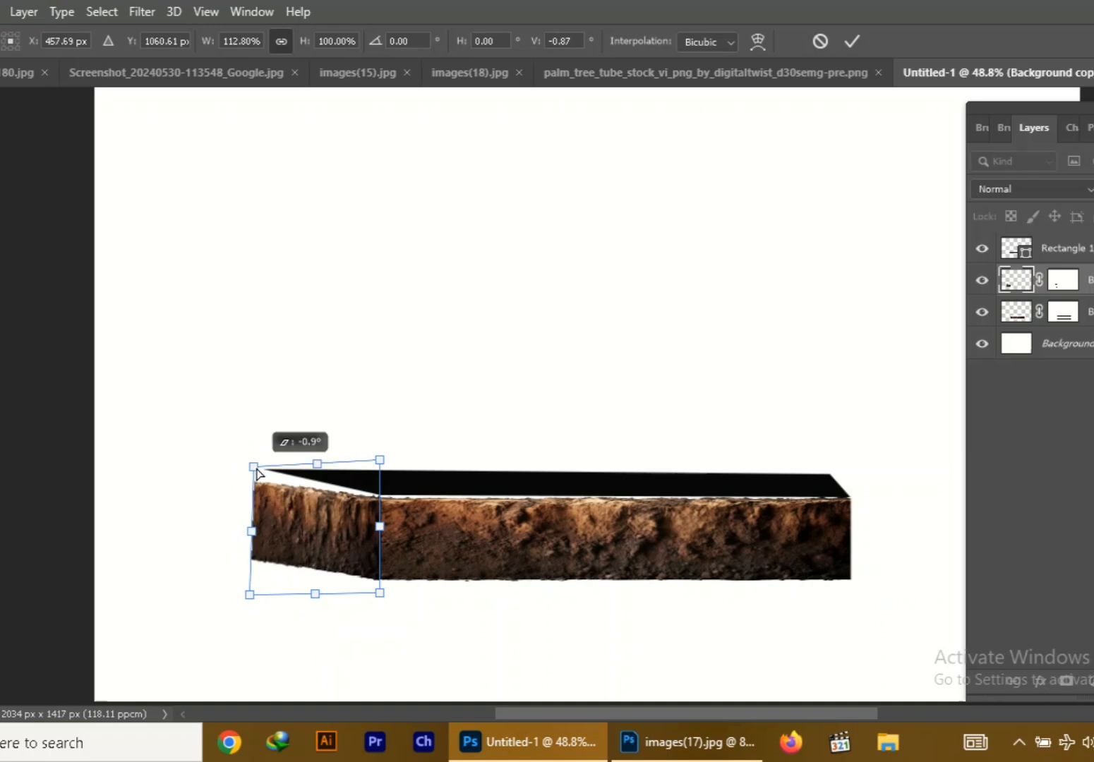
Narrow and skew the short soil side face so its outer edge lines up beneath the black top's far corner
drag(251, 595, 258, 586)
drag(257, 527, 278, 529)
drag(276, 468, 278, 460)
key(Return)
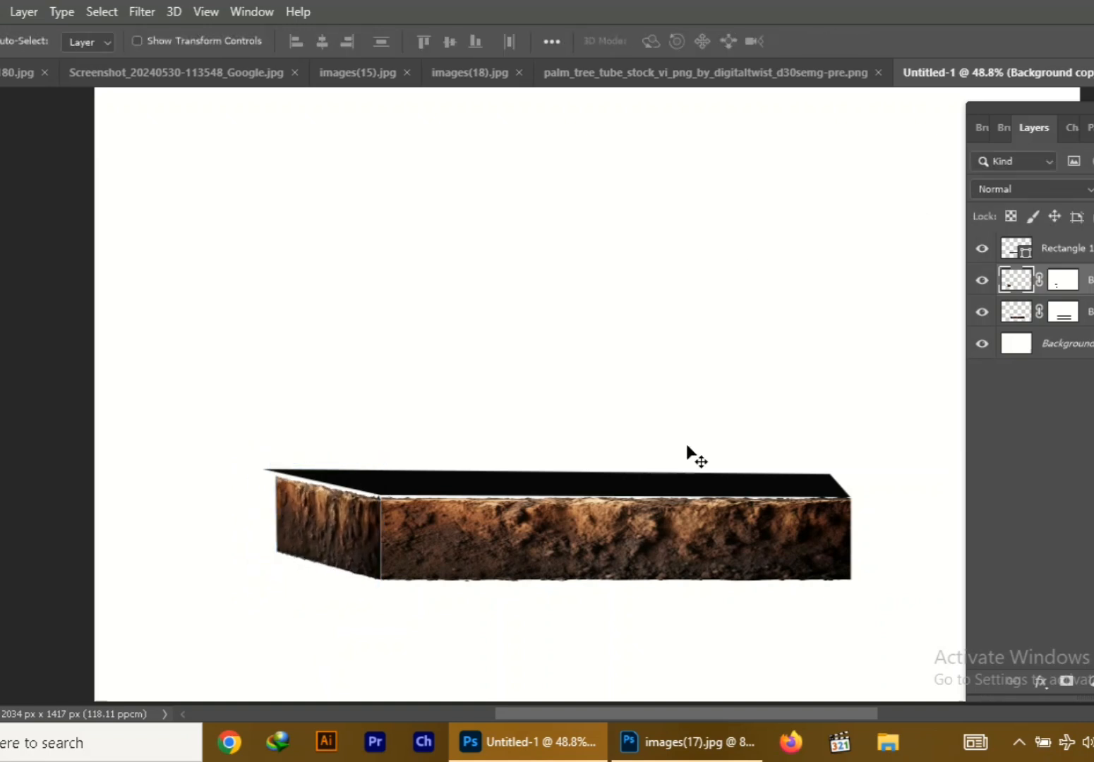
Transform the black rectangle so its pointed corner meets the outer edge of the soil side face
click(678, 485)
key(ctrl+t)
drag(553, 496, 559, 499)
drag(263, 483, 235, 486)
drag(233, 471, 306, 501)
key(Return)
Nudge and fine-tune the black top shape until it sits flush against the upper edges of both soil faces
key(ctrl+t)
click(521, 302)
key(ctrl+t)
drag(273, 476, 277, 479)
key(Return)
key(ctrl+t)
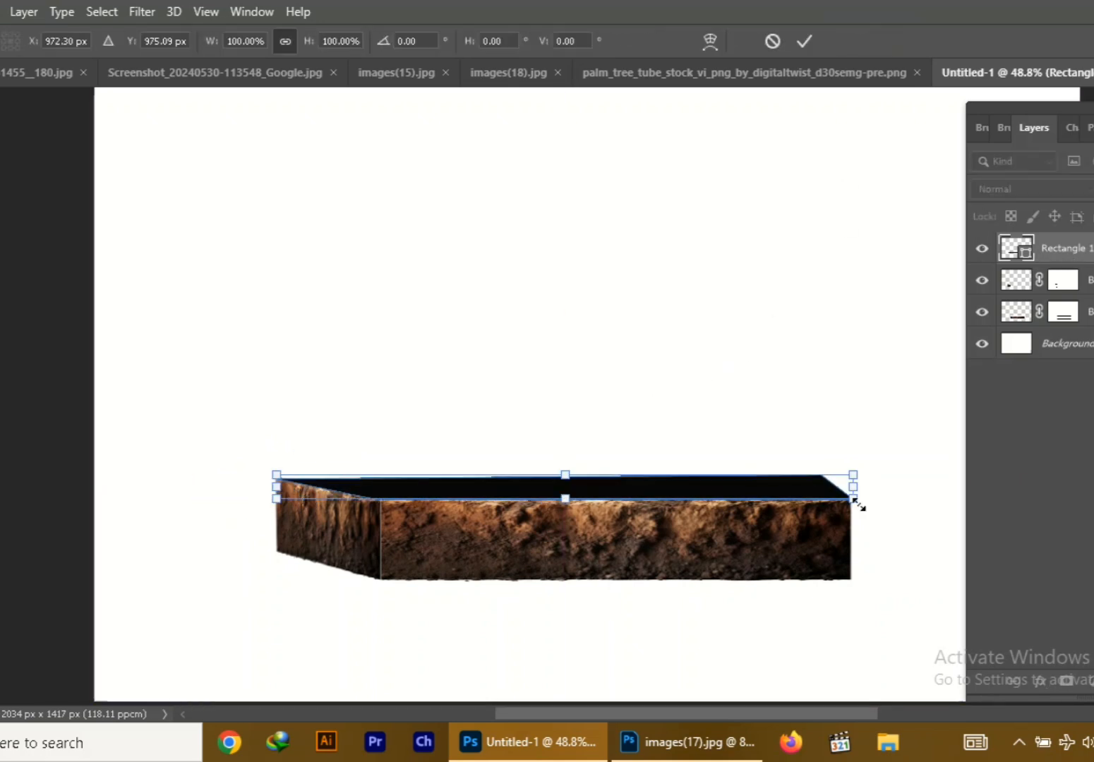
drag(855, 501, 869, 479)
key(Return)
key(ctrl+t)
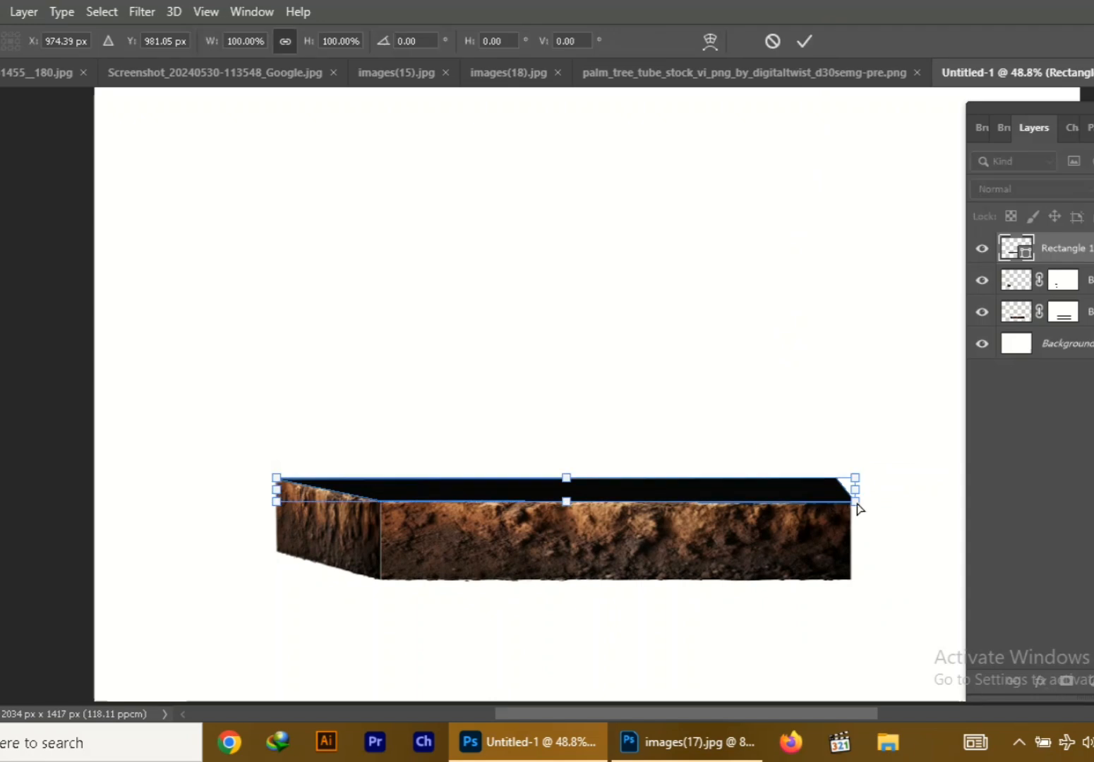
key(Return)
click(350, 551)
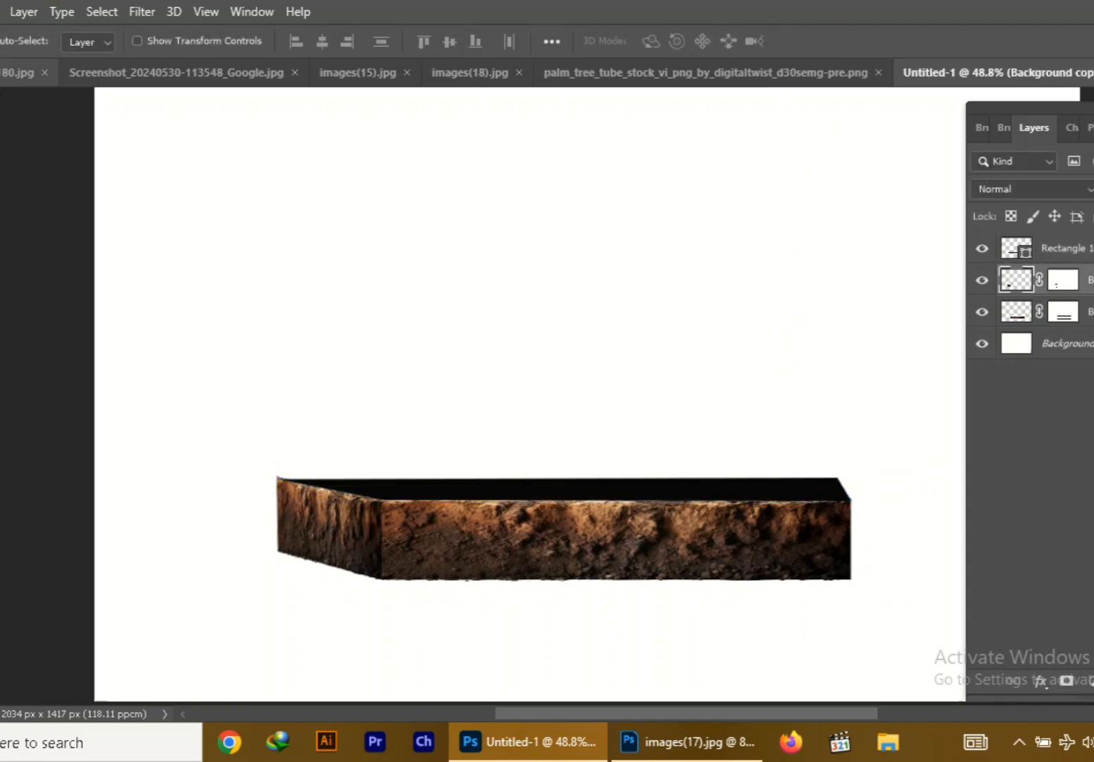
Select the dunes below the sky in the desert image with the Quick Selection tool and copy them to a new layer
click(20, 73)
click(47, 73)
right_click(0, 122)
click(43, 144)
mouse_move(304, 430)
mouse_down()
mouse_move(722, 405)
mouse_move(826, 470)
mouse_up()
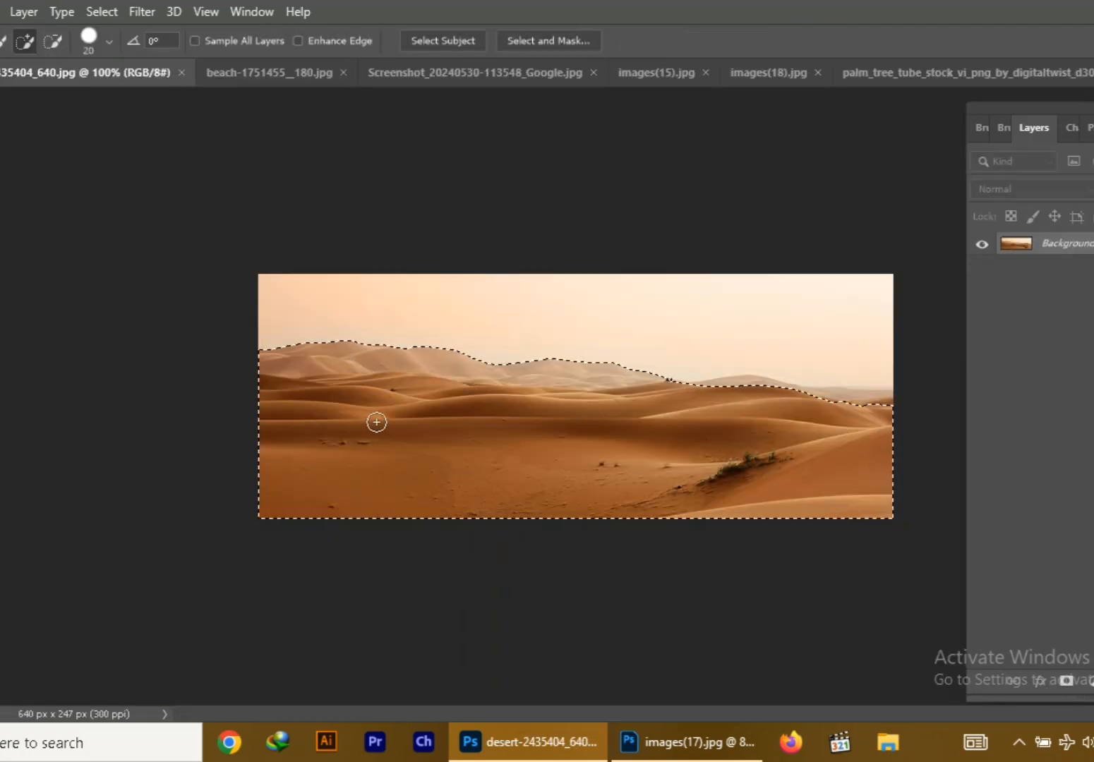
mouse_move(332, 357)
mouse_down()
mouse_move(499, 345)
mouse_move(639, 378)
mouse_up()
key(ctrl+j)
key(v)
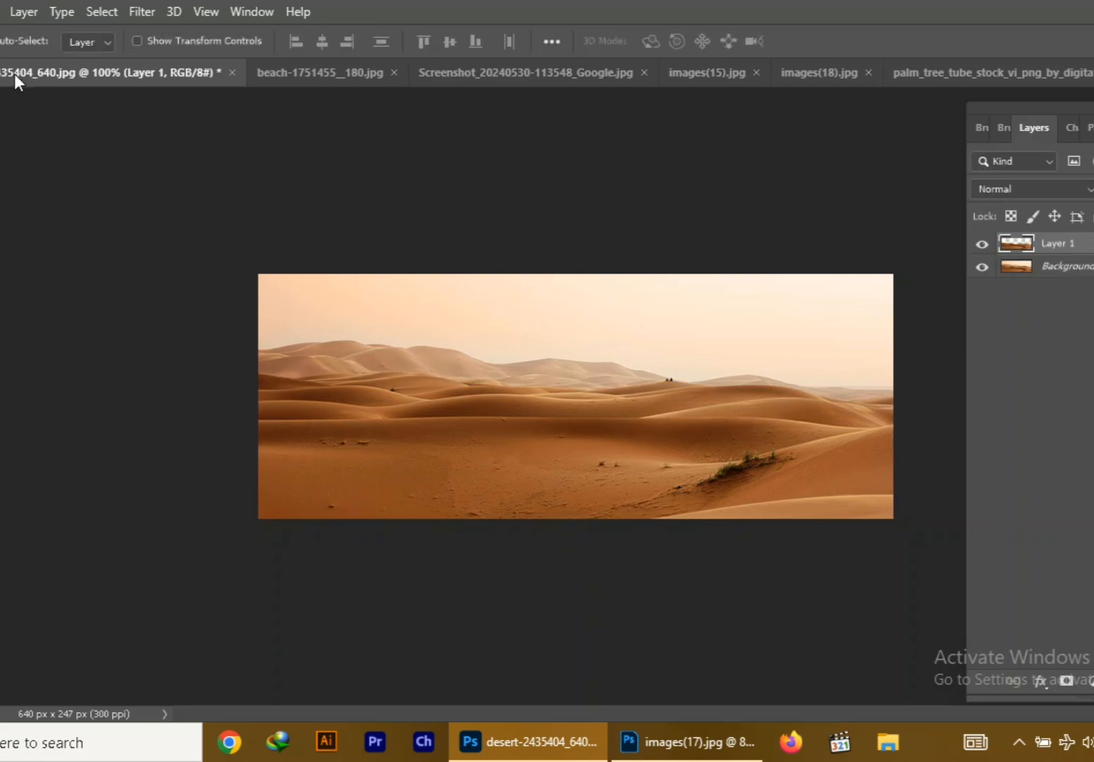
Bring the cut-out dunes layer into the Untitled-1 document and place it on the upper edge of the soil block
drag(15, 74, 64, 126)
click(988, 72)
drag(313, 379, 559, 483)
click(513, 125)
key(ctrl+])
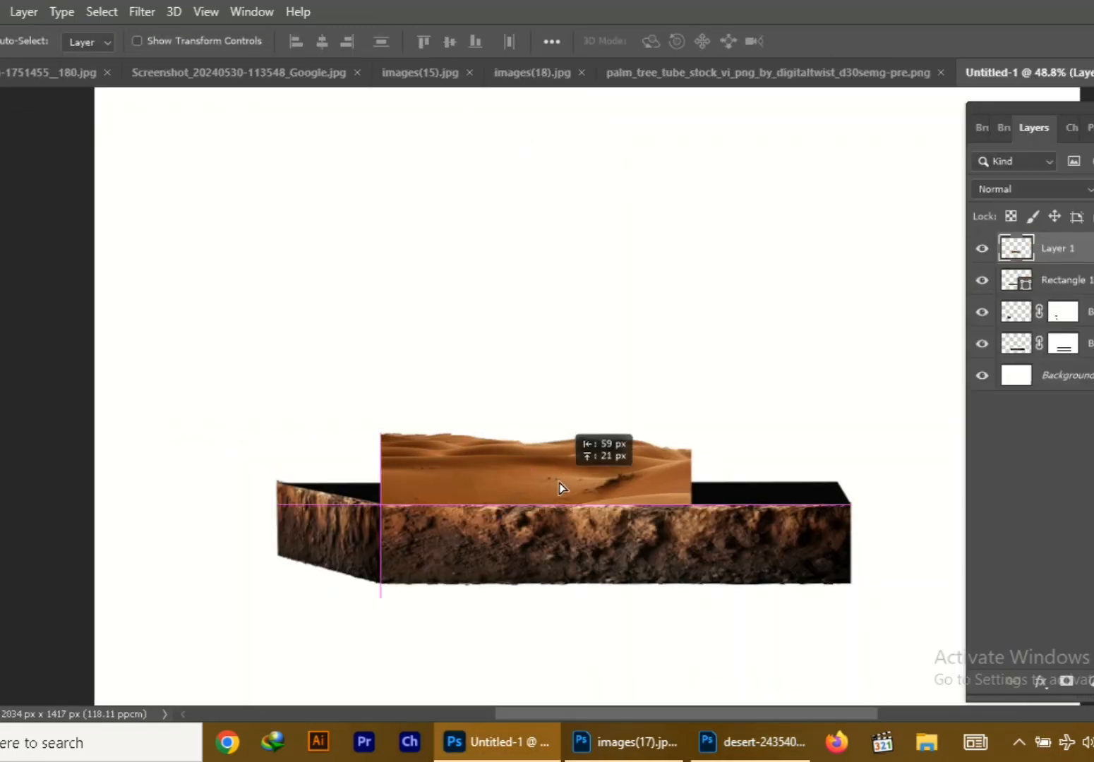
Stretch, flatten and distort the dunes layer so its corners match the black top face of the block
key(ctrl+t)
drag(691, 469, 850, 463)
drag(683, 482, 676, 464)
drag(609, 394, 609, 444)
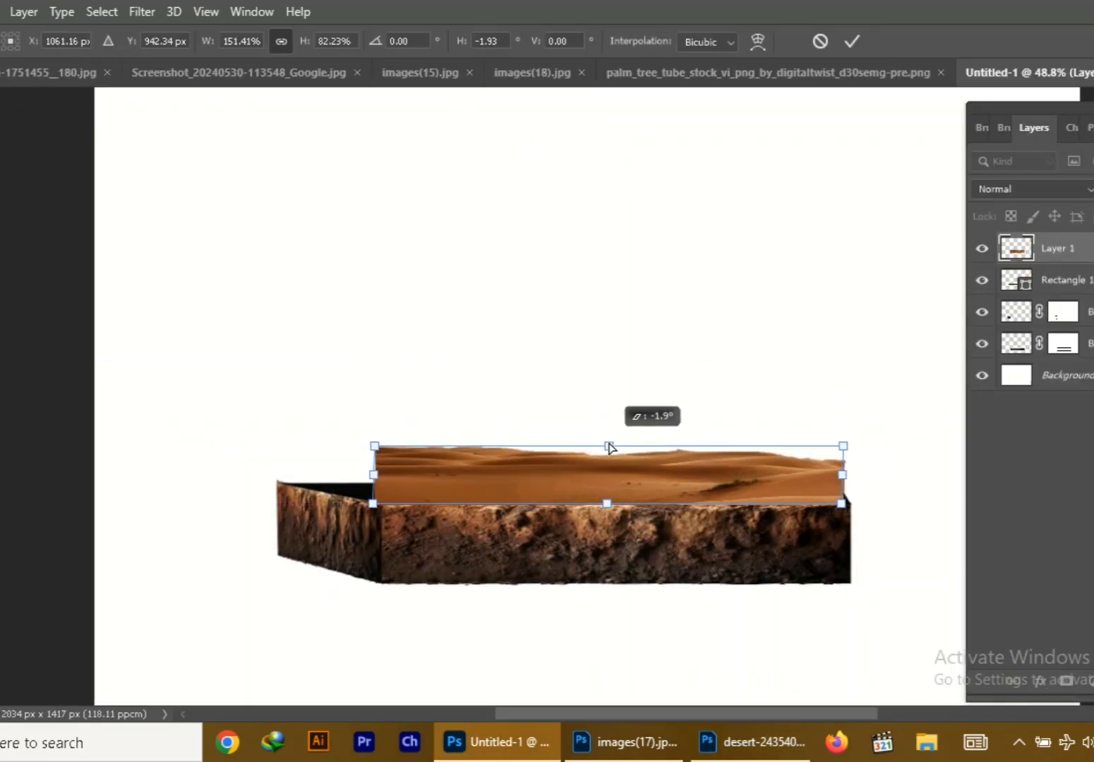
drag(375, 446, 278, 484)
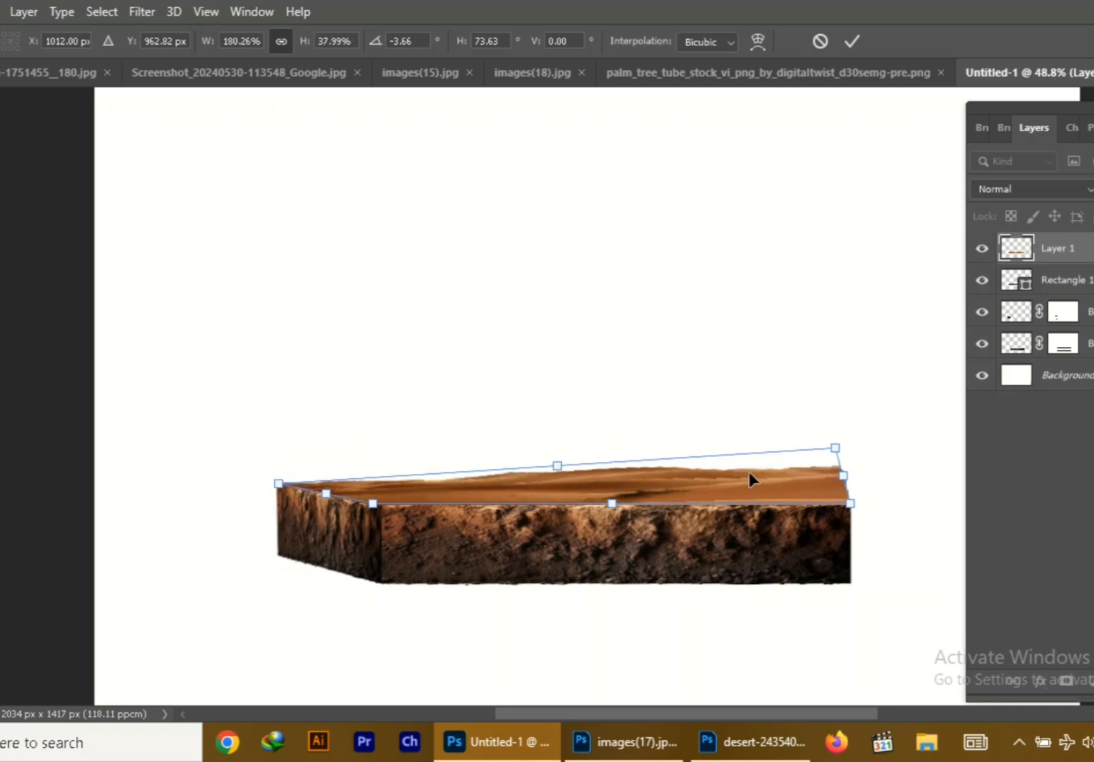
drag(835, 449, 838, 473)
drag(372, 504, 382, 504)
drag(611, 498, 612, 499)
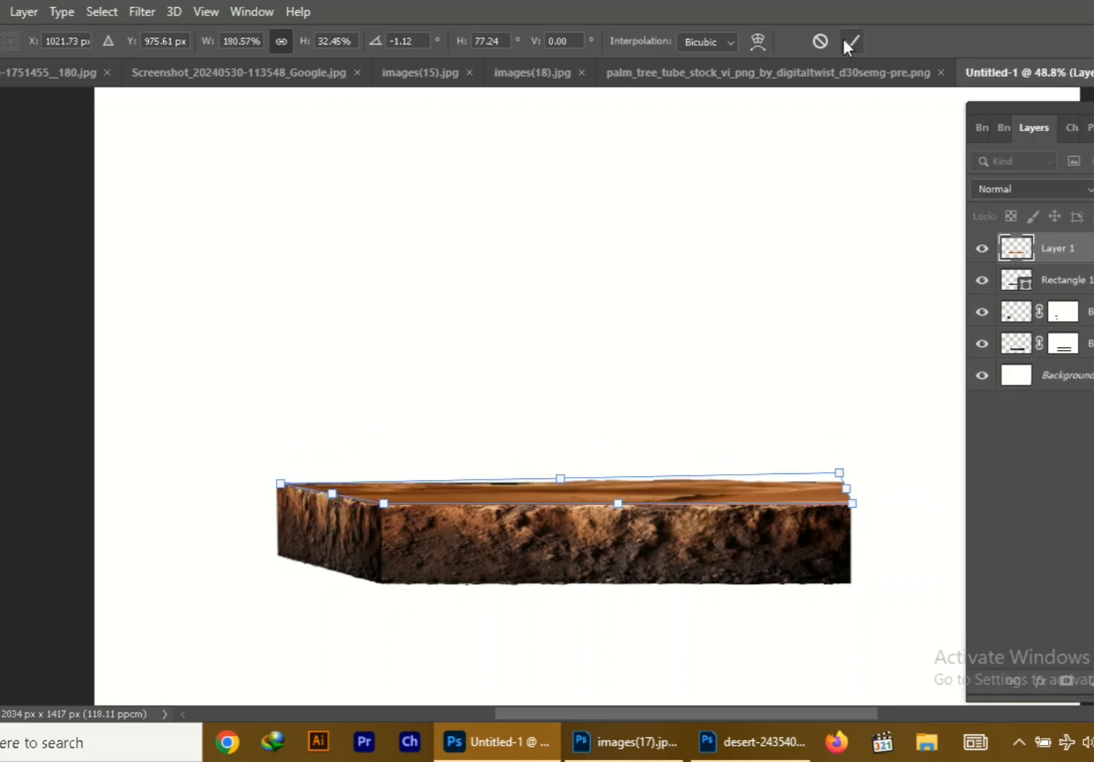
click(850, 44)
Widen the flattened dunes layer to about 100.7% so it fills the far corner of the top face
key(ctrl+t)
drag(850, 507, 840, 487)
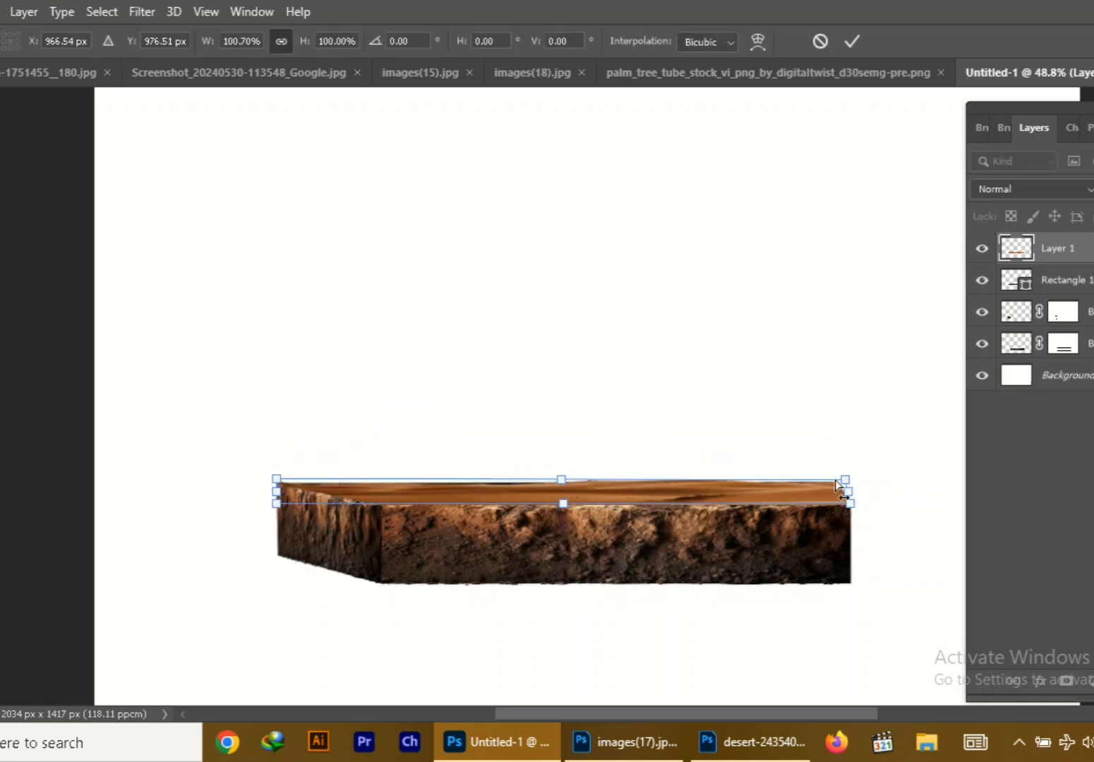
key(Return)
key(ctrl+j)
key(ctrl+t)
key(Return)
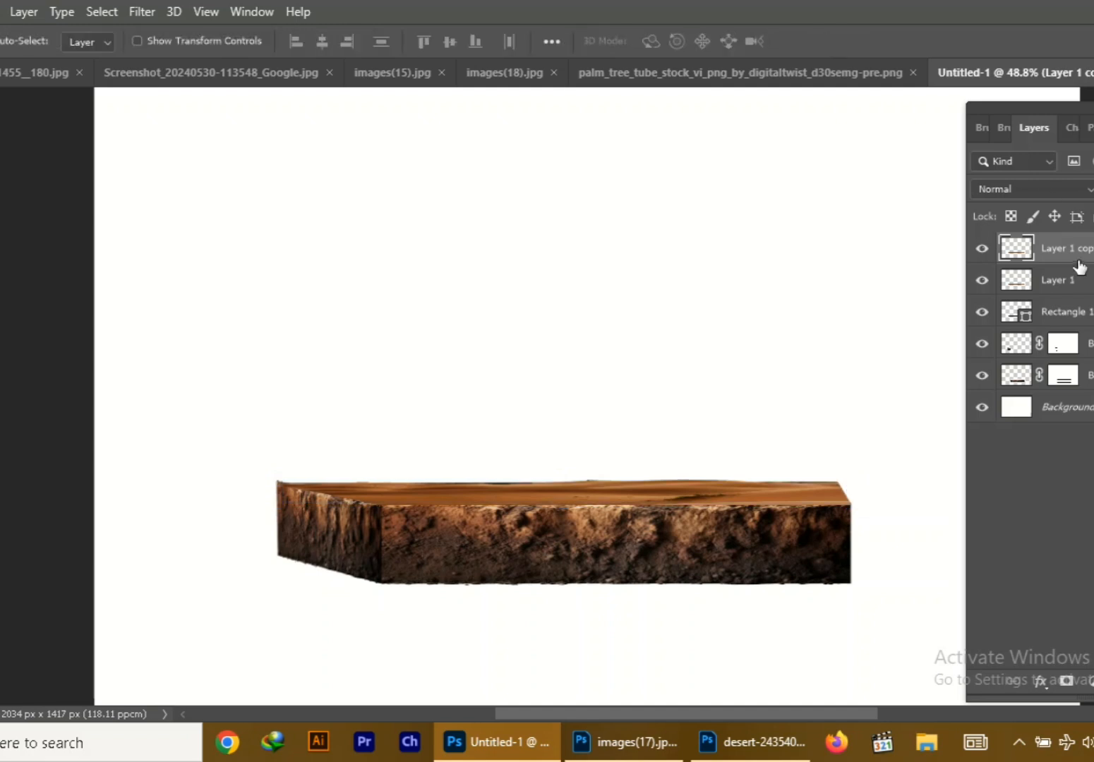
key(Delete)
Bring a second copy of the cut-out dunes from the desert image into Untitled-1, over the soil block
click(752, 743)
drag(334, 339, 406, 509)
click(513, 126)
Scale the second dunes layer to about 185% width and 126% height so it spans the block's full width
key(ctrl+t)
drag(587, 506, 843, 507)
drag(734, 507, 734, 516)
drag(276, 513, 275, 520)
drag(843, 514, 866, 515)
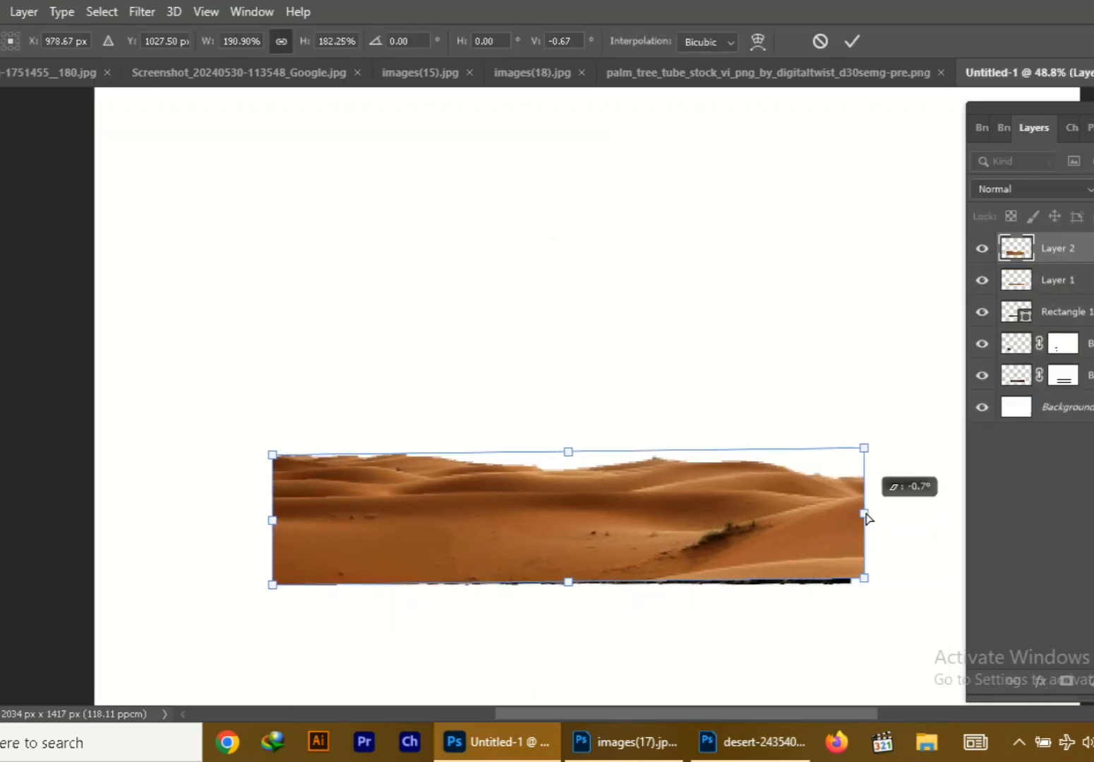
drag(566, 519, 566, 504)
drag(870, 563, 821, 554)
mouse_move(720, 503)
mouse_down()
mouse_move(738, 511)
mouse_move(720, 503)
mouse_up()
drag(819, 502, 851, 505)
drag(563, 566, 571, 541)
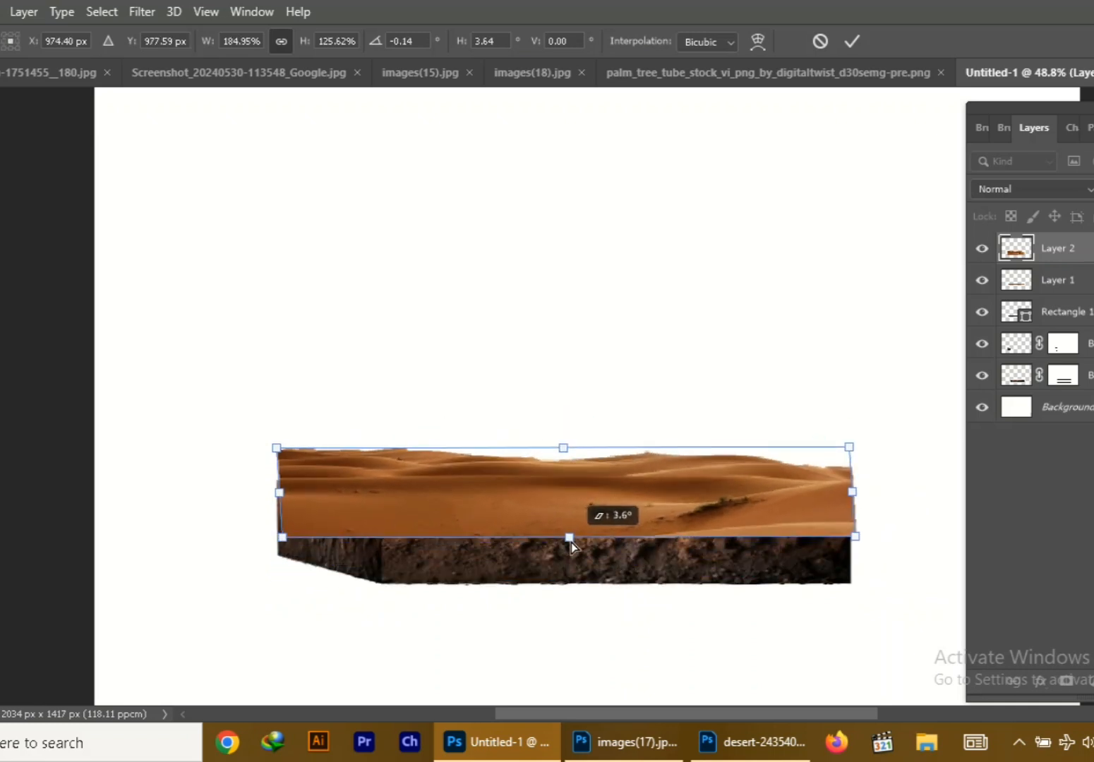
click(852, 42)
Add a black layer mask to the second dunes layer and erase on it to reveal the dunes above the soil faces
alt+click(1067, 680)
key(e)
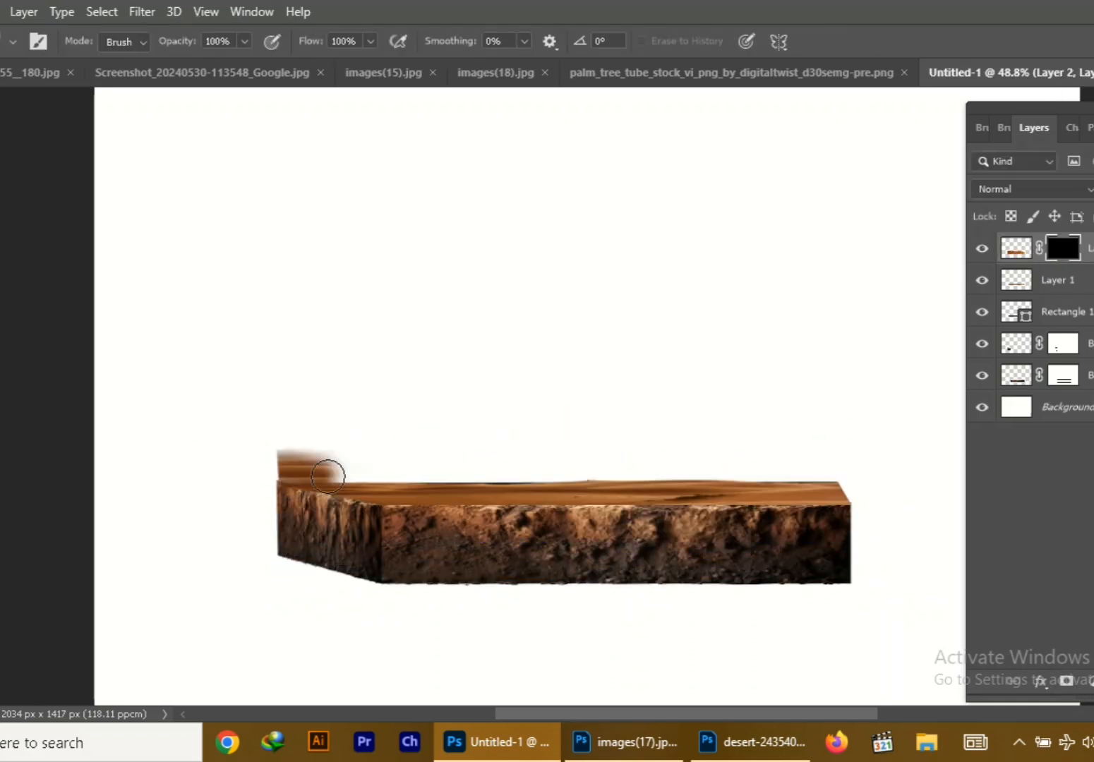
mouse_move(328, 477)
mouse_down()
mouse_move(432, 489)
mouse_move(825, 492)
mouse_move(780, 472)
mouse_move(334, 461)
mouse_up()
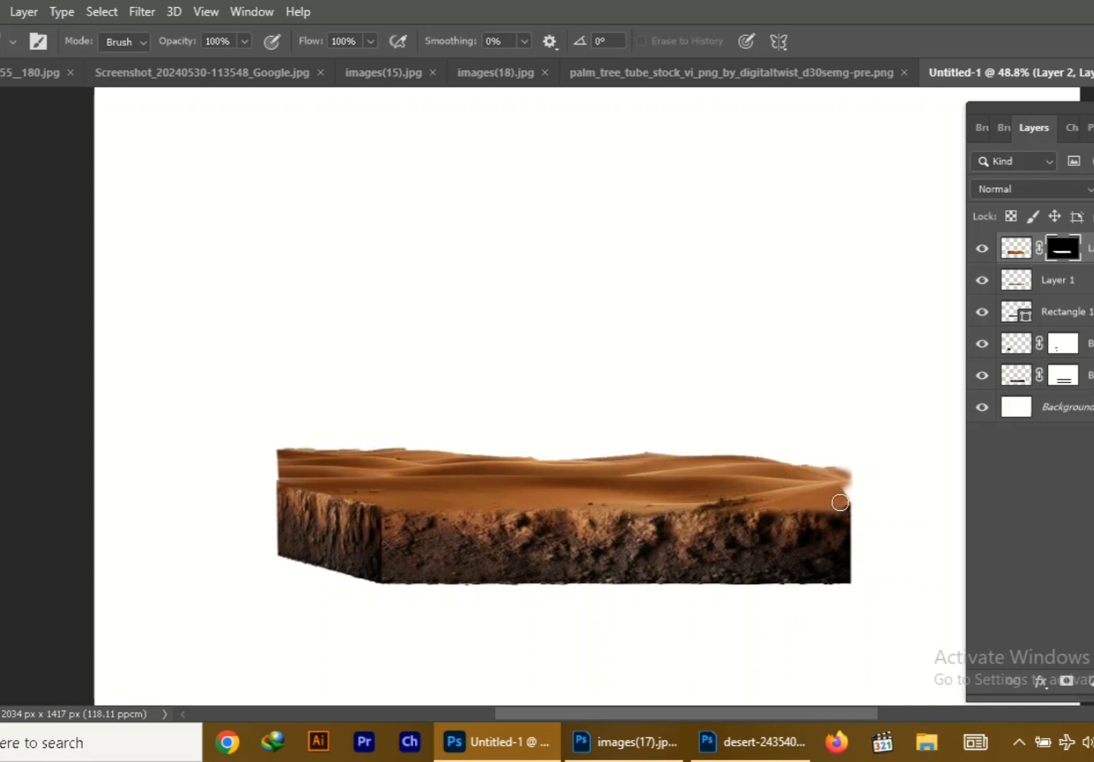
scroll(714, 498, up, 2)
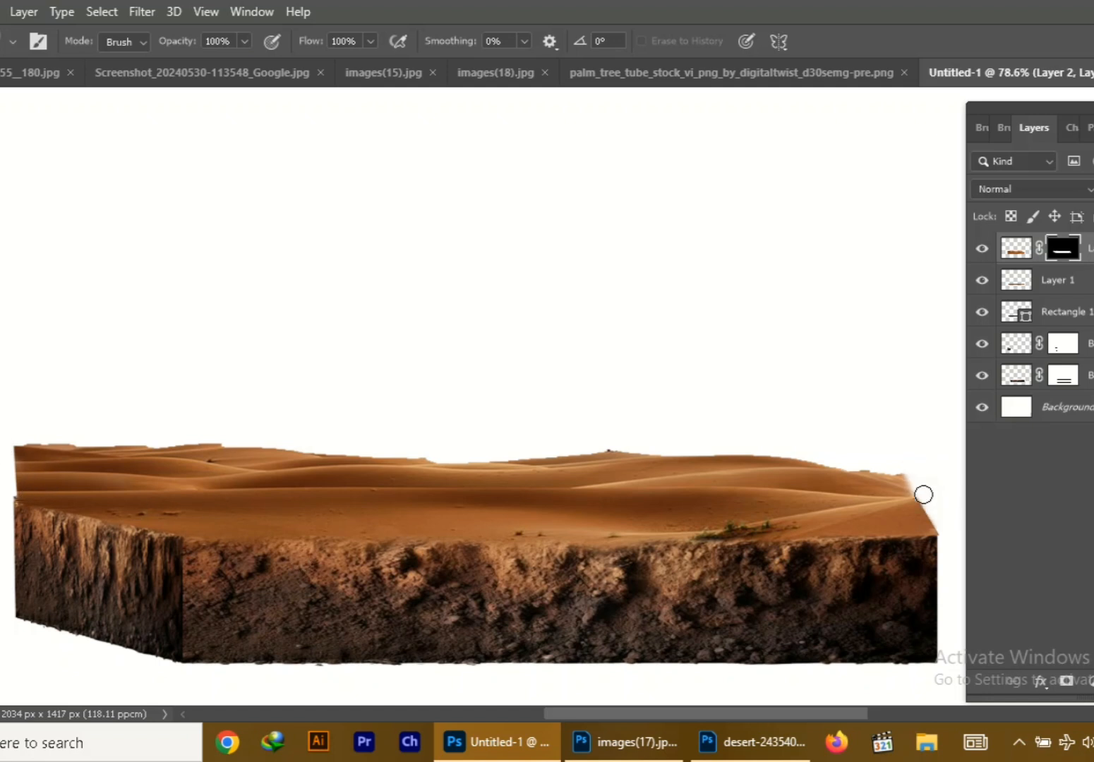
Skew the masked dunes layer so its outer edge aligns with the short soil side face
key(ctrl+t)
drag(14, 516, 7, 516)
drag(7, 444, 17, 454)
drag(13, 519, 6, 509)
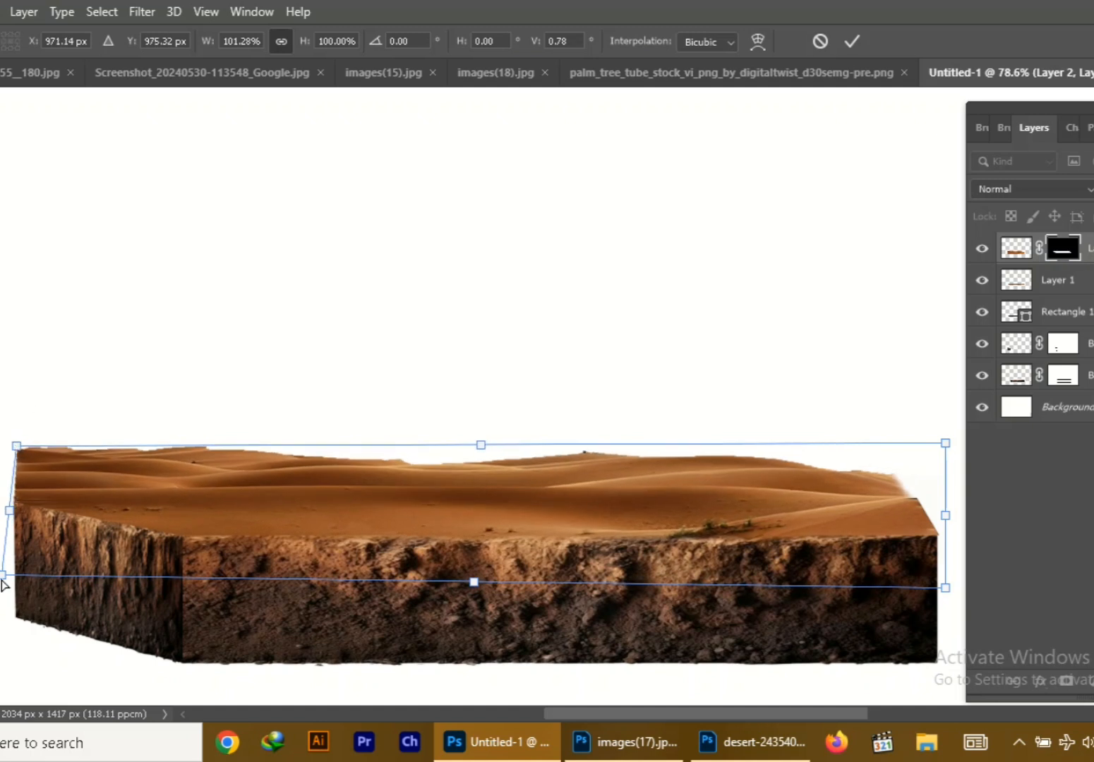
key(Return)
Erase along the dunes mask's front edge to blend the sand into the upper rim of the soil
key(e)
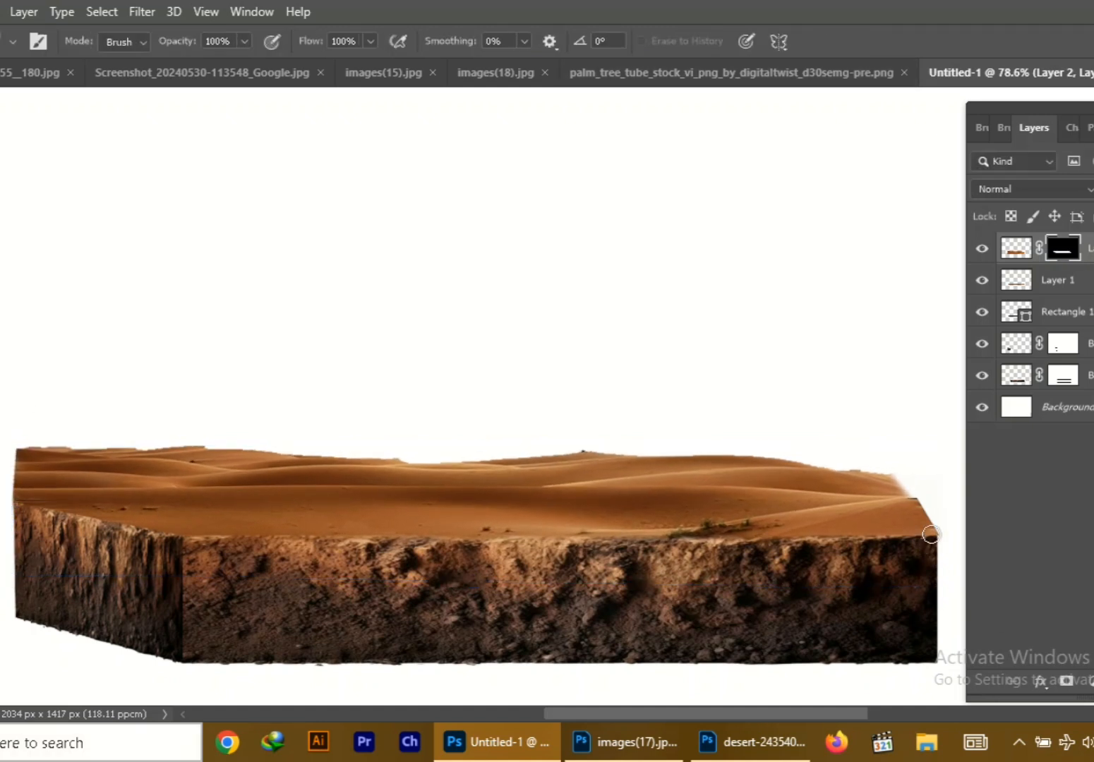
drag(931, 535, 598, 542)
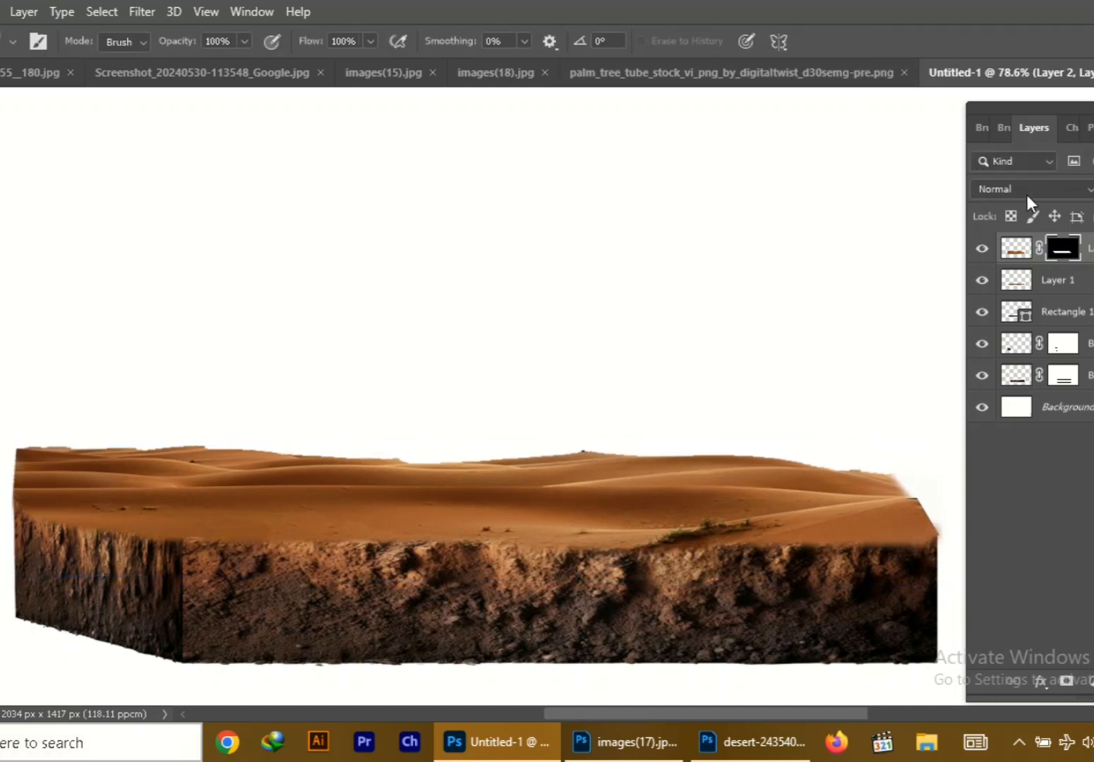
Select all the block's layers above the Background and merge them into a single layer
key(ctrl+0)
key(ctrl+t)
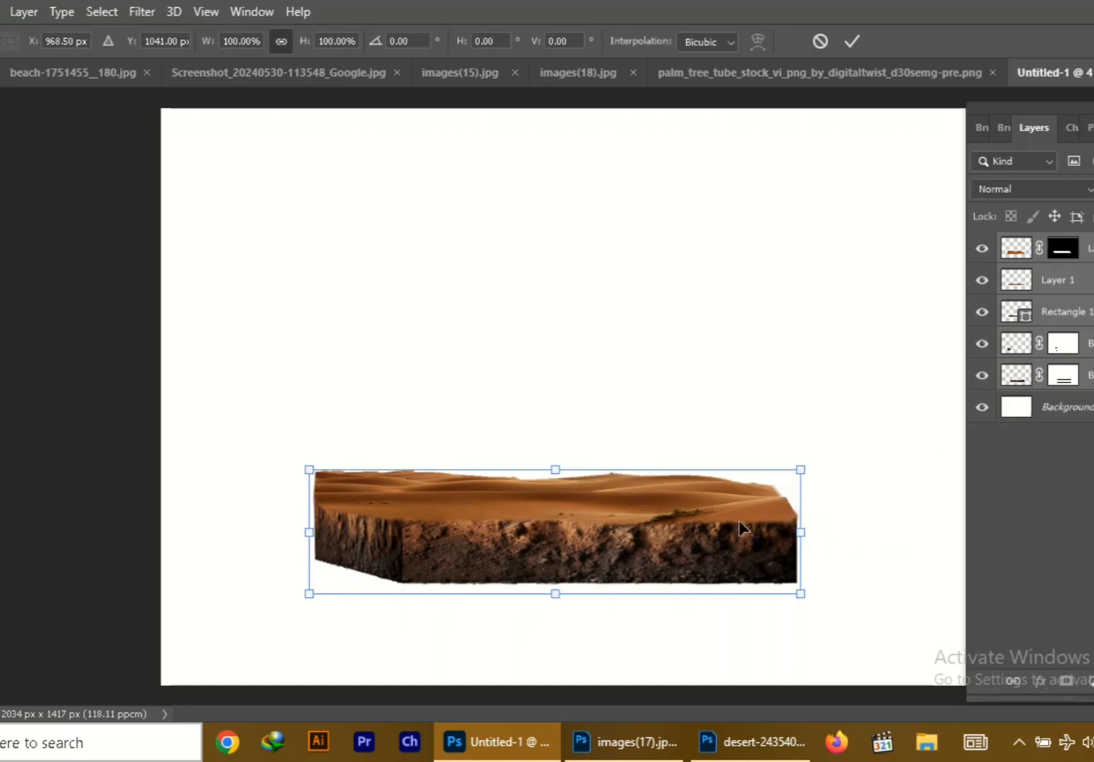
key(Return)
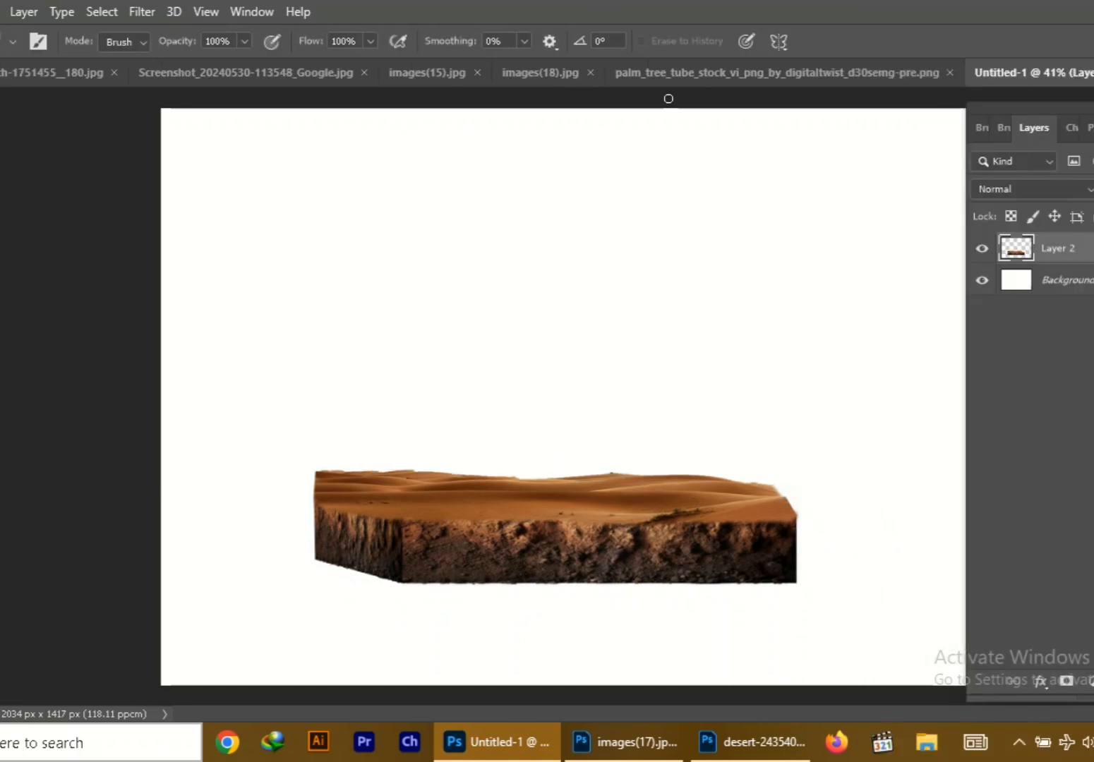
Mirror the merged desert block horizontally so its short side face points the other way
key(ctrl+t)
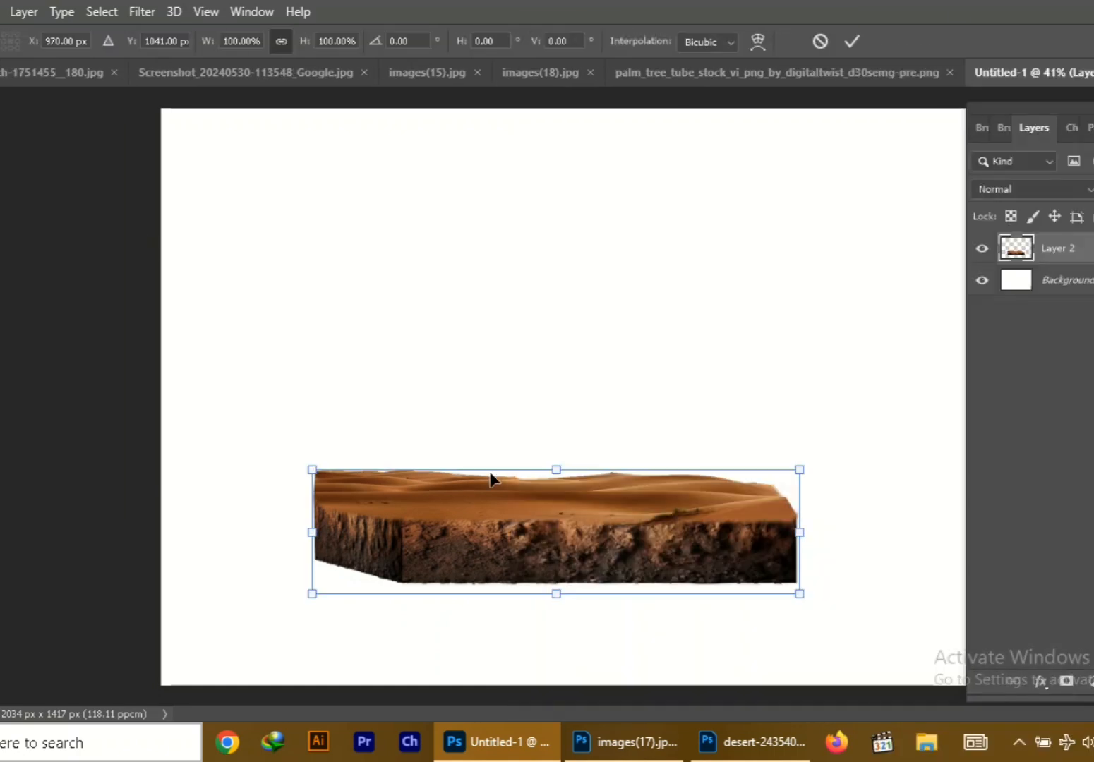
right_click(535, 517)
click(406, 439)
drag(312, 532, 1020, 550)
drag(826, 505, 506, 487)
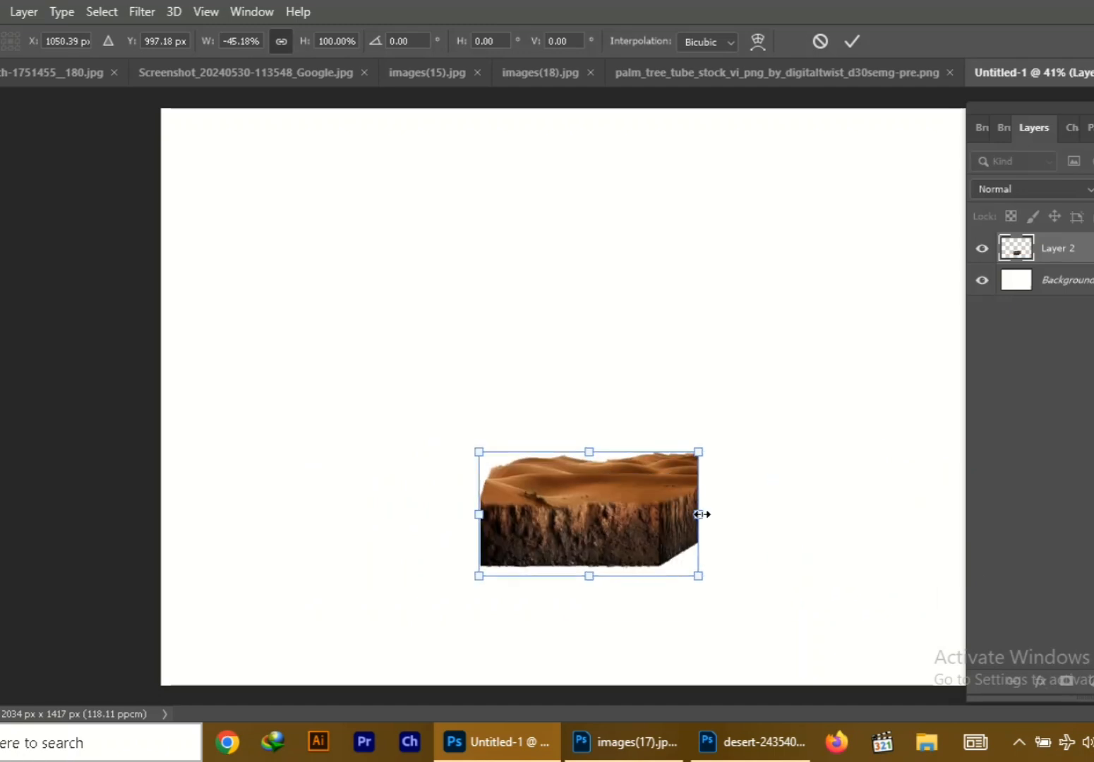
Resize the mirrored block to about 92% of its original width and reduce its height
drag(702, 515, 874, 525)
drag(771, 531, 734, 553)
drag(553, 522, 474, 517)
drag(759, 528, 816, 525)
drag(593, 596, 593, 579)
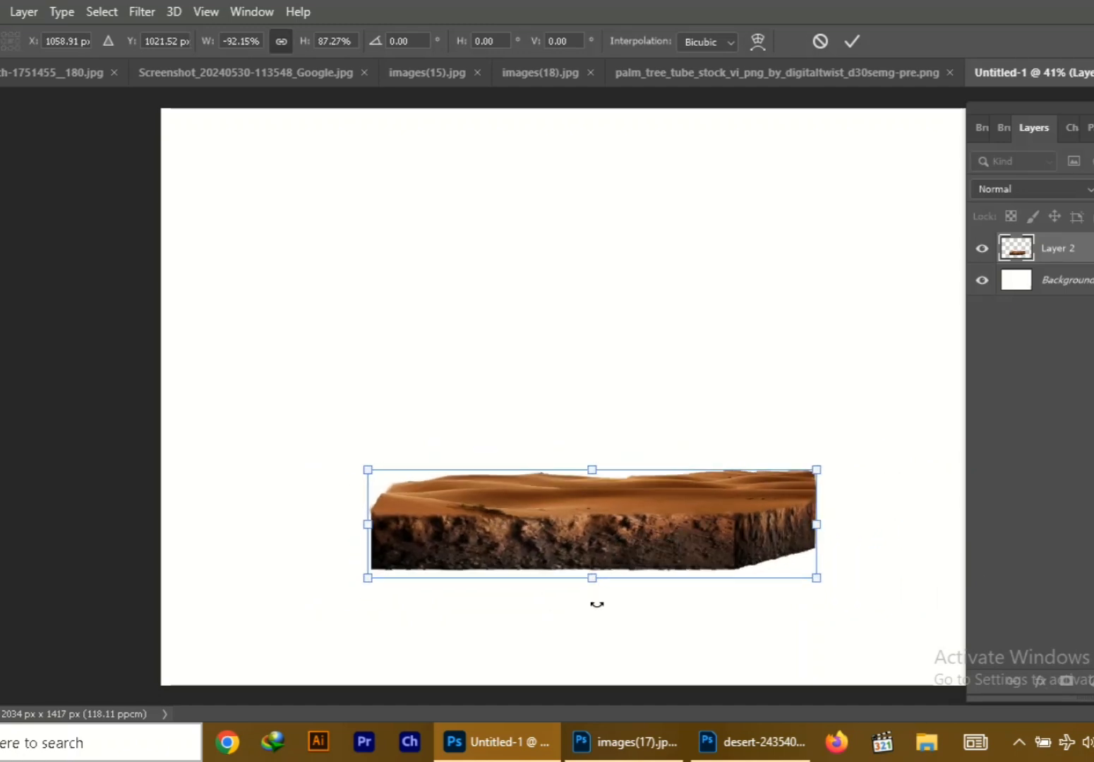
drag(594, 470, 594, 467)
click(852, 42)
Scale the desert block down and place it centrally in the lower half of the canvas
scroll(697, 522, down, 1)
drag(644, 504, 629, 531)
key(ctrl+t)
drag(743, 559, 689, 541)
drag(617, 510, 634, 521)
click(851, 42)
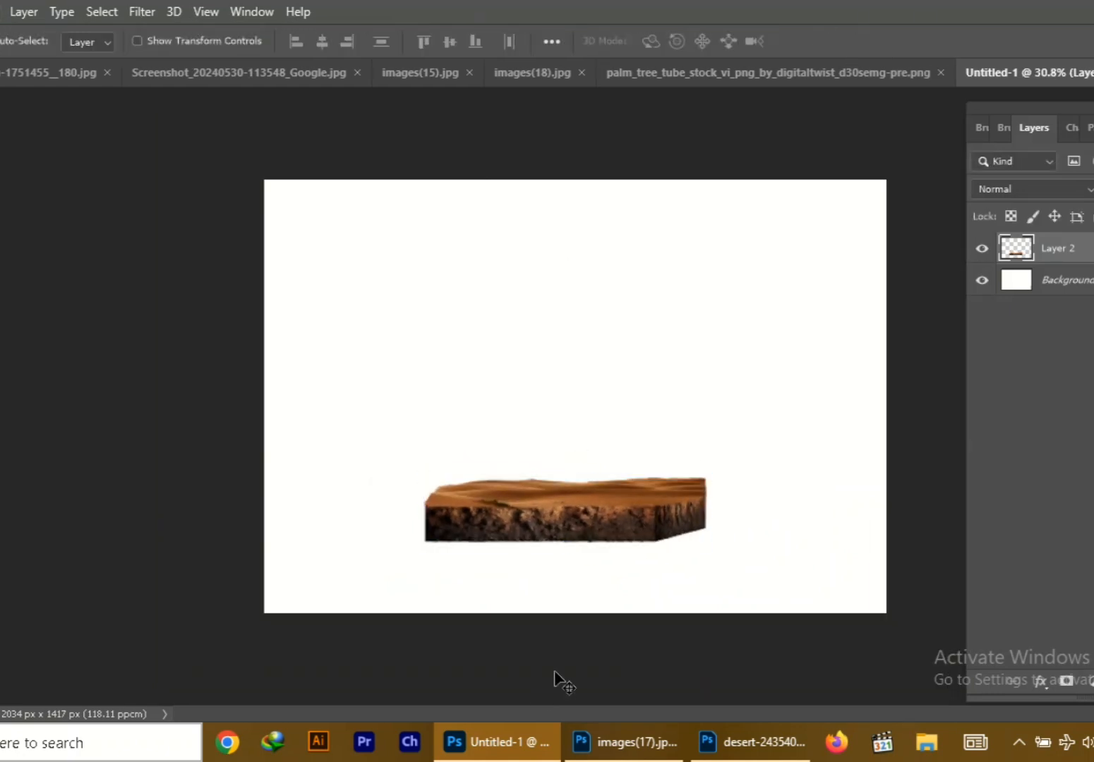
Stretch the desert block vertically to about 253 px high, keeping its width
right_click(558, 631)
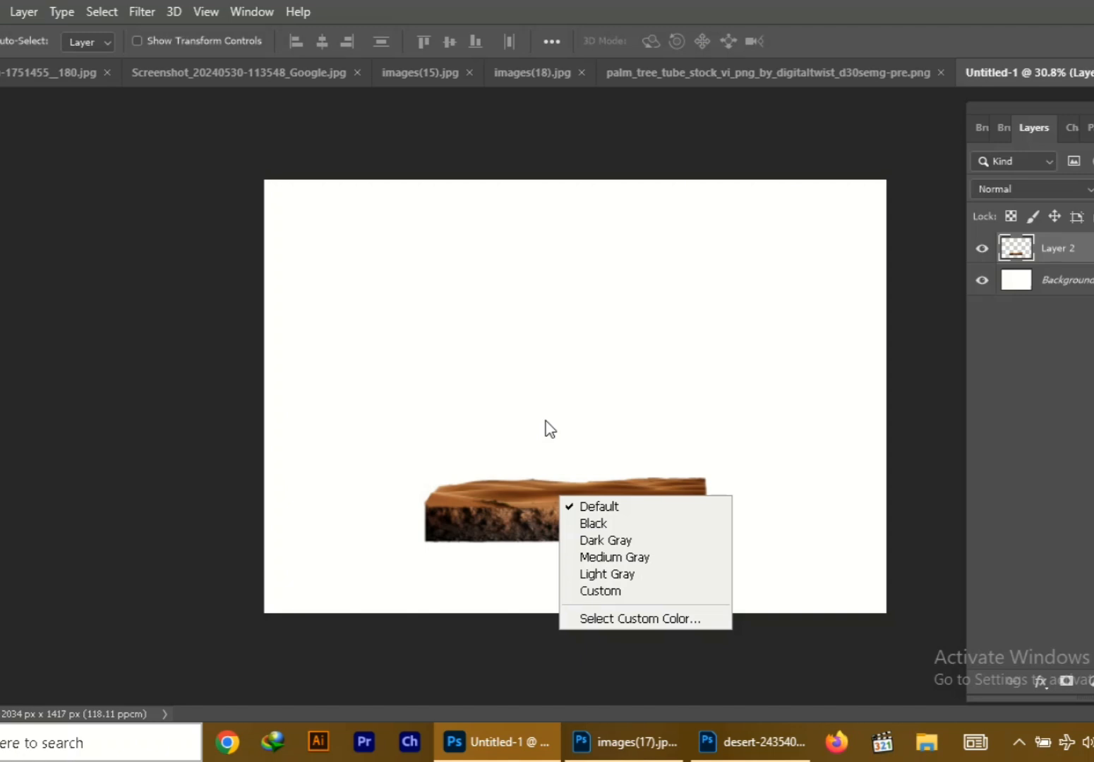
click(546, 420)
drag(582, 525, 569, 477)
key(ctrl+t)
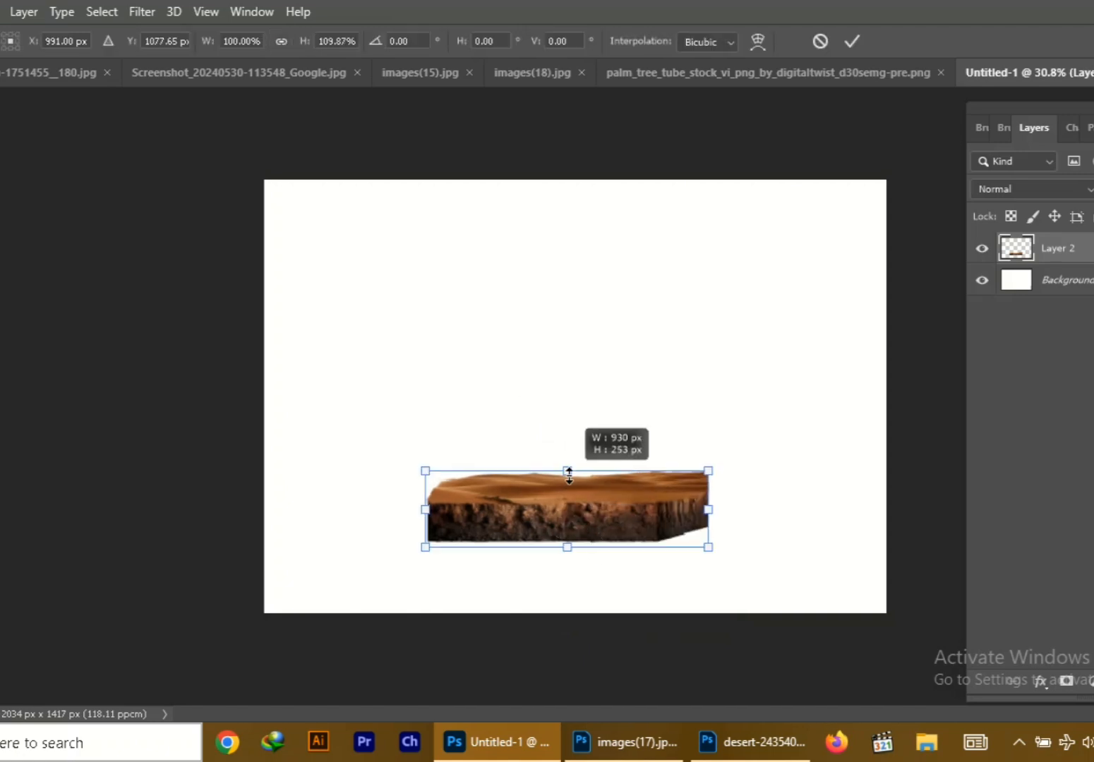
key(Return)
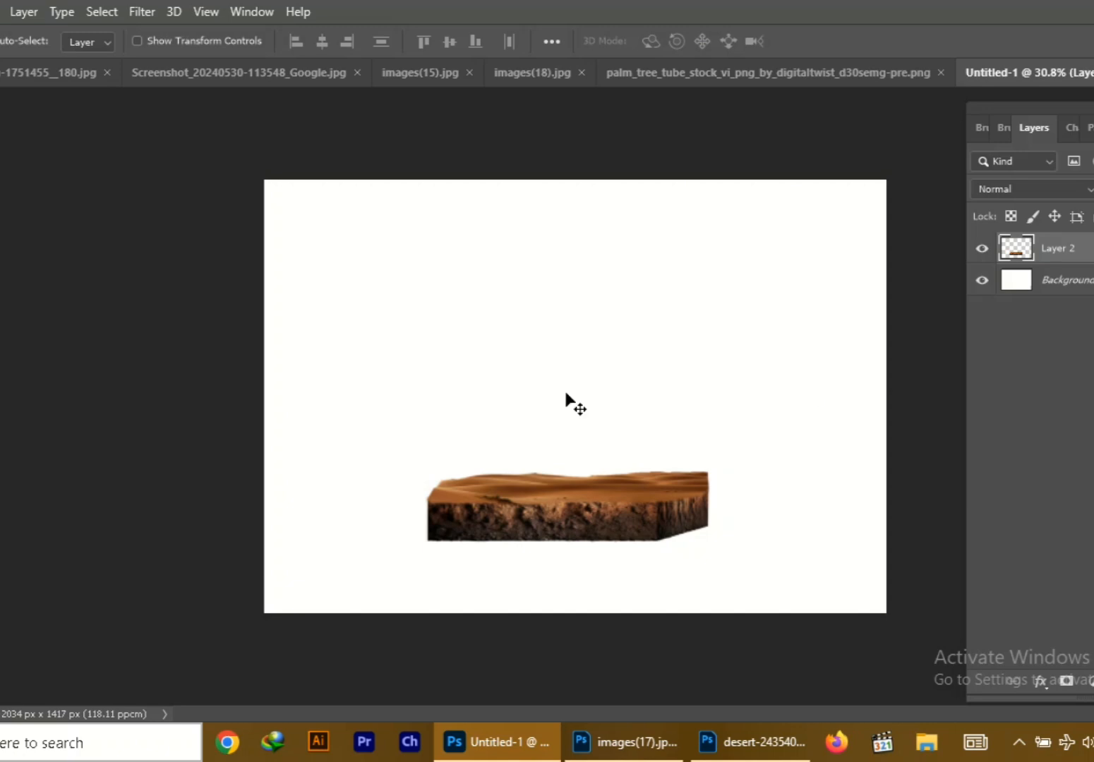
Float images(18).jpg in its own window and bring its masked ground soil layer into Untitled-1 at the block's base
click(49, 72)
click(1093, 73)
click(1087, 278)
click(770, 73)
click(534, 73)
drag(600, 72, 342, 183)
click(1092, 73)
drag(619, 199, 201, 106)
drag(282, 289, 530, 548)
click(423, 96)
Widen and flatten the ground soil layer so it spreads around the base of the desert block
key(ctrl+t)
drag(672, 551, 721, 552)
drag(621, 546, 620, 538)
drag(569, 601, 569, 583)
drag(570, 483, 573, 499)
drag(604, 550, 635, 551)
key(Return)
Send the ground soil layer behind the block and scale it to about 120% width and 105% height
key(ctrl+[)
key(ctrl+t)
drag(710, 548, 672, 536)
mouse_move(575, 583)
mouse_down()
mouse_move(576, 595)
mouse_move(574, 583)
mouse_up()
drag(727, 538, 765, 537)
drag(738, 538, 704, 541)
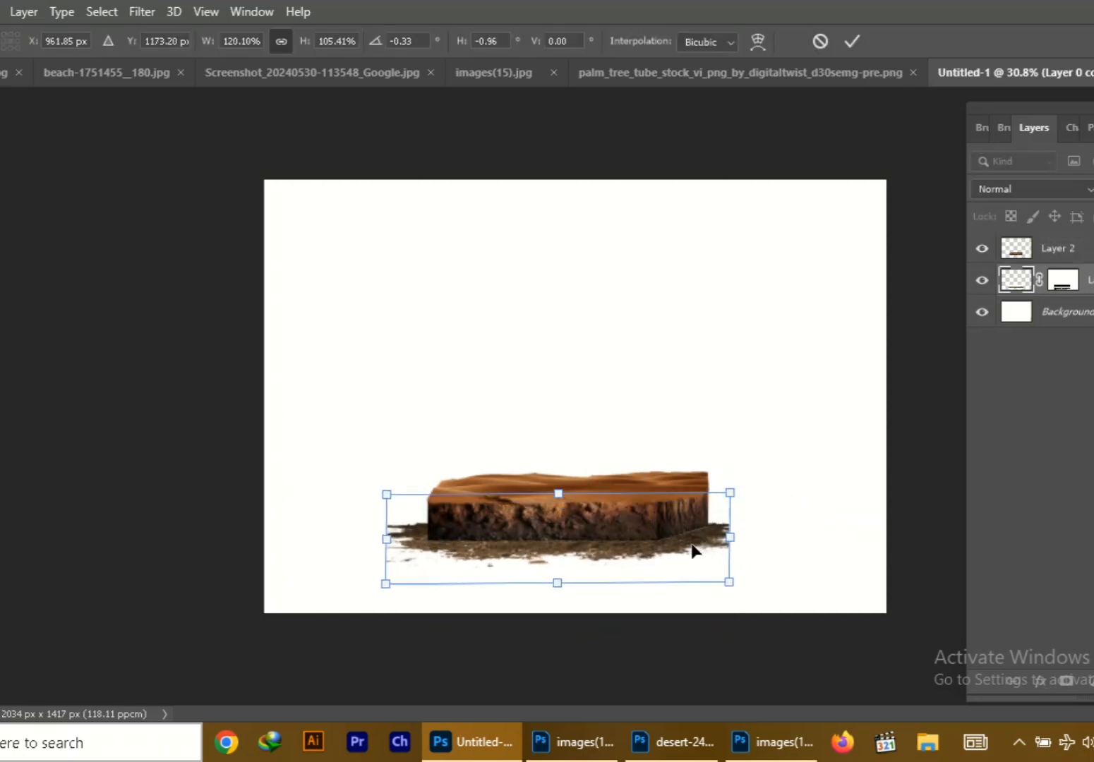
click(852, 42)
Darken the ground soil with a Brightness/Contrast adjustment, lowering the brightness and raising the contrast
click(1092, 682)
click(1066, 328)
click(29, 542)
drag(36, 364, 133, 363)
drag(34, 326, 0, 327)
click(172, 186)
Merge the Brightness/Contrast adjustment with the ground soil layer
shift+click(1092, 312)
right_click(1092, 312)
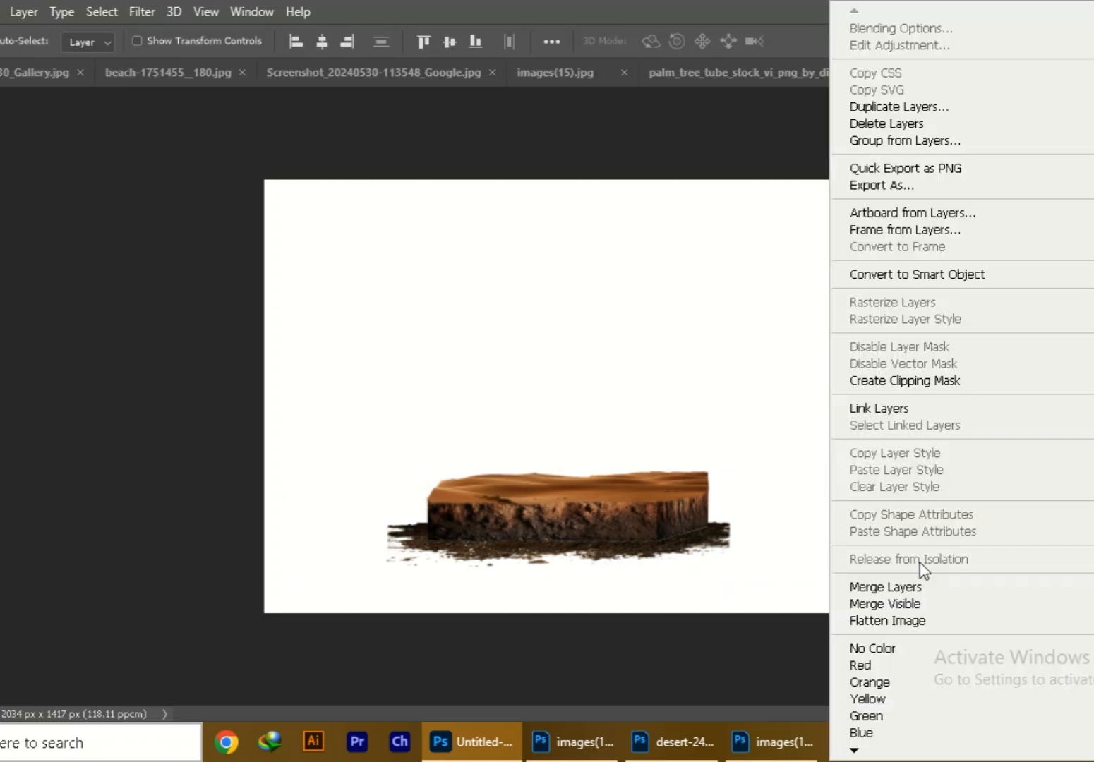
click(911, 586)
Add a new layer clipped to the desert block and brush black shading over the block's lower edges and short side
click(1060, 249)
key(ctrl+alt+shift+n)
right_click(1060, 248)
click(860, 381)
key(b)
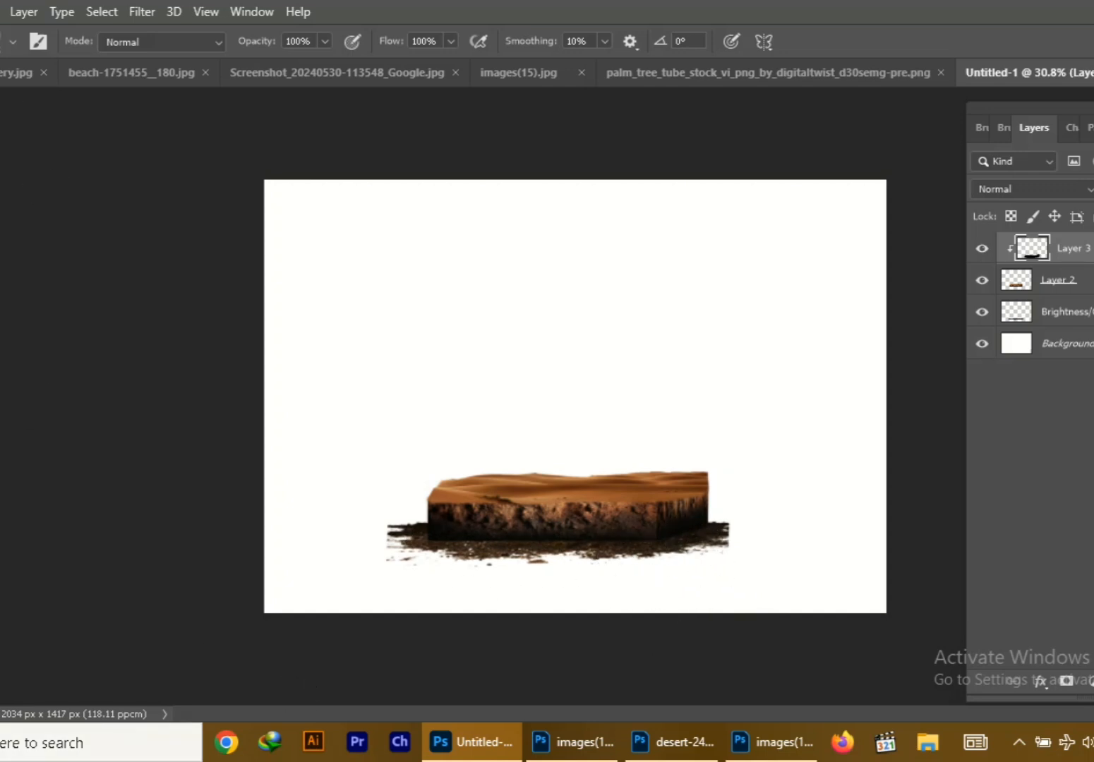
click(982, 280)
click(982, 280)
Add a layer mask to the merged ground soil layer and switch to the Eraser tool
click(1031, 311)
click(1077, 680)
key(e)
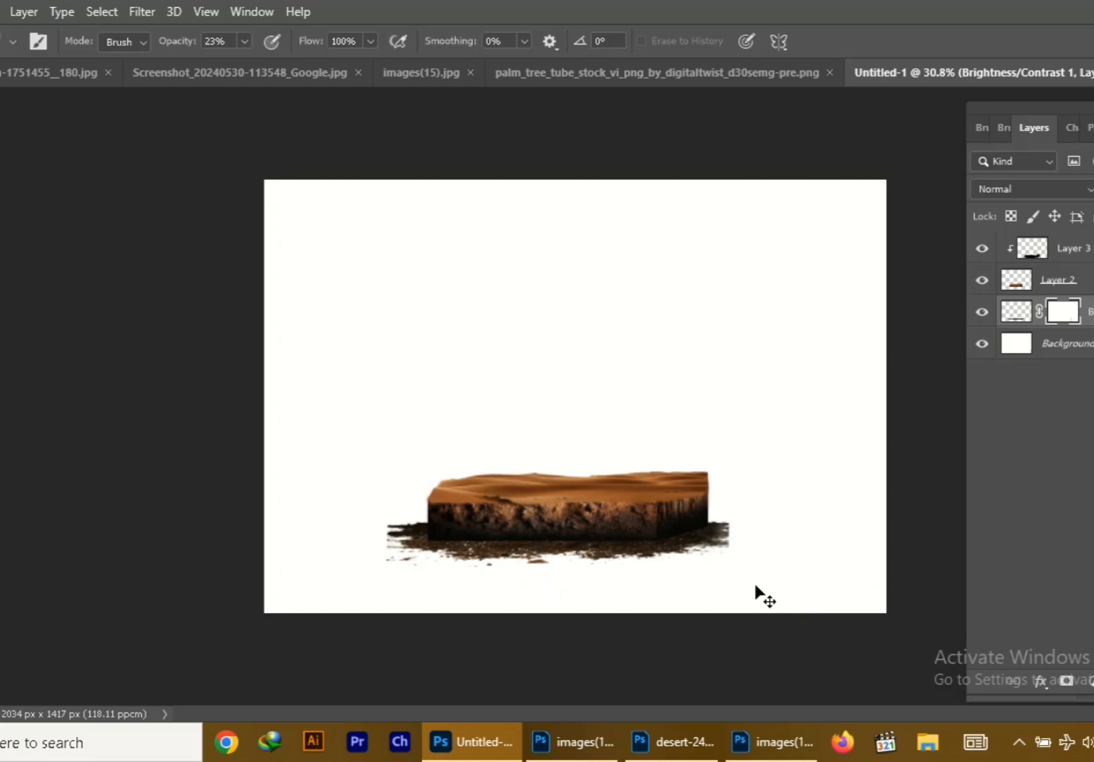
Shrink the ground soil to about 94% width and 89% height so it ends at the block's side, and select the block layer
key(ctrl+t)
drag(730, 538, 711, 535)
drag(544, 581, 542, 577)
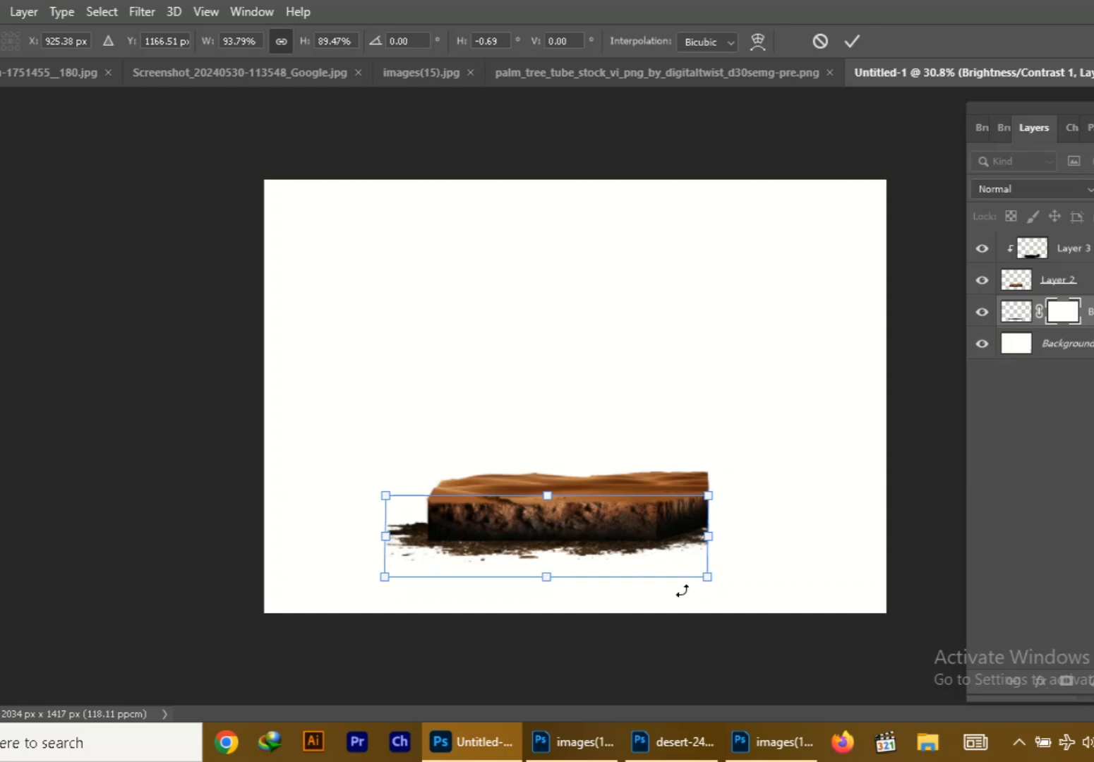
drag(707, 577, 711, 579)
key(Return)
click(1048, 292)
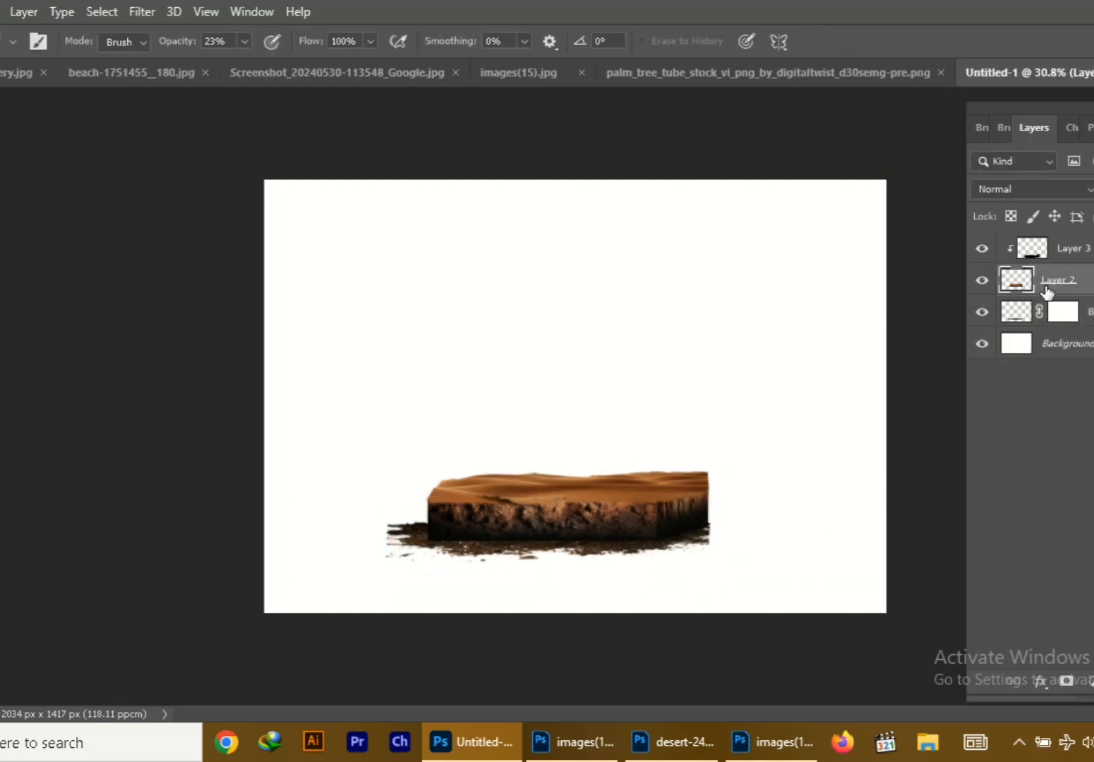
click(1016, 312)
key(b)
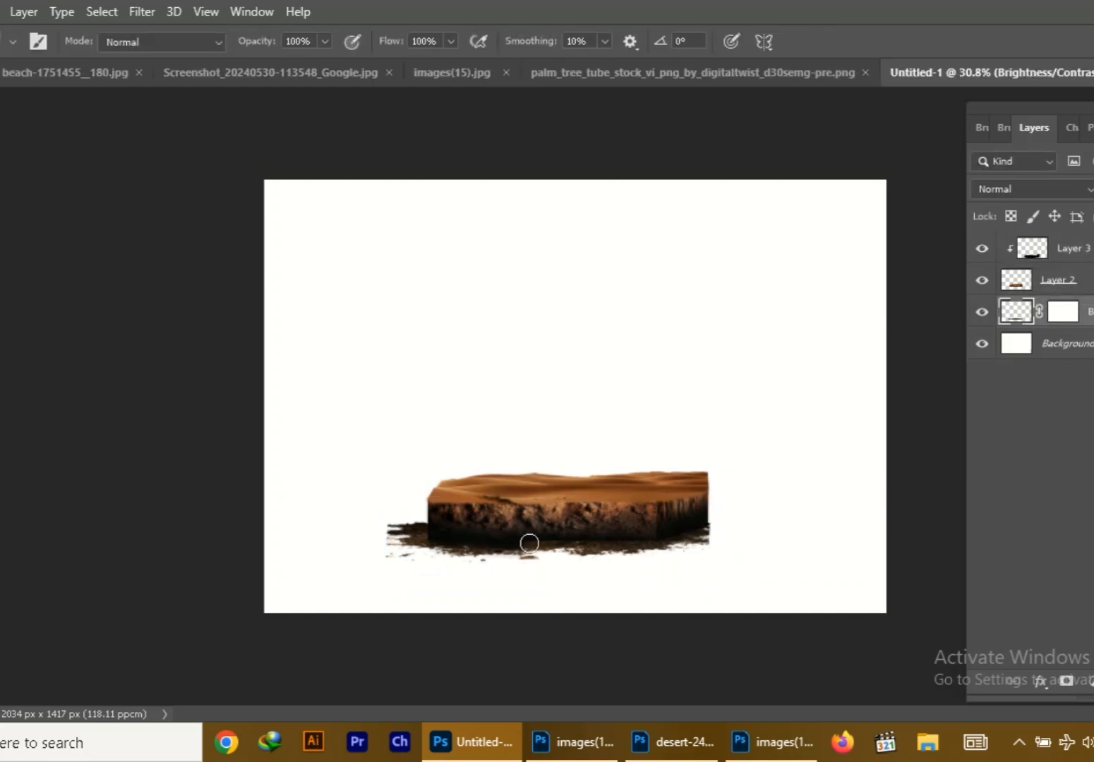
drag(1093, 213, 1089, 213)
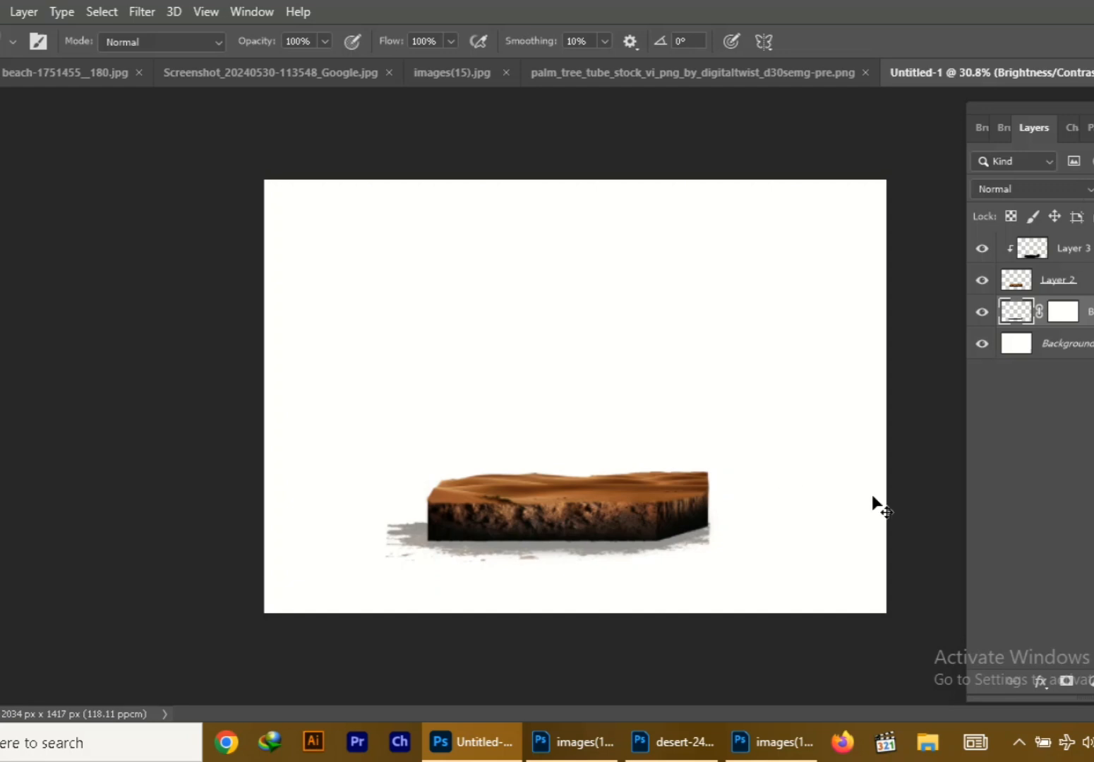
key(ctrl+z)
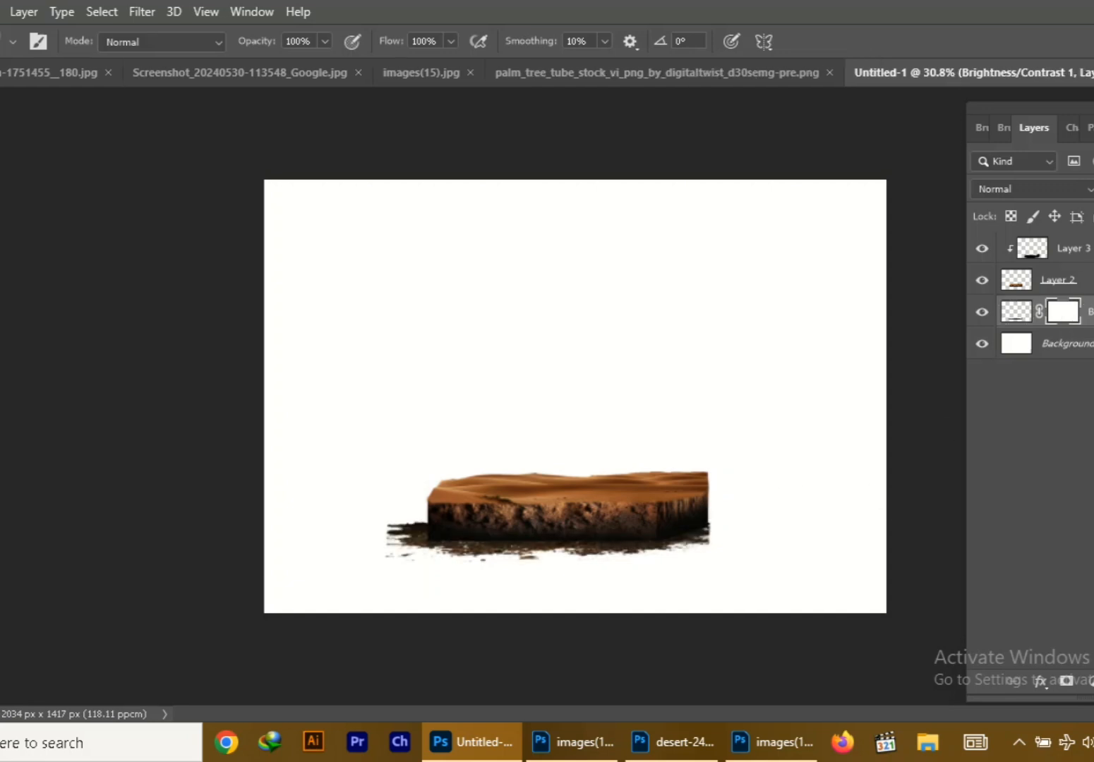
key(v)
click(55, 73)
click(1091, 72)
Clip a Brightness/Contrast adjustment to the desert block layer with brightness -54 and contrast 38
click(633, 484)
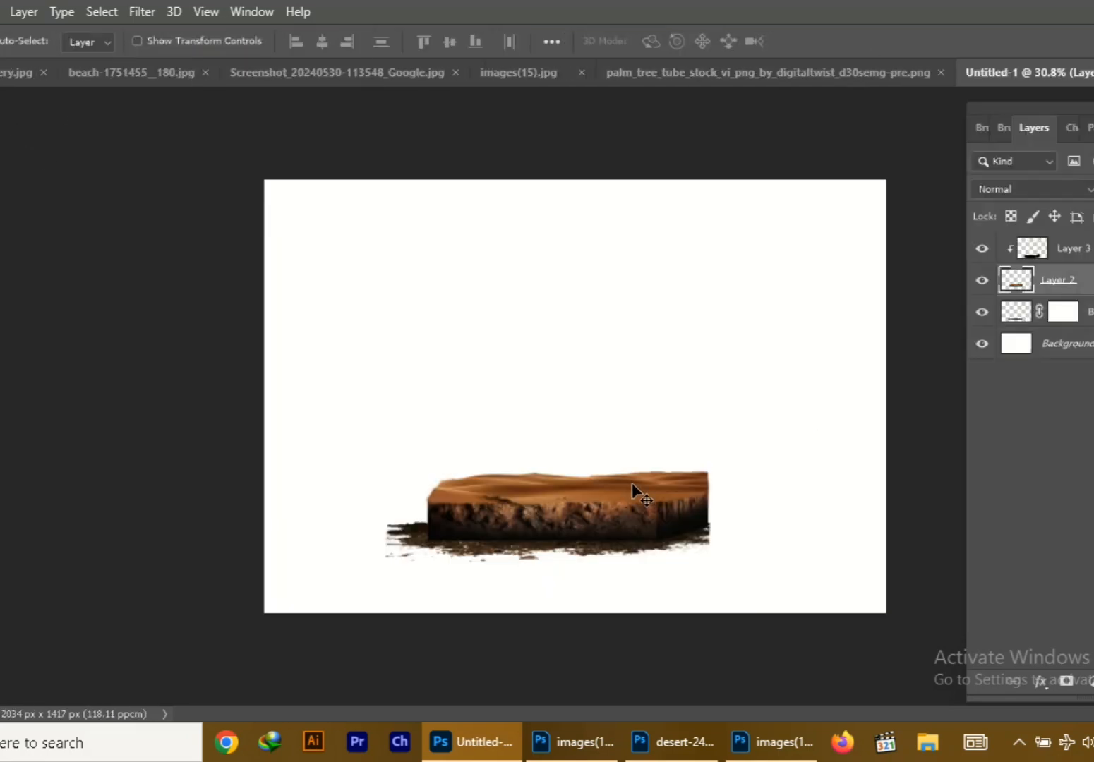
click(1092, 681)
click(1087, 415)
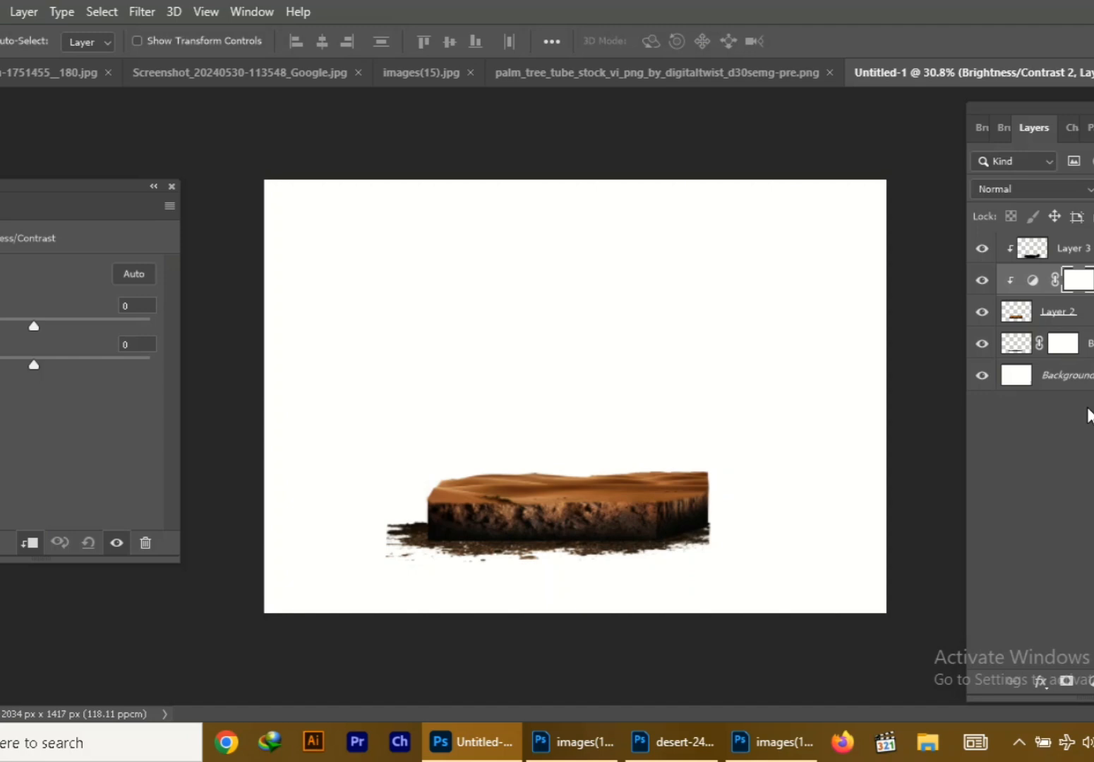
drag(45, 357, 76, 361)
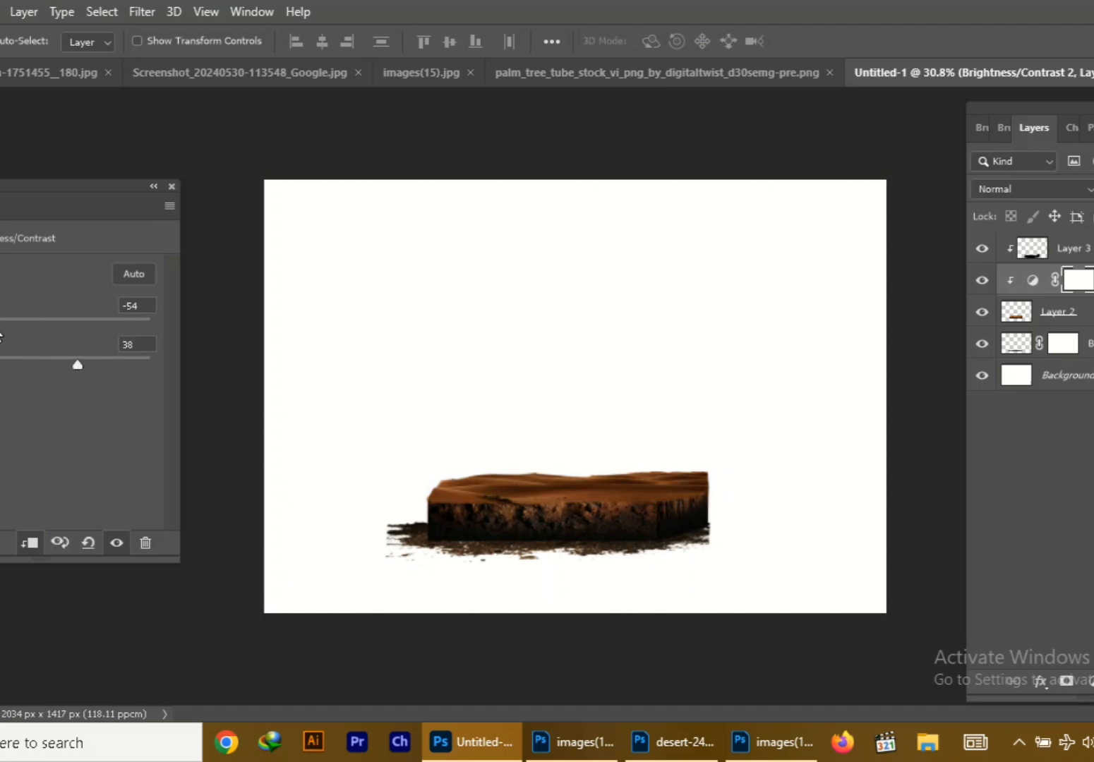
click(171, 186)
key(b)
key(v)
click(48, 74)
click(2, 74)
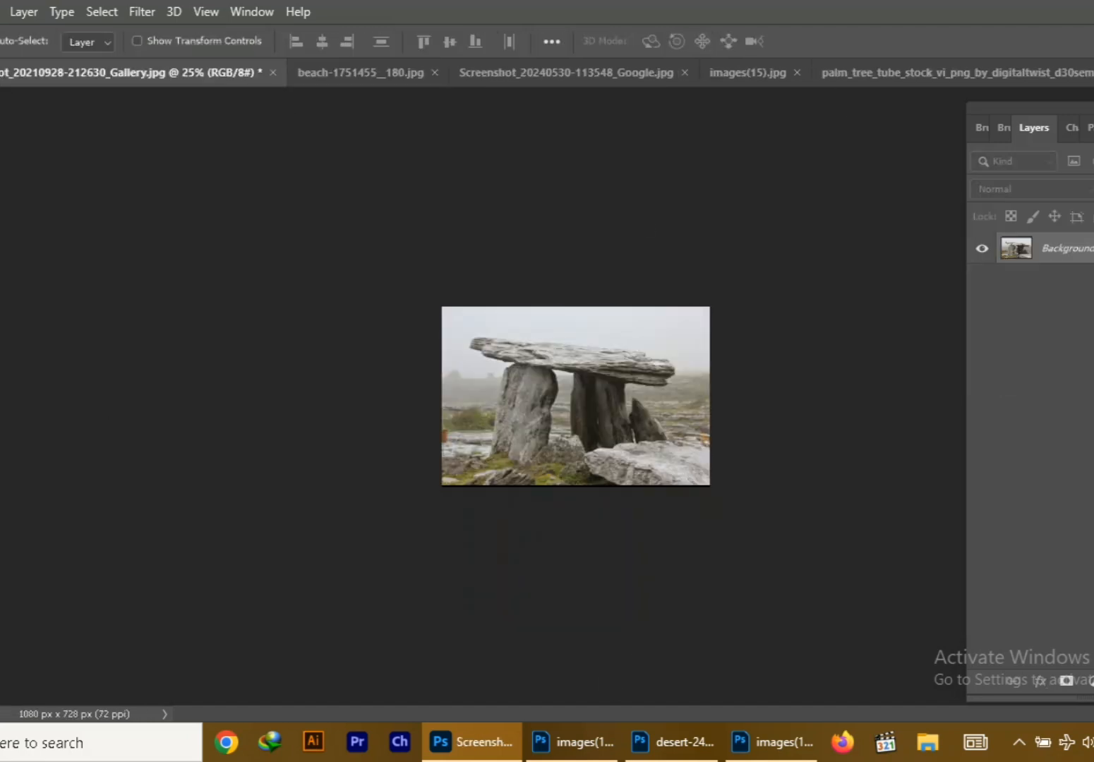
click(1091, 73)
click(943, 123)
click(713, 73)
click(1091, 73)
click(926, 189)
drag(847, 72, 353, 130)
drag(265, 526, 651, 485)
click(477, 129)
key(ctrl+bracketright)
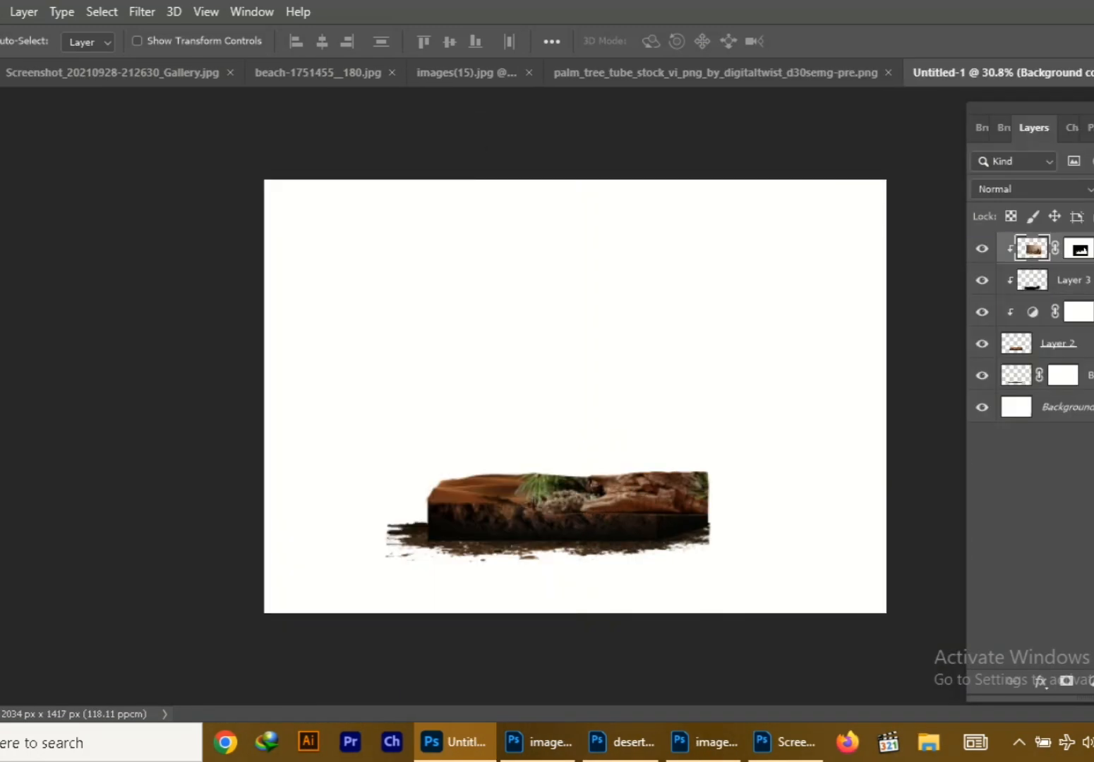
Release the driftwood layer's clipping mask and reposition the driftwood over the block
right_click(1089, 249)
click(917, 381)
drag(703, 429, 637, 423)
Scale the driftwood cut-out down to fit the block and stand it on the dune surface
key(ctrl+t)
drag(710, 312, 618, 375)
drag(552, 505, 611, 478)
drag(681, 352, 679, 354)
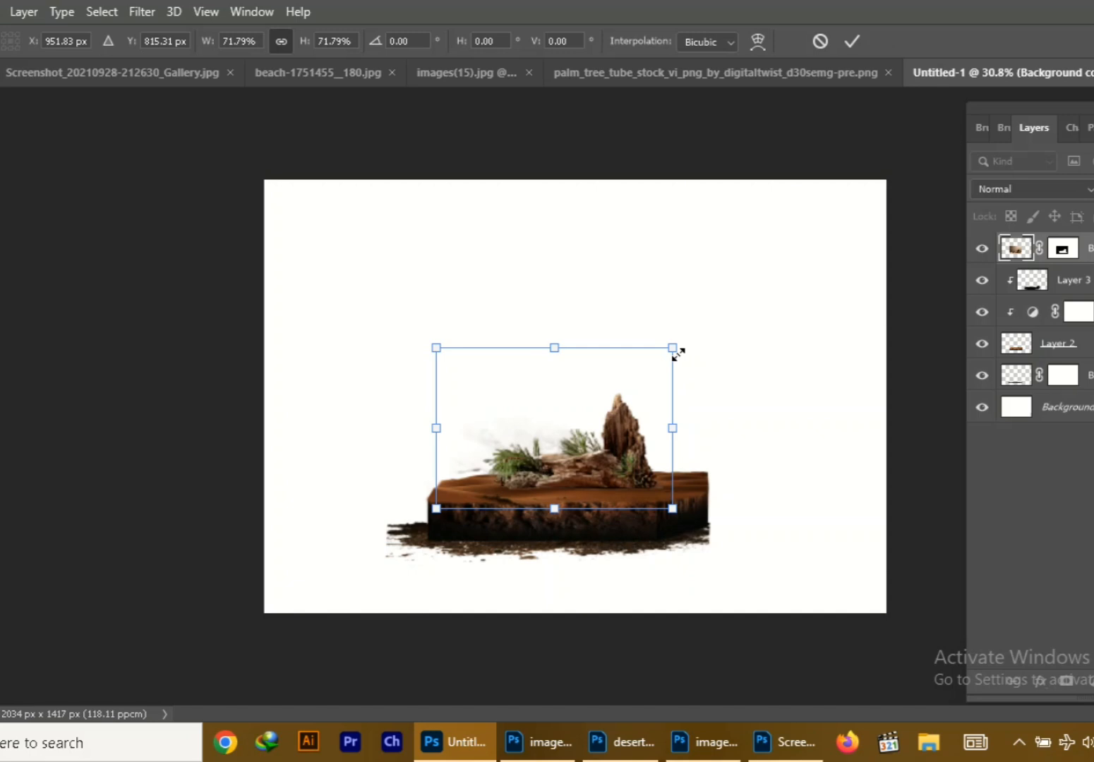
mouse_move(567, 472)
mouse_down()
mouse_move(579, 466)
mouse_move(562, 467)
mouse_up()
drag(669, 430, 712, 430)
drag(656, 450, 633, 472)
drag(686, 357, 711, 345)
drag(559, 344, 559, 313)
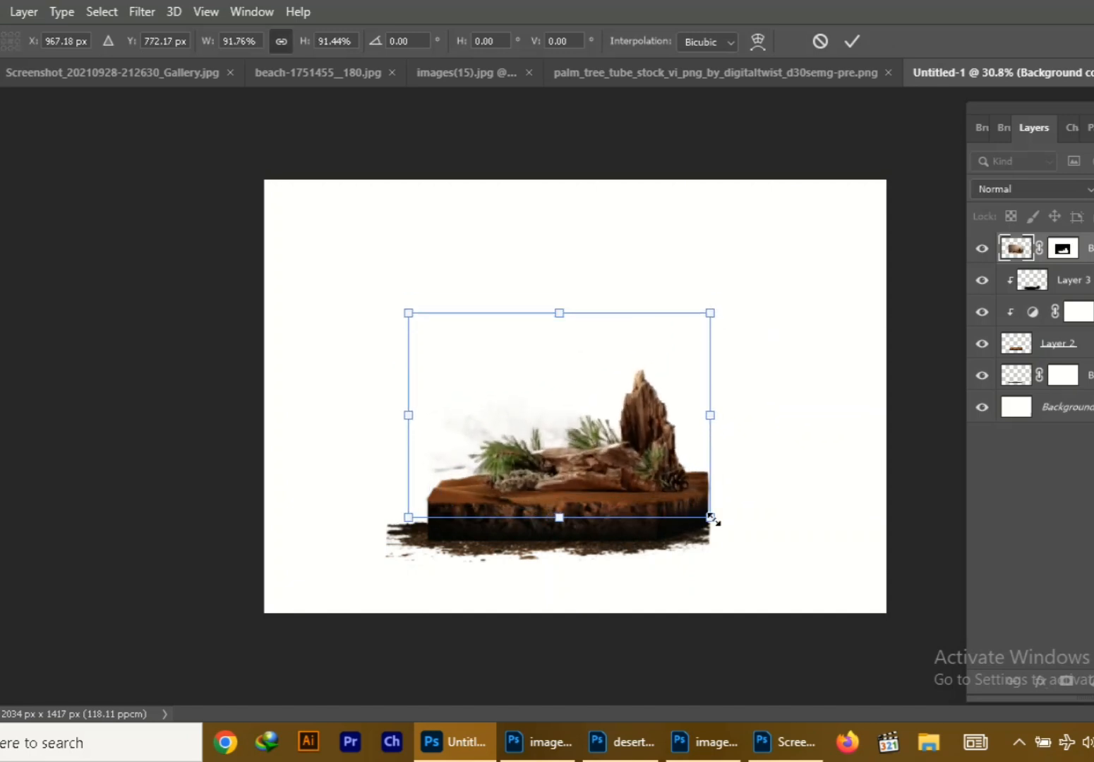
drag(712, 517, 692, 518)
key(Return)
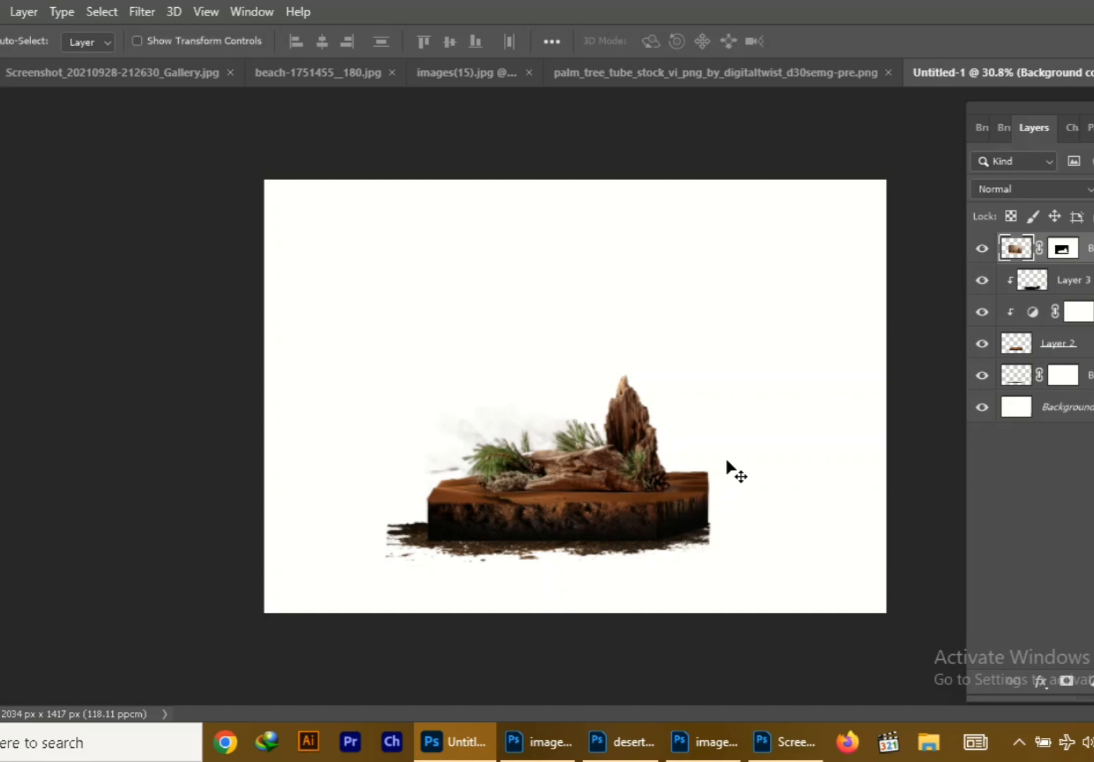
Brighten the driftwood layer and strengthen its contrast, detail and color with the Camera Raw Filter
click(142, 12)
click(191, 135)
drag(944, 386, 964, 386)
mouse_move(944, 415)
mouse_down()
mouse_move(964, 415)
mouse_move(954, 426)
mouse_up()
drag(944, 444, 961, 445)
drag(944, 475, 964, 505)
drag(944, 534, 965, 534)
drag(944, 588, 966, 588)
drag(944, 618, 957, 647)
click(986, 686)
Erase the pale haze left around the outer side of the pine foliage
scroll(497, 413, up, 2)
key(e)
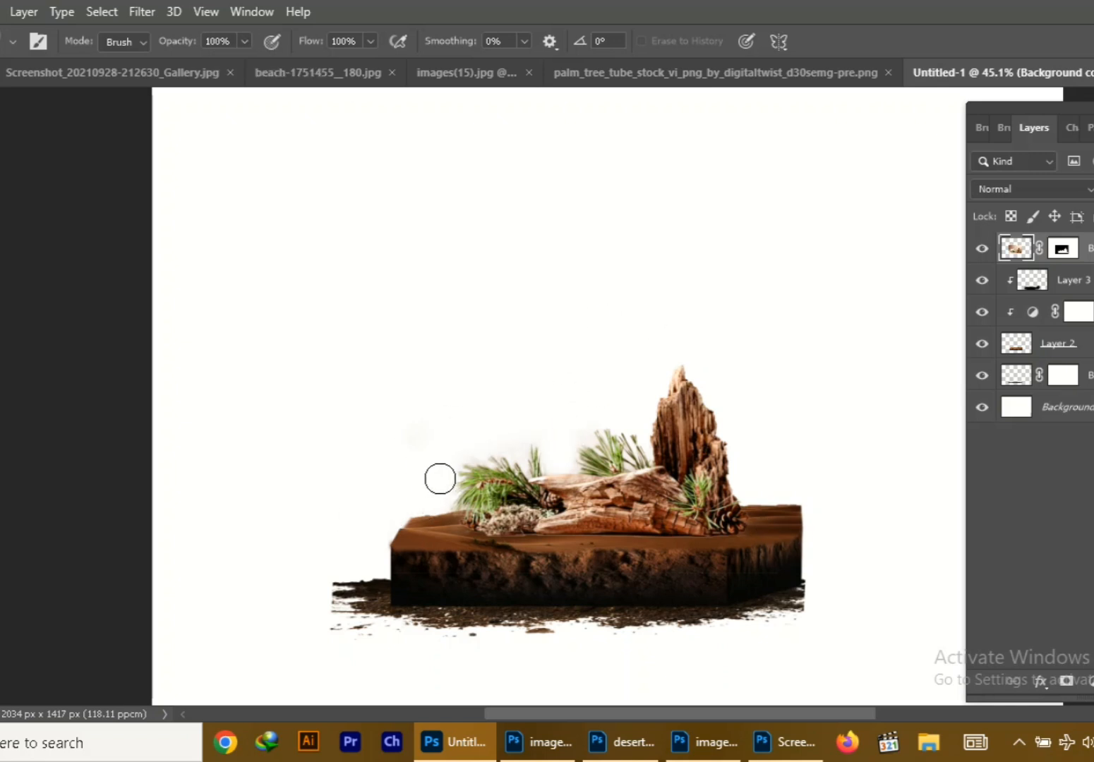
key(v)
Clip a Brightness/Contrast adjustment to the driftwood with contrast 86 and reduced brightness, and erase its mask along the foliage and wood tops
click(1092, 682)
click(1070, 392)
click(29, 542)
drag(34, 367, 134, 370)
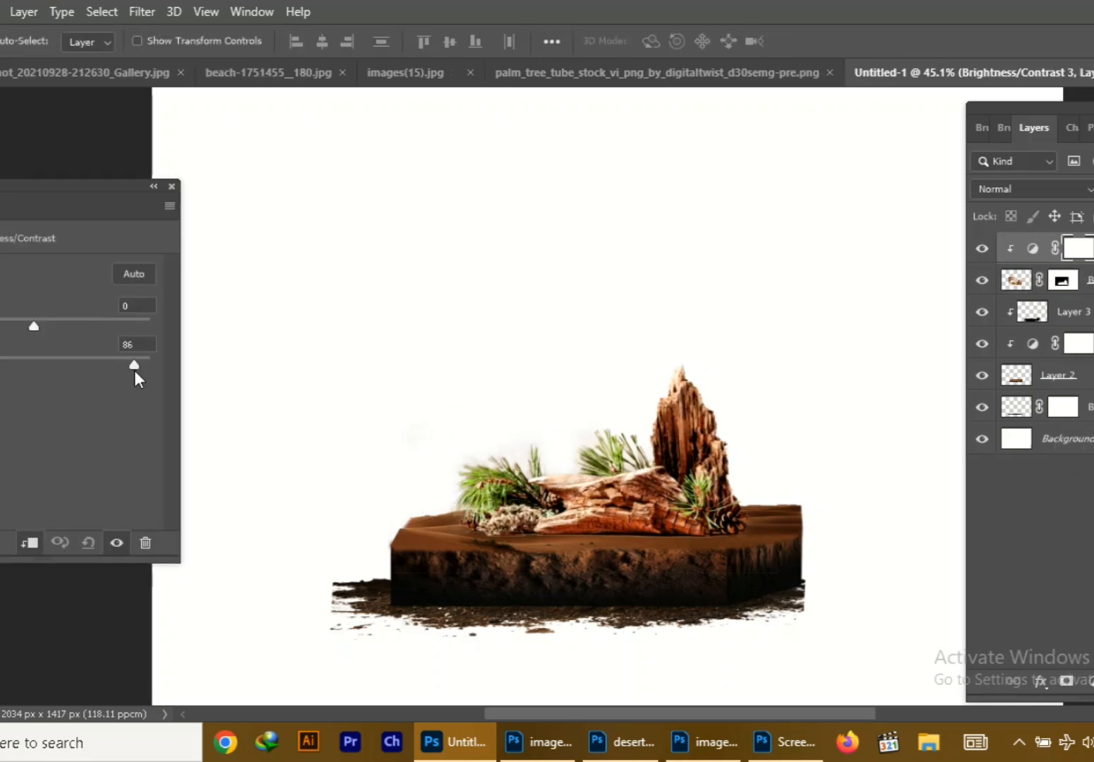
drag(34, 327, 2, 329)
click(171, 187)
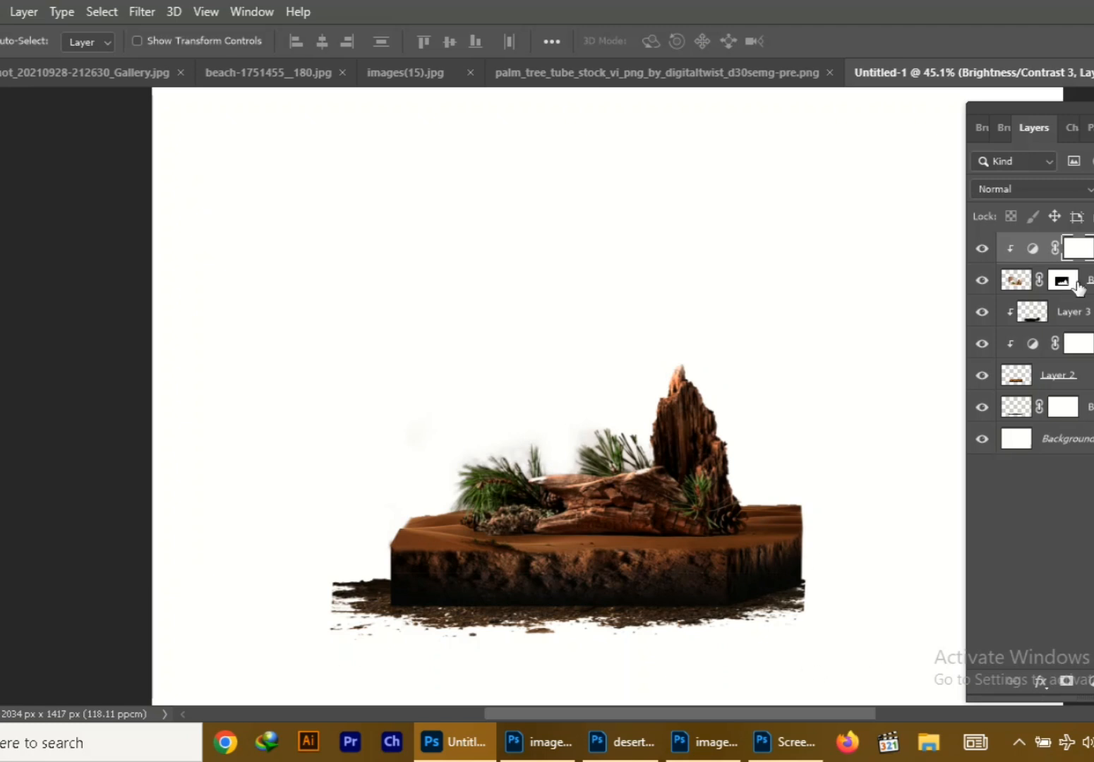
key(e)
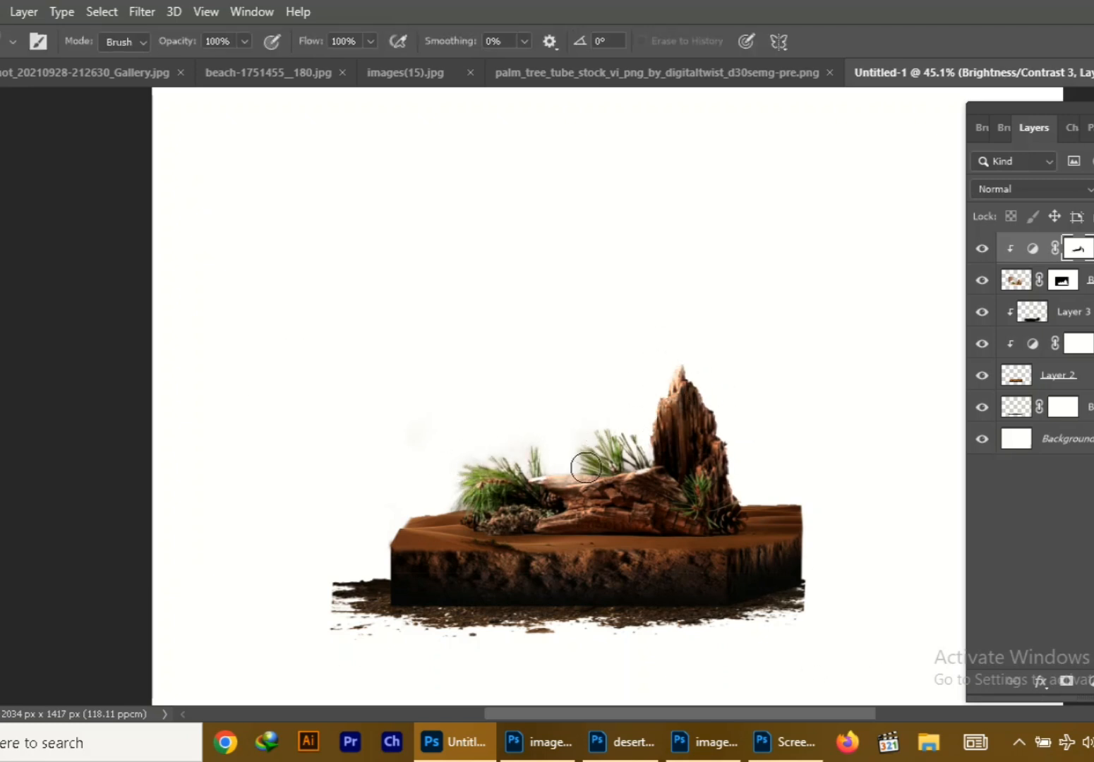
key(v)
Add a new layer clipped to the driftwood and brush black shading along its base, lowering the brush opacity to 31%
key(ctrl+shift+alt+n)
right_click(1067, 249)
click(895, 383)
key(b)
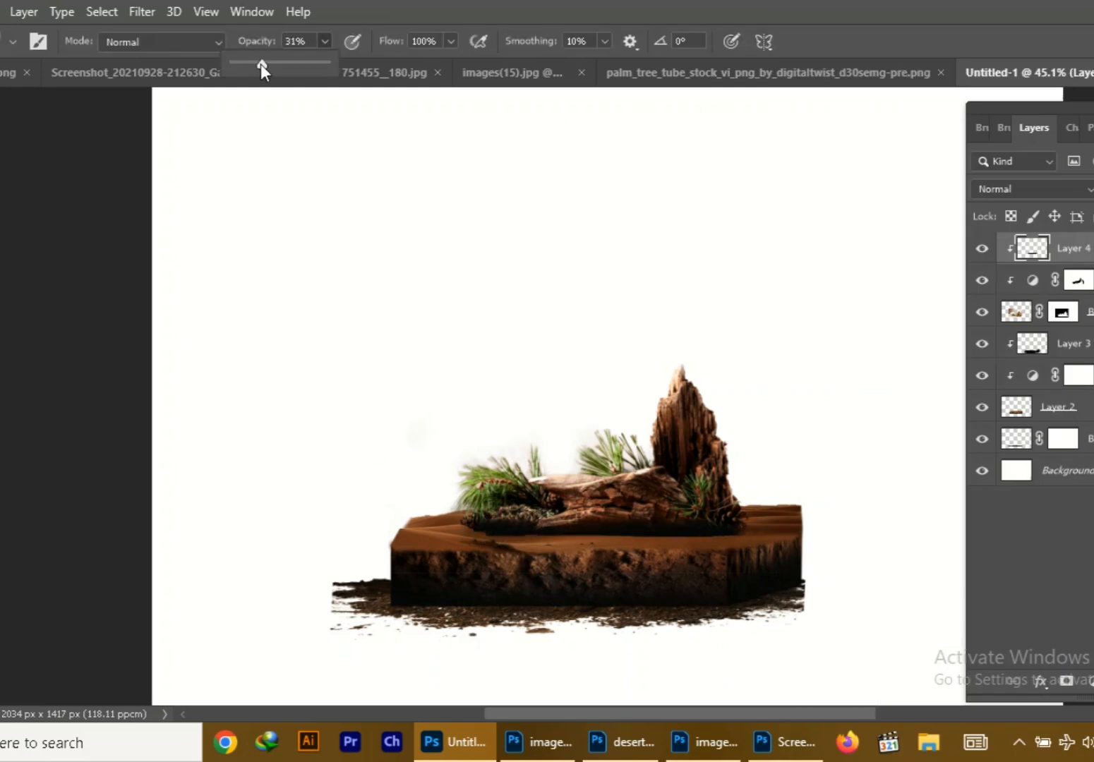
drag(513, 521, 740, 512)
key(v)
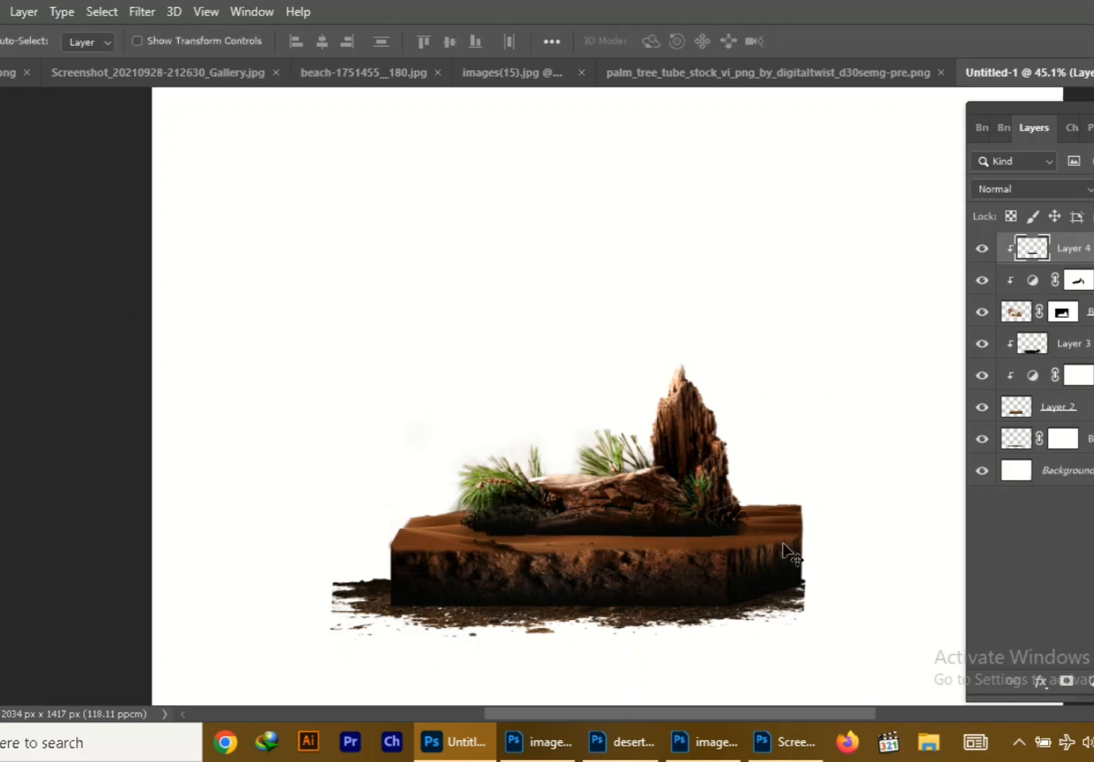
Erase the mask of the block's Brightness/Contrast adjustment across the dune surface around the driftwood
click(778, 532)
key(alt+])
key(e)
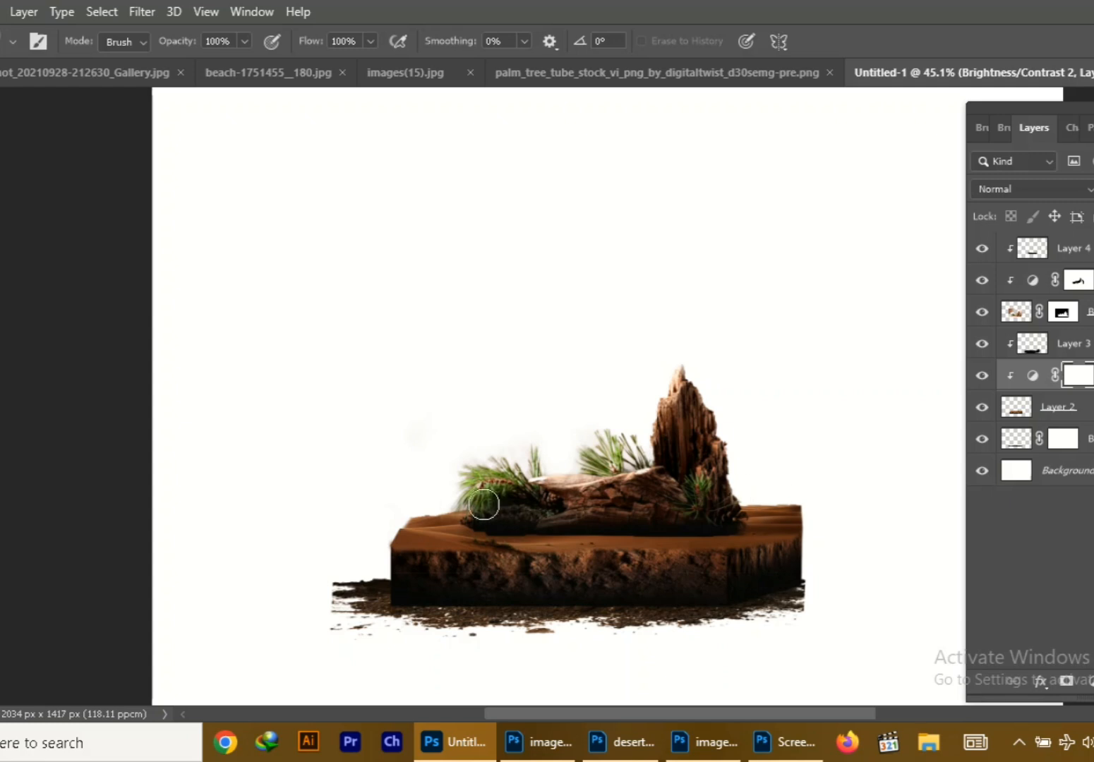
drag(483, 504, 423, 523)
key(v)
Select the driftwood layer with its clipped adjustment and shading layers and nudge them slightly down
click(1031, 248)
shift+click(1089, 312)
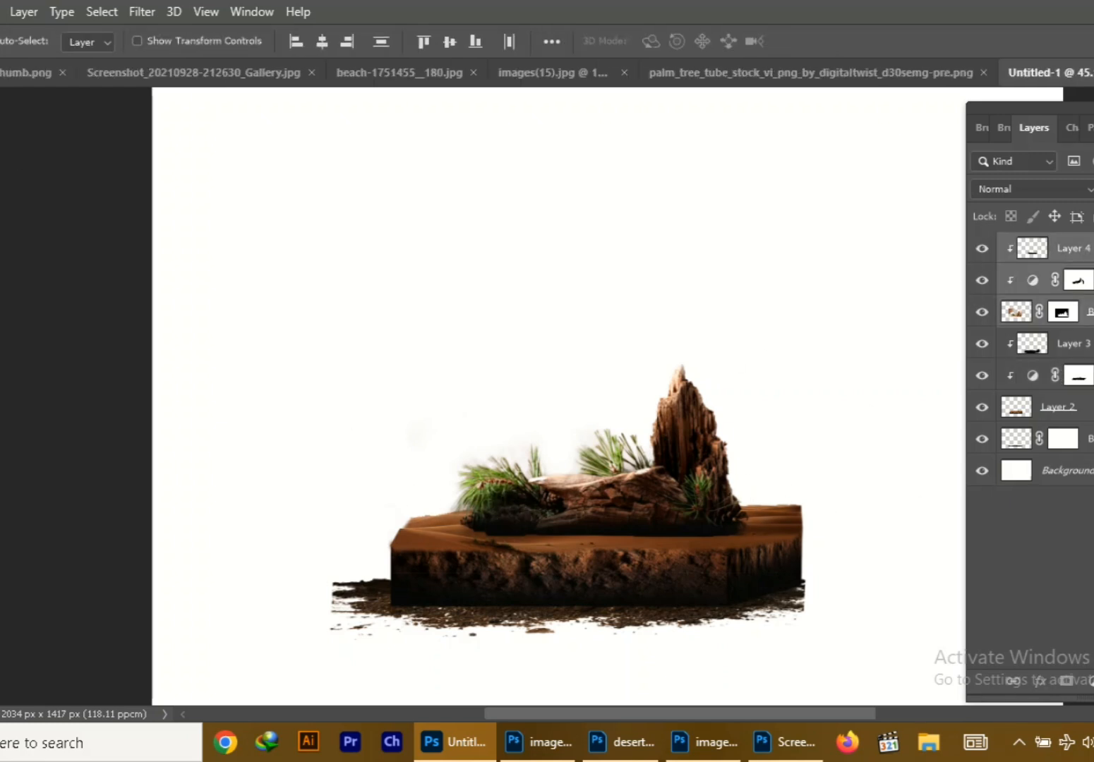
key(shift+Down)
click(21, 175)
click(349, 73)
click(349, 73)
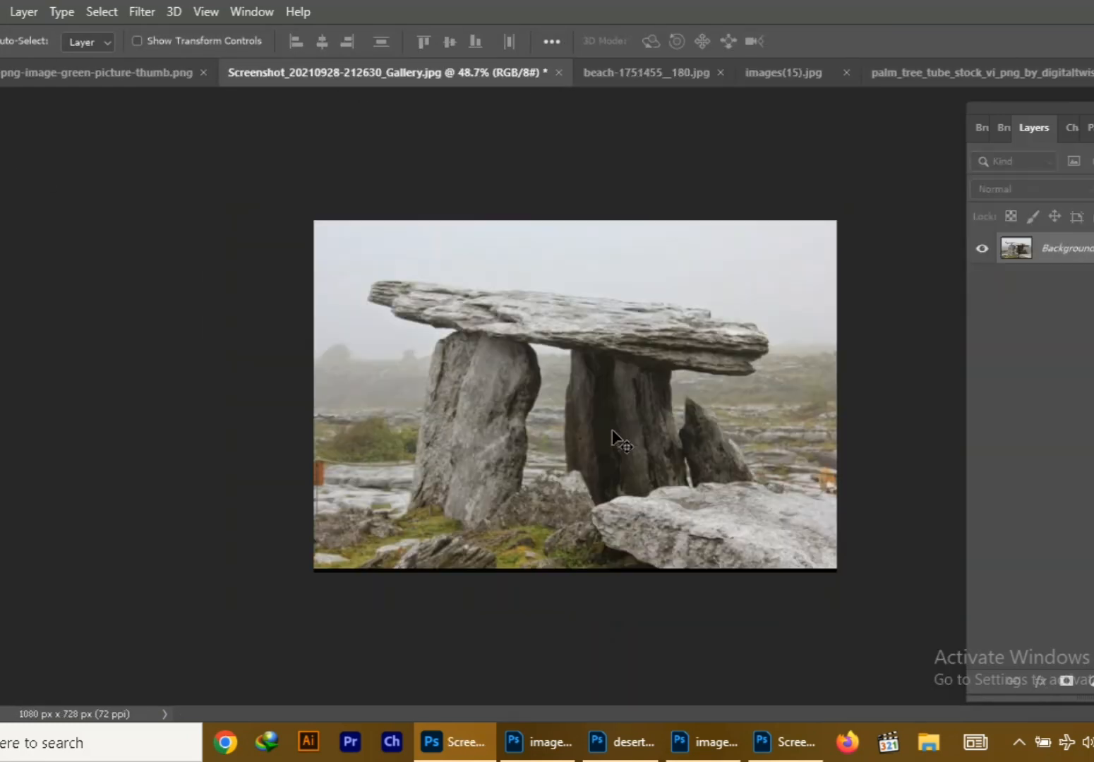
key(ctrl+0)
key(w)
mouse_move(752, 280)
mouse_down()
mouse_move(819, 321)
mouse_move(609, 540)
mouse_move(622, 357)
mouse_move(699, 409)
mouse_up()
key(ctrl+j)
Undock the stone image into a floating window and copy the slab layer into Untitled-1
drag(410, 73, 396, 152)
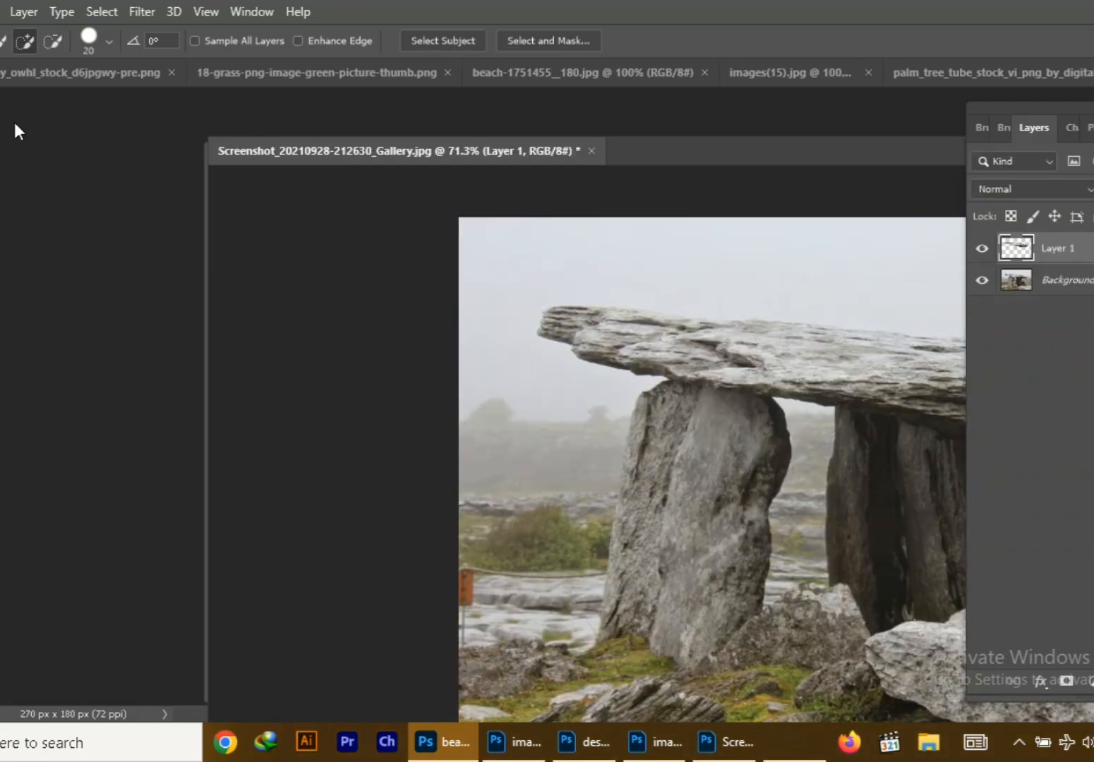
key(v)
click(1092, 73)
click(918, 216)
mouse_move(686, 330)
mouse_down()
mouse_move(448, 105)
mouse_move(464, 240)
mouse_up()
click(899, 153)
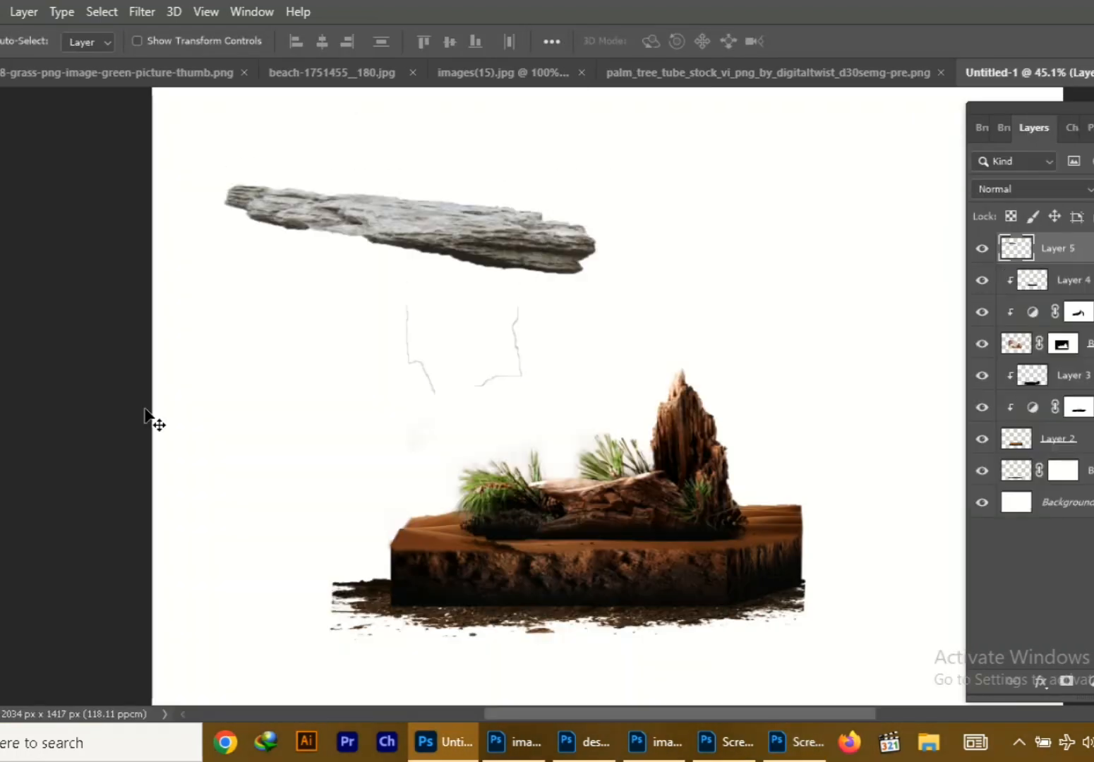
Erase the stray outline fragments beneath the stone slab
key(e)
drag(413, 324, 512, 332)
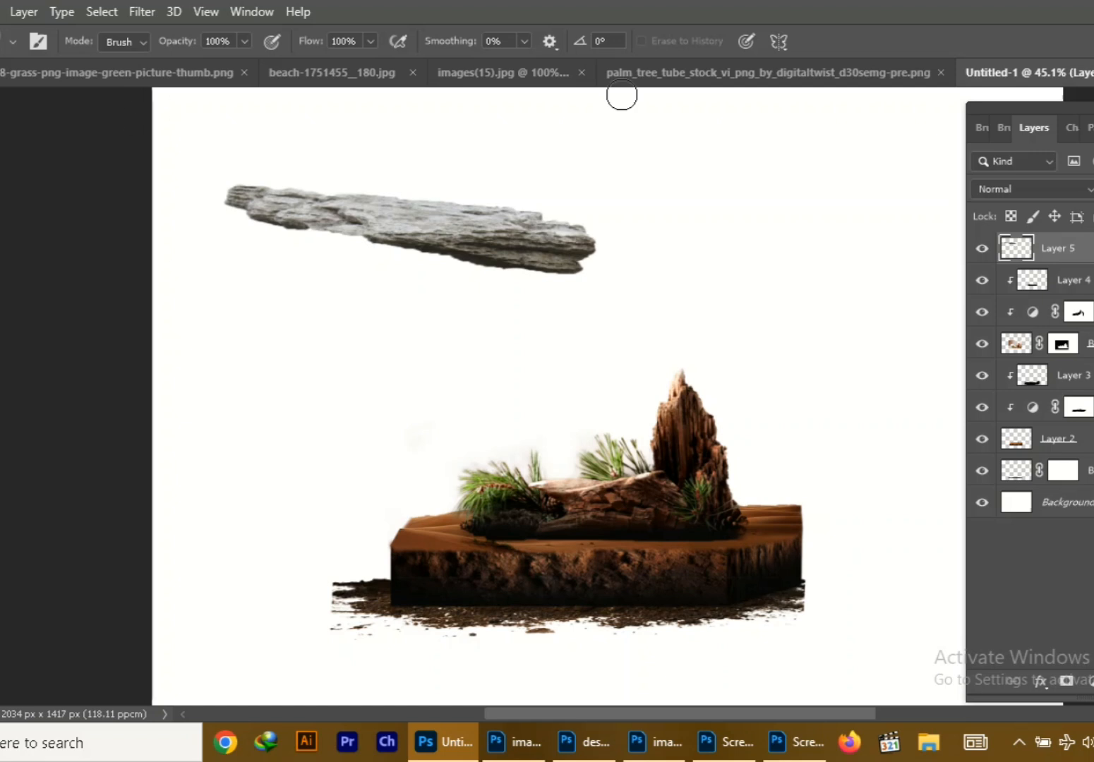
key(v)
Shrink the stone slab, rotate it to a diagonal lean, and place its lower end at the pine foliage
drag(432, 250, 445, 356)
scroll(487, 391, down, 1)
scroll(490, 398, up, 2)
scroll(492, 397, down, 3)
key(ctrl+t)
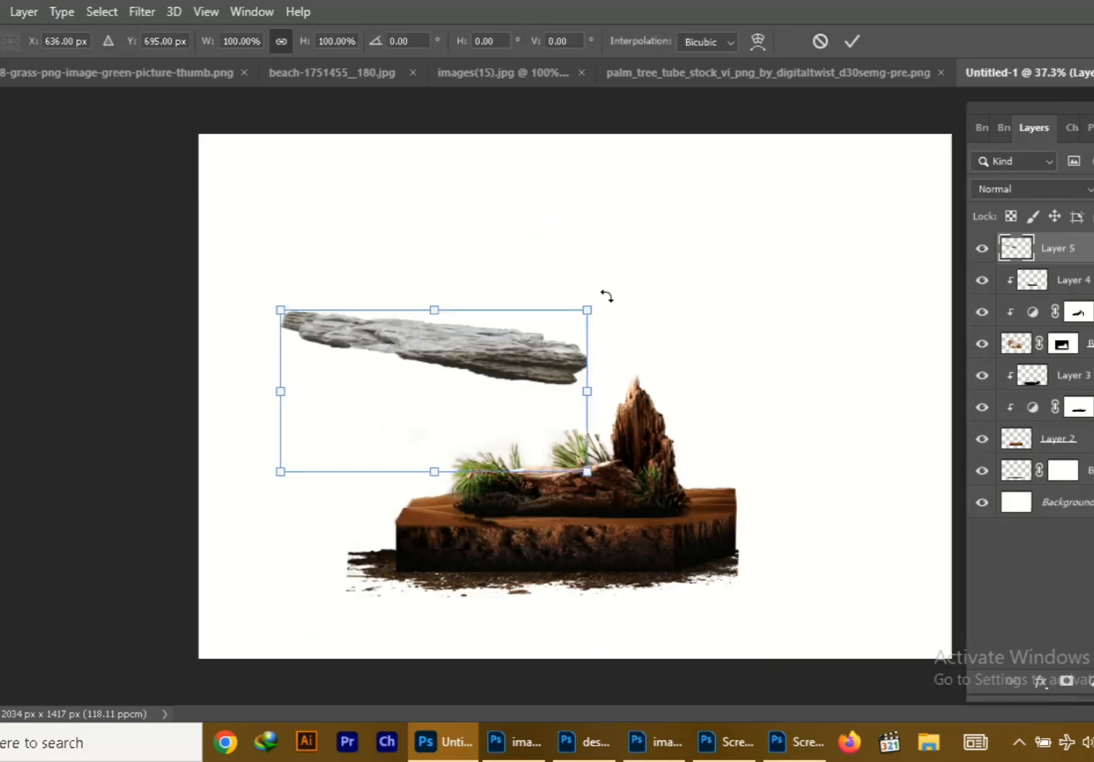
drag(606, 296, 451, 471)
drag(389, 208, 380, 332)
drag(388, 318, 418, 327)
drag(417, 415, 463, 392)
drag(485, 528, 471, 420)
key(Return)
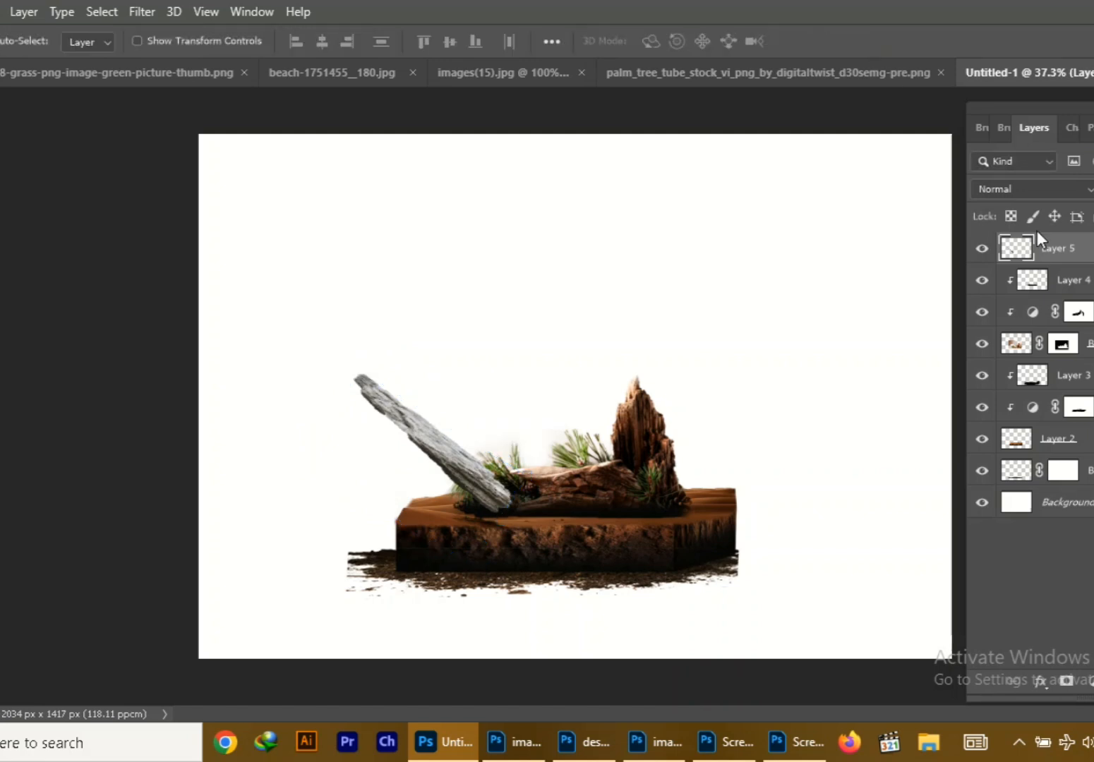
drag(1041, 243, 1074, 422)
right_click(1060, 409)
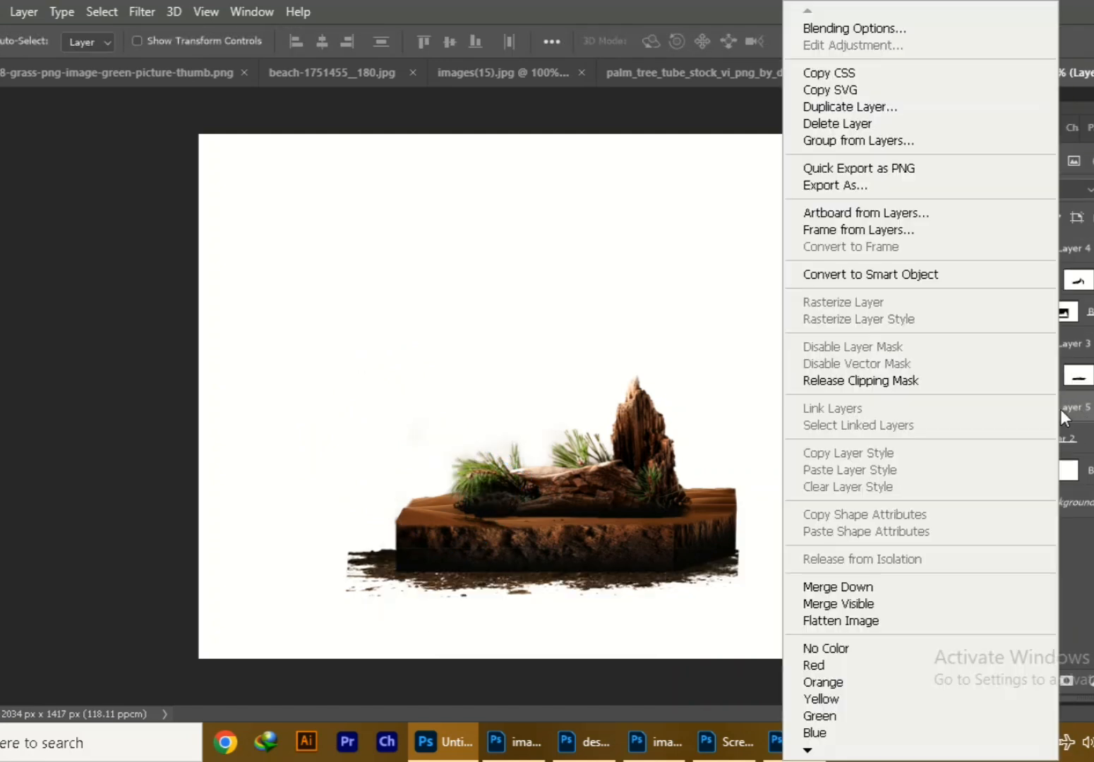
click(1020, 379)
key(ctrl+z)
key(ctrl+z)
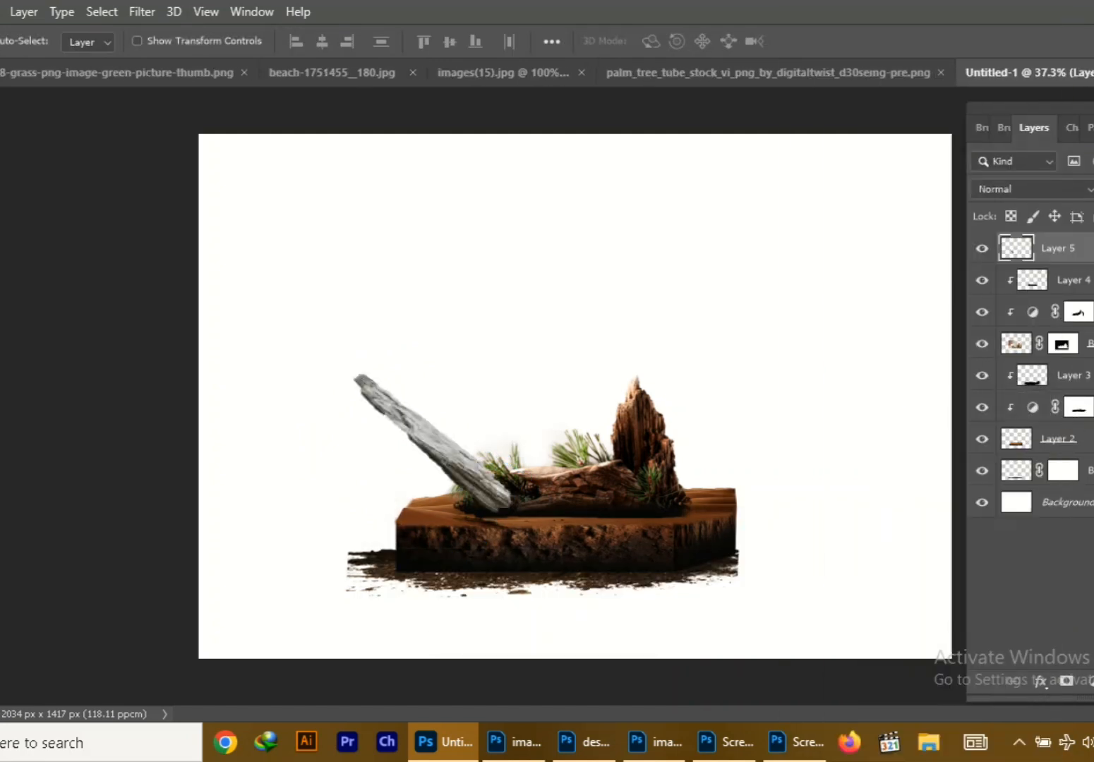
Move the slab layer beneath the block layer and rotate the slab steeper so it stands behind the foliage
drag(1068, 249, 1064, 455)
mouse_move(431, 436)
mouse_down()
mouse_move(449, 422)
mouse_move(473, 438)
mouse_move(448, 442)
mouse_up()
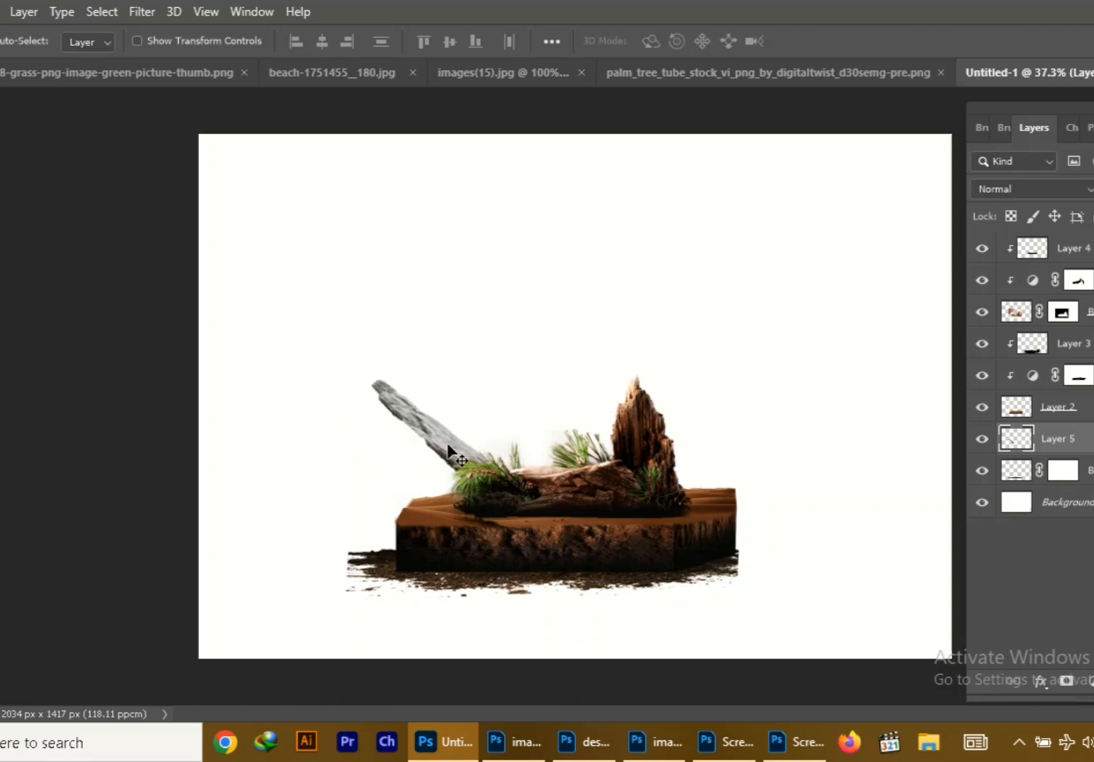
key(ctrl+t)
drag(556, 562, 523, 590)
drag(459, 470, 450, 464)
key(Return)
Clip a Hue/Saturation adjustment to the slab with hue +146, saturation +31 and lightness -7, and shift the slab closer to the driftwood
click(1092, 682)
click(1080, 492)
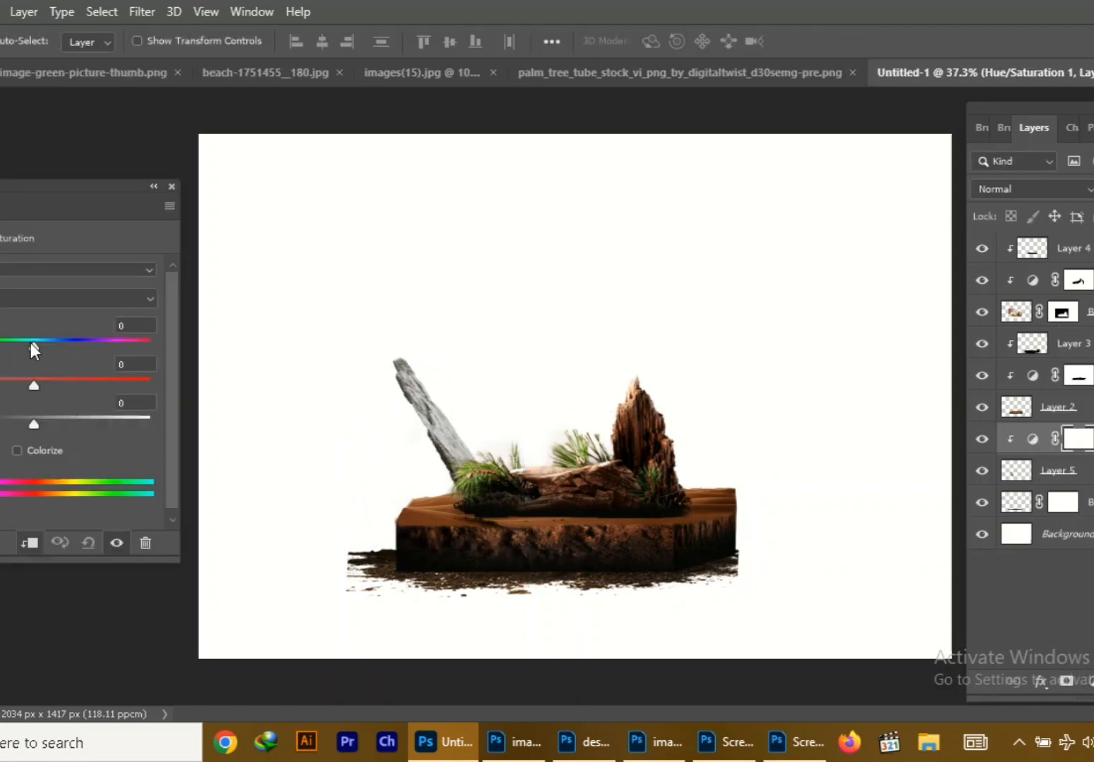
drag(86, 362, 5, 356)
drag(34, 424, 0, 424)
drag(122, 386, 7, 386)
drag(0, 424, 22, 425)
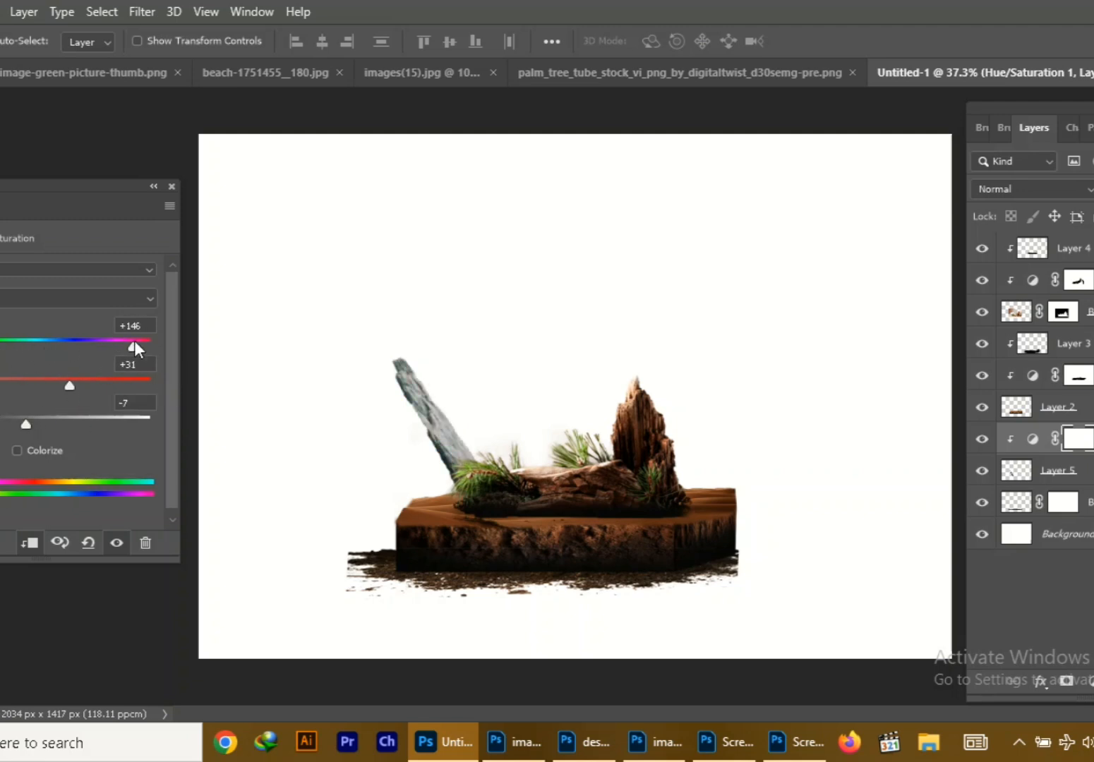
click(29, 270)
click(438, 433)
mouse_move(438, 432)
mouse_down()
mouse_move(418, 408)
mouse_move(457, 432)
mouse_up()
Add a Brightness/Contrast adjustment clipped to the stone slab, undoing a trial with it unclipped and contrast at 48
click(1093, 682)
click(29, 543)
drag(34, 365, 91, 367)
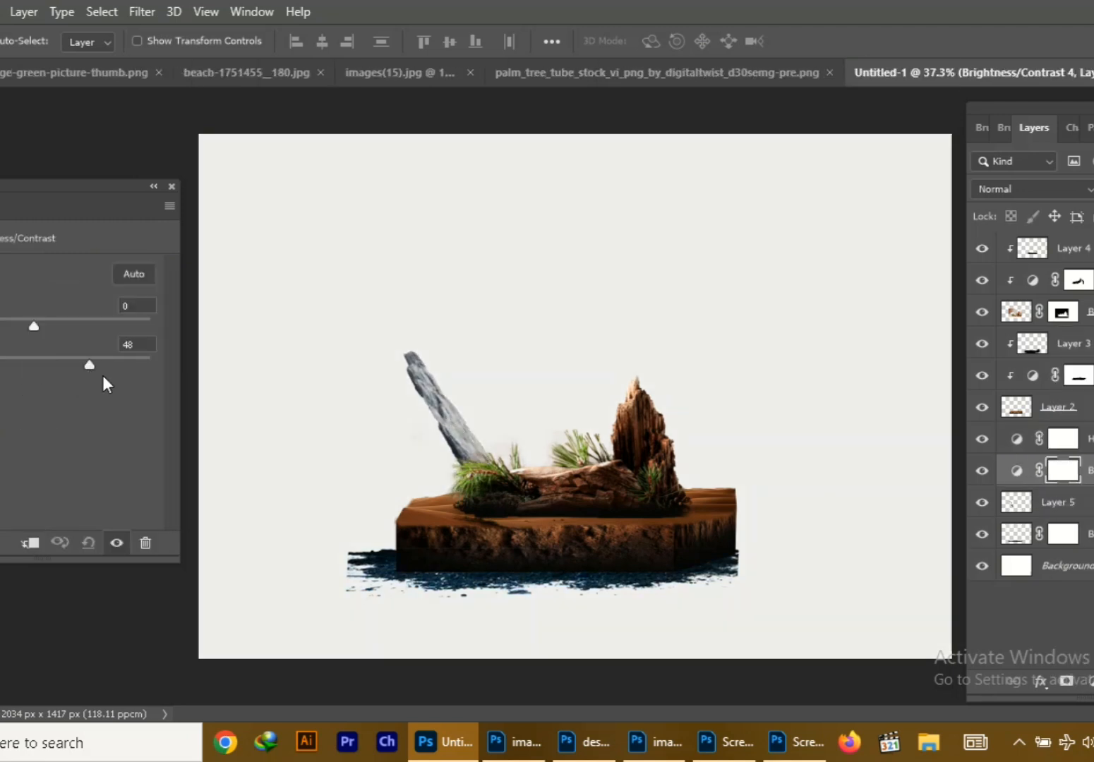
key(ctrl+z)
key(ctrl+z)
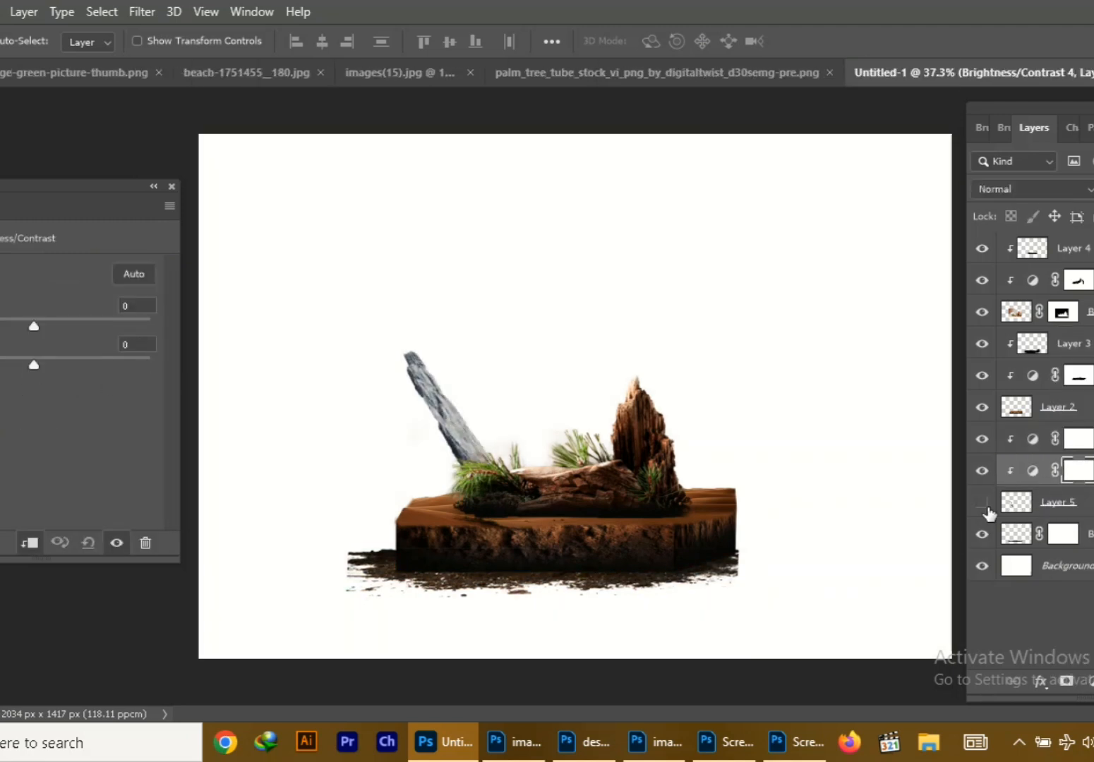
Add an empty layer and a Brightness/Contrast adjustment clipped directly above the slab, with contrast 55 and reduced brightness
click(987, 505)
click(1061, 502)
click(1093, 682)
click(1092, 682)
drag(33, 366, 99, 368)
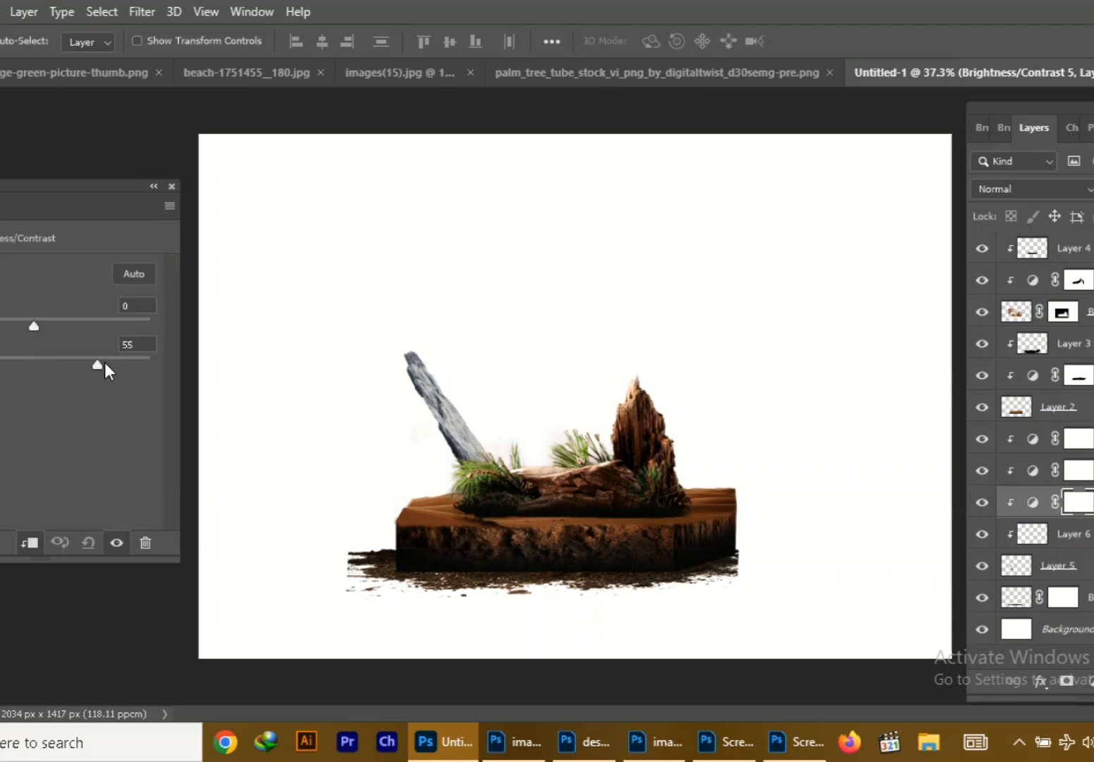
key(e)
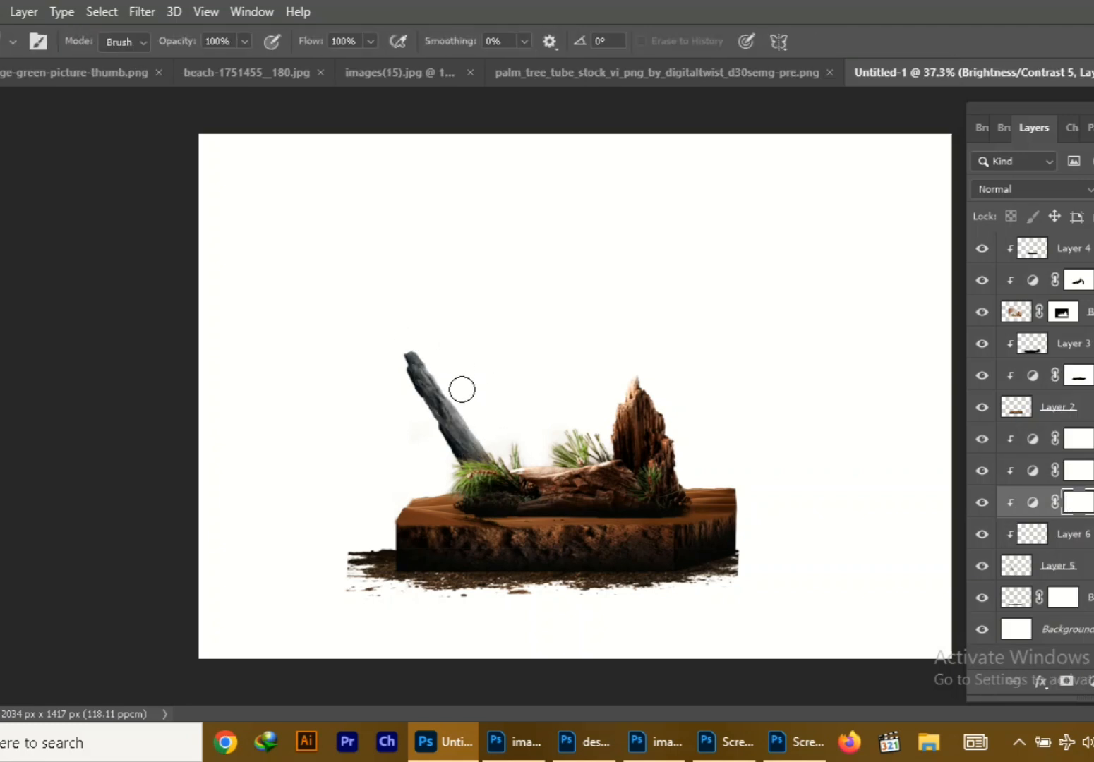
key(v)
Bring the grass cutout into the composition as the top layer, scale it down and place it on the block's left corner
click(615, 75)
drag(423, 74, 574, 245)
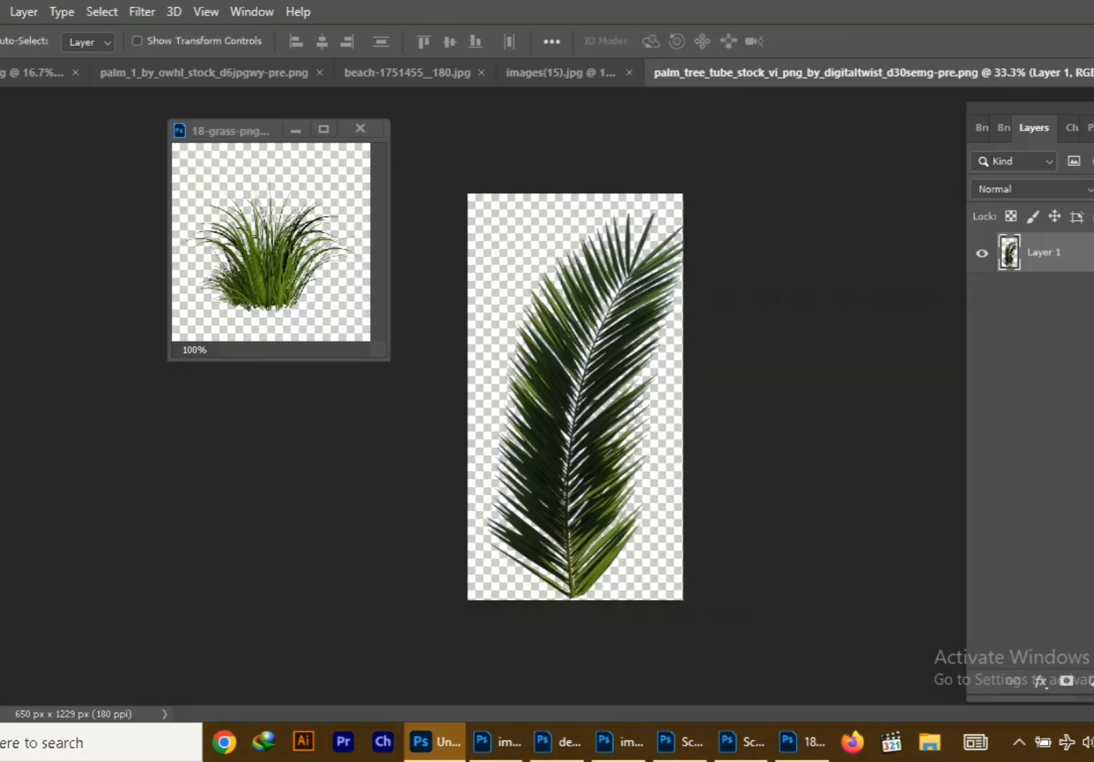
key(ctrl+Tab)
click(1073, 248)
drag(275, 288, 422, 517)
click(298, 131)
key(ctrl+t)
drag(454, 533, 461, 538)
drag(418, 516, 409, 514)
key(Return)
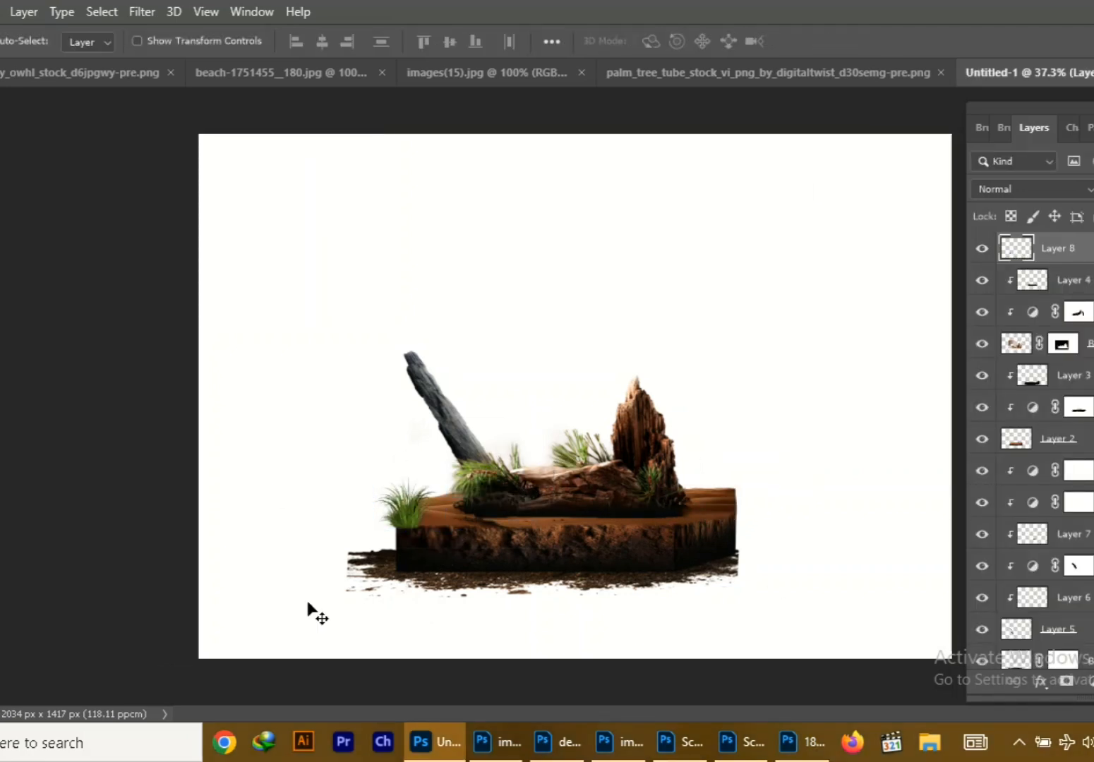
Duplicate the grass tuft beside the driftwood's right end, merge both tufts and brush shading at 31% opacity on a clipped layer
key(ctrl+j)
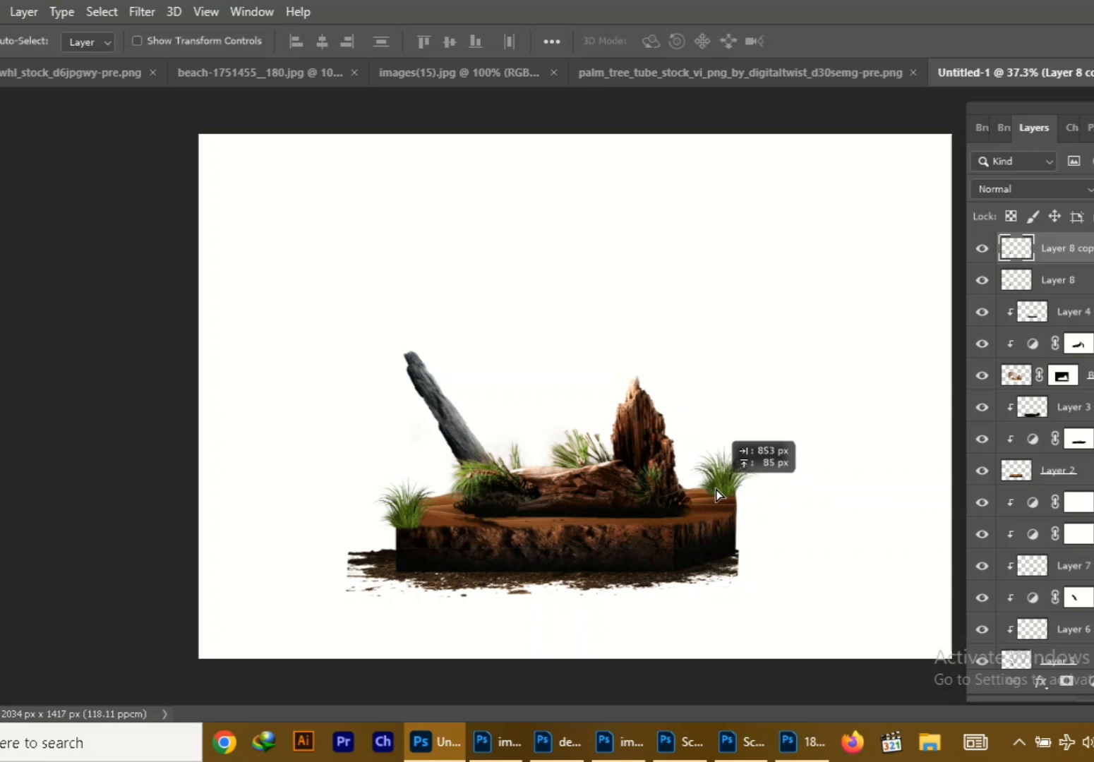
drag(716, 496, 482, 487)
right_click(1059, 248)
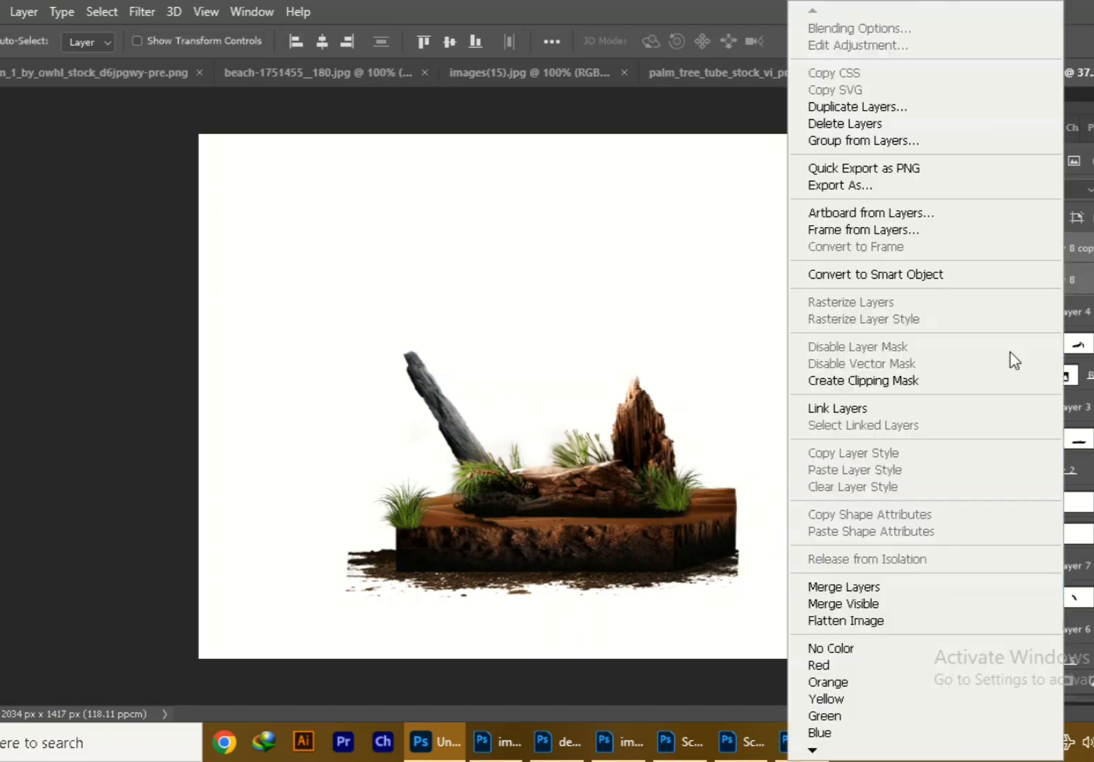
click(1011, 379)
key(b)
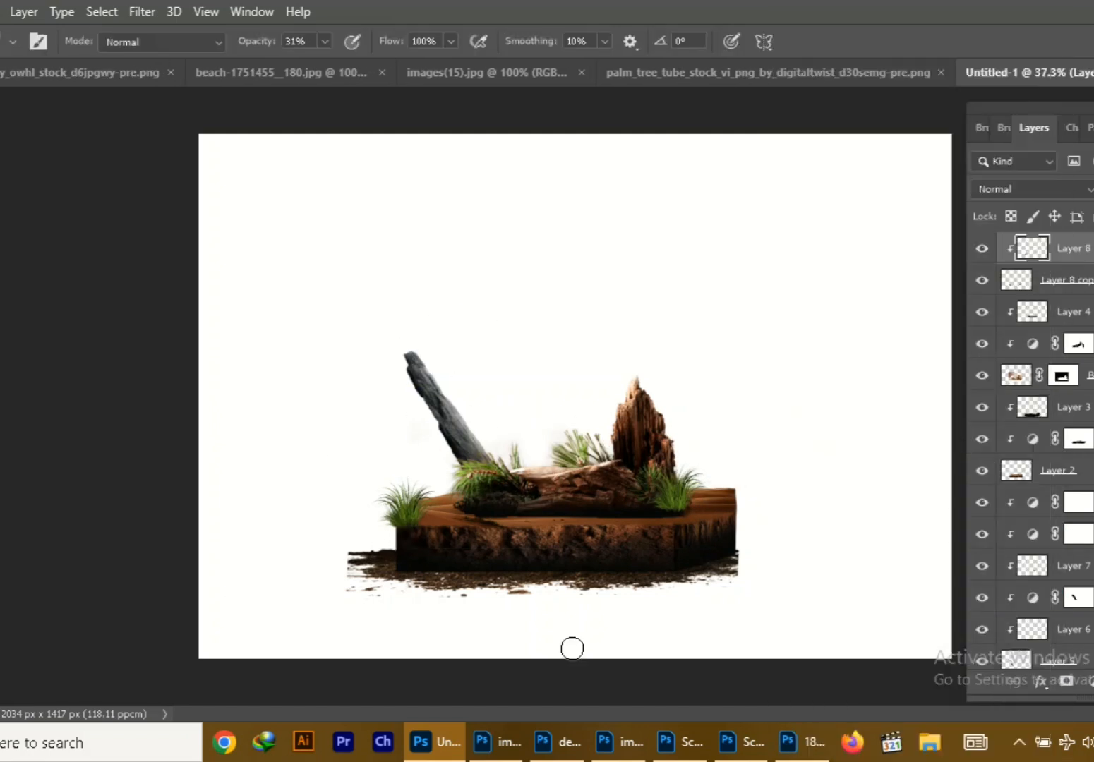
key(v)
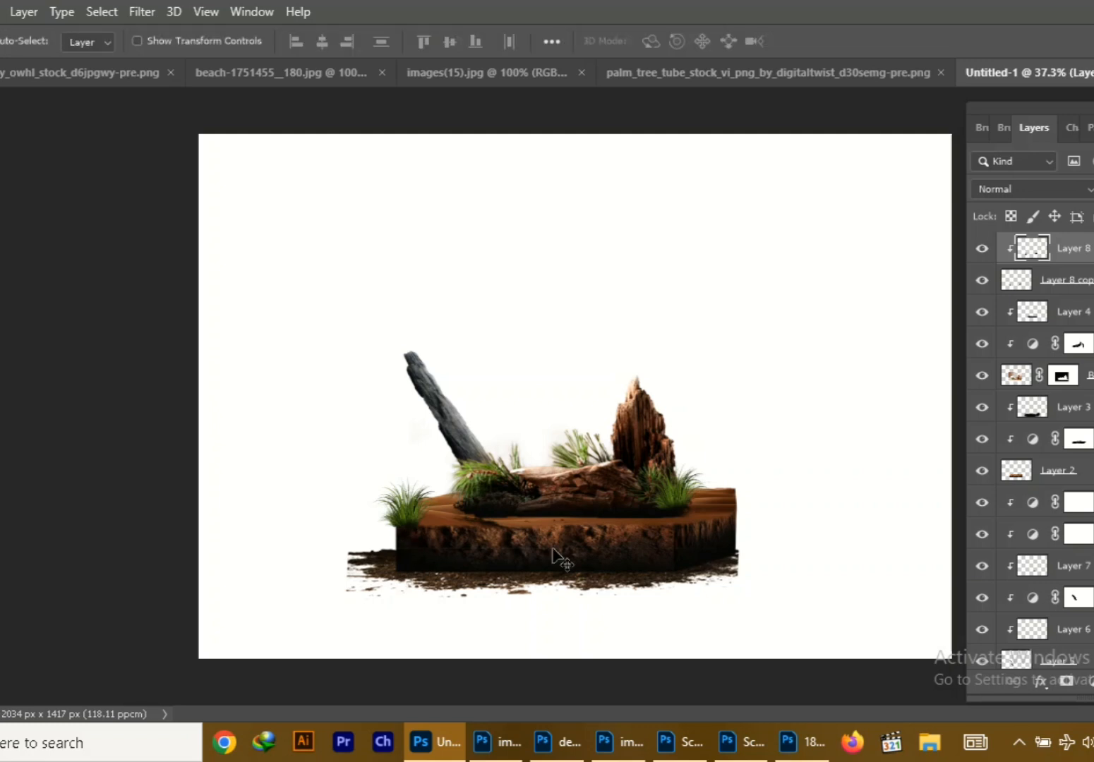
Bring the palm tree cutout into the composition, then scale and tilt it so it rises behind the driftwood's right end
click(559, 82)
mouse_move(360, 74)
mouse_down()
mouse_move(371, 97)
mouse_move(108, 295)
mouse_move(718, 388)
mouse_move(741, 279)
mouse_move(679, 317)
mouse_up()
scroll(667, 321, down, 2)
key(ctrl+t)
drag(647, 371, 675, 351)
mouse_move(715, 285)
mouse_down()
mouse_move(731, 295)
mouse_move(680, 328)
mouse_move(720, 302)
mouse_up()
drag(713, 303, 715, 297)
mouse_move(684, 329)
mouse_down()
mouse_move(699, 308)
mouse_move(675, 352)
mouse_up()
click(852, 41)
Duplicate the palm tree, scale the copy to about 62%, rotate it about 17° beside the first, and merge both palms
key(ctrl+j)
key(ctrl+t)
drag(682, 343, 696, 356)
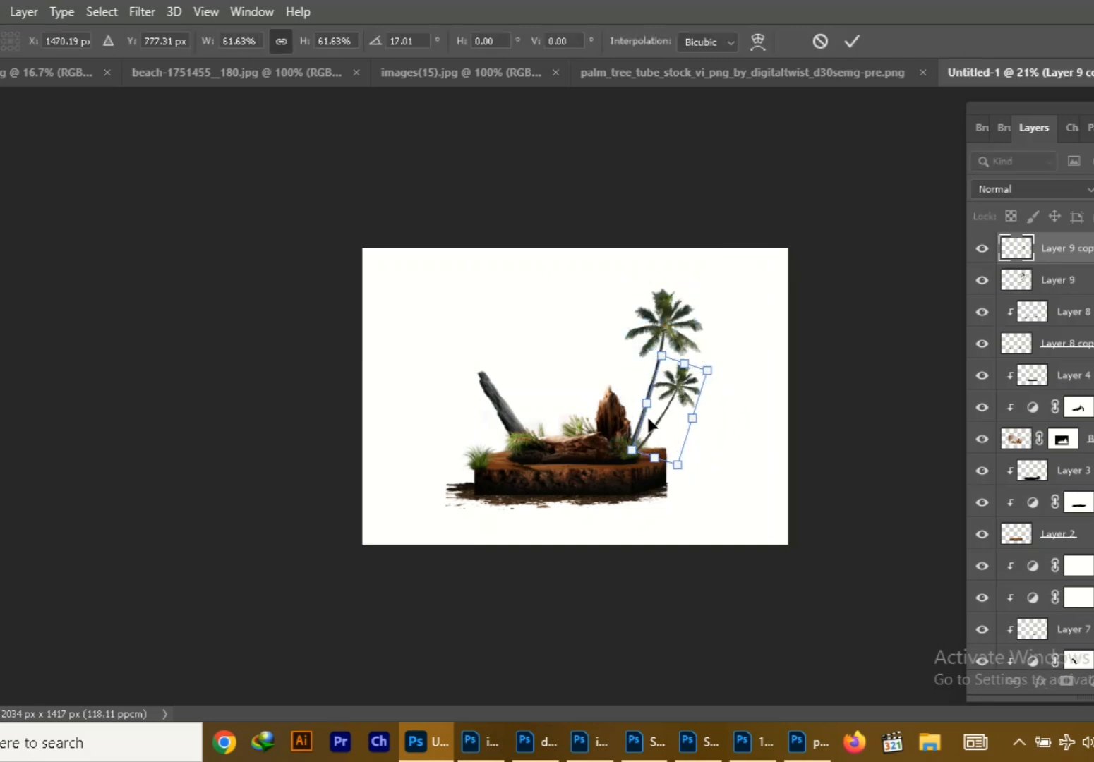
key(Return)
shift+click(1083, 280)
right_click(1083, 280)
click(918, 650)
Bring the palm frond cutout into the composition, shrink it and rotate it to fit at the base of the stone slab
click(632, 71)
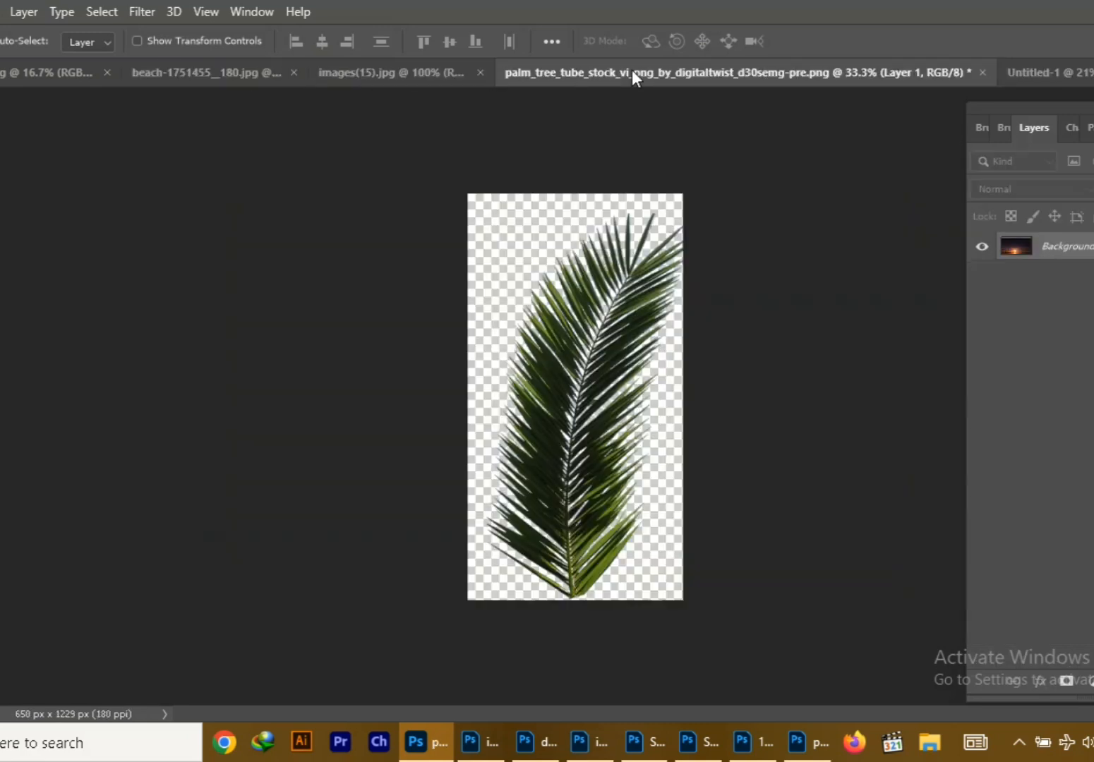
drag(632, 70, 325, 161)
drag(324, 428, 500, 400)
key(ctrl+t)
drag(615, 522, 663, 439)
drag(552, 458, 504, 474)
drag(615, 464, 527, 424)
drag(580, 429, 526, 407)
drag(490, 416, 568, 512)
drag(626, 513, 522, 450)
drag(561, 441, 571, 452)
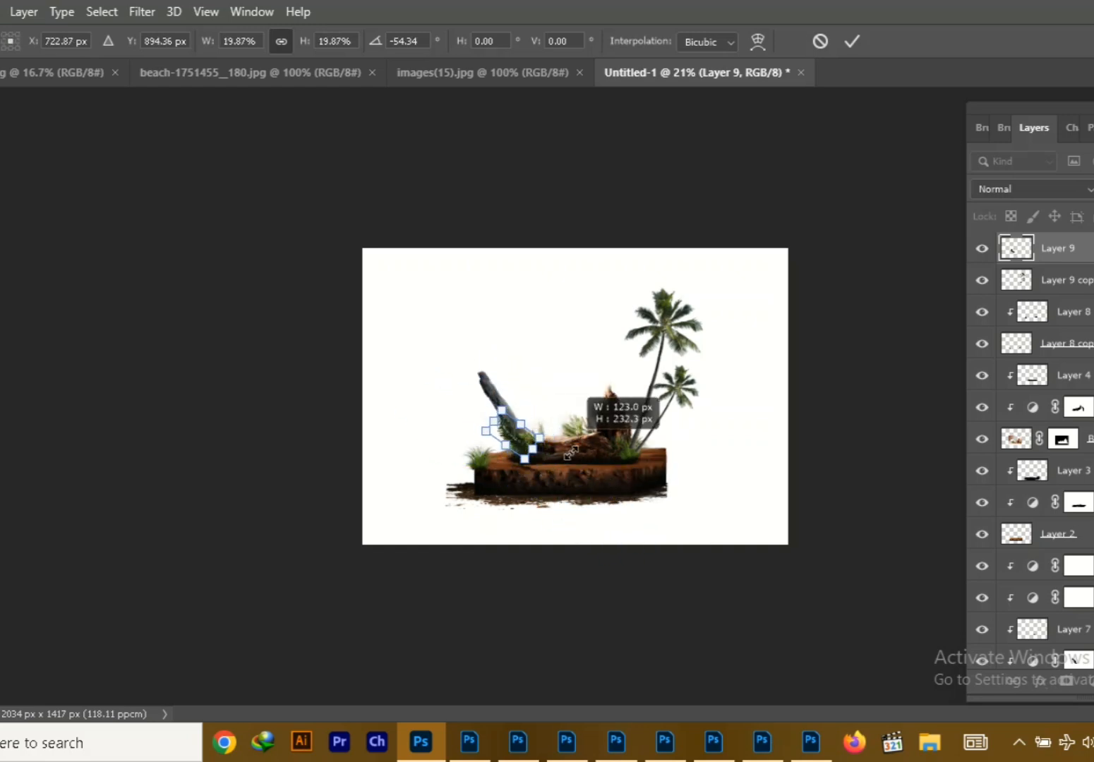
click(853, 41)
Nudge the frond into the foliage, add a layer mask and erase the frond's lower end so it blends in
drag(505, 445, 513, 453)
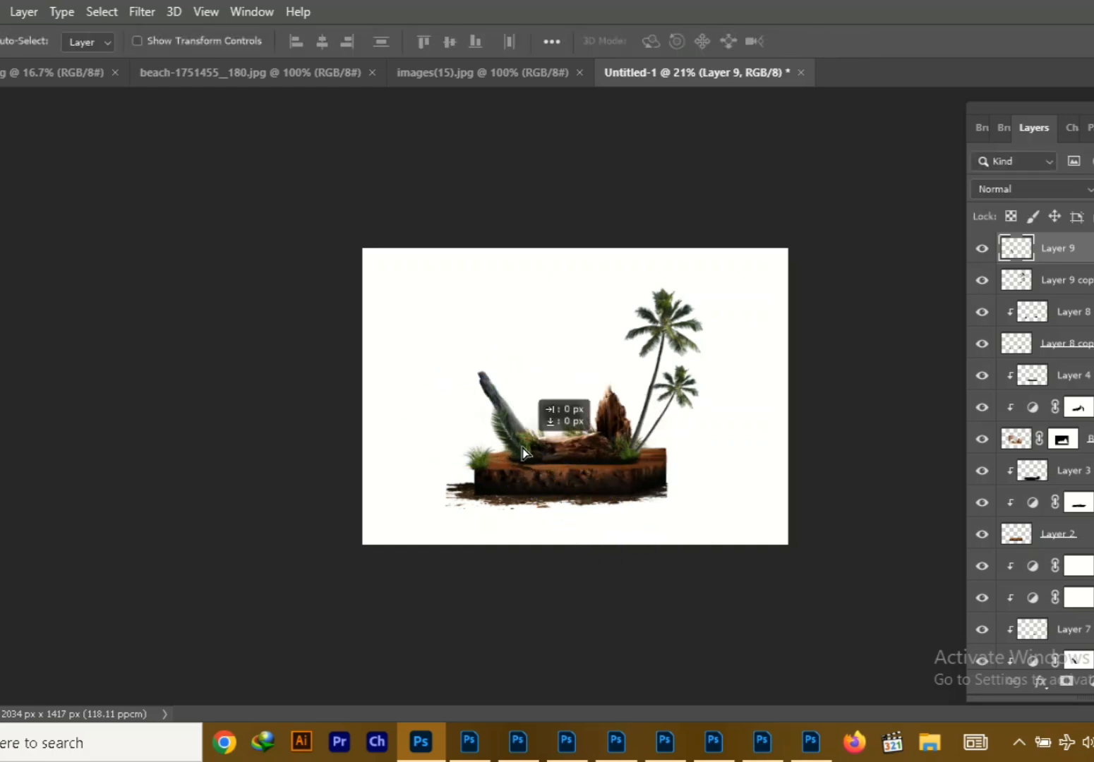
click(1067, 682)
key(e)
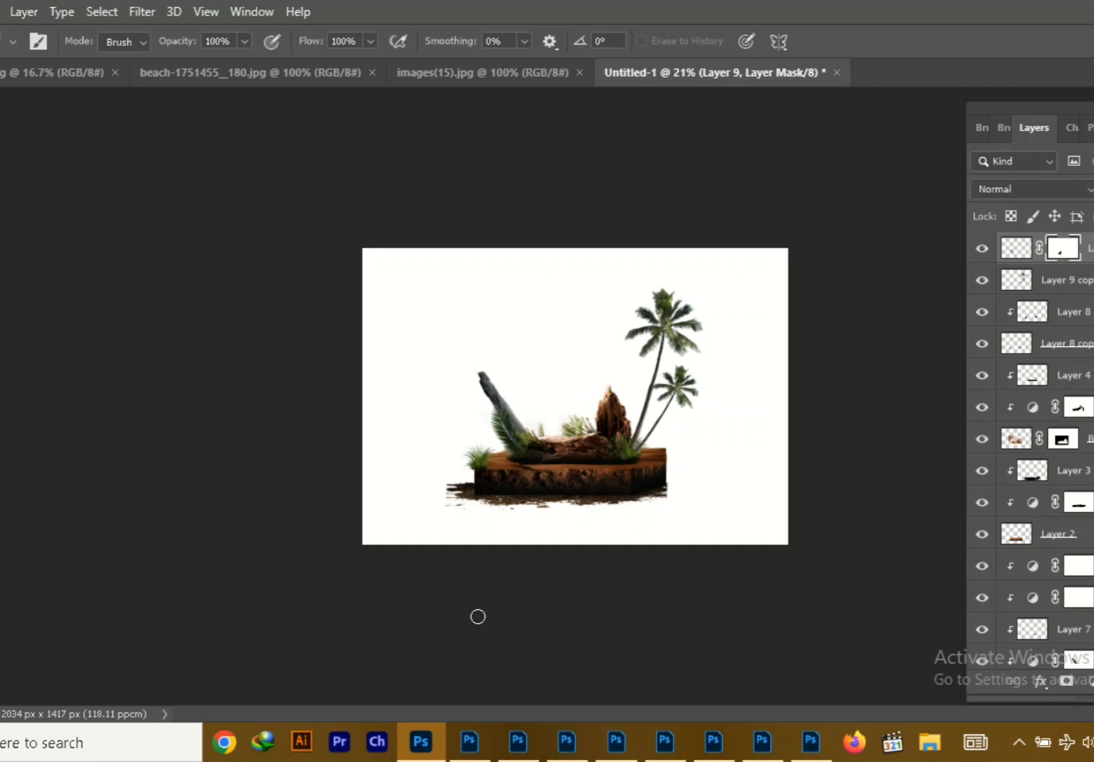
Select the potted bonsai in its photo with the Object Selection tool and cut it out onto a masked layer copy
click(483, 72)
click(42, 72)
click(1093, 249)
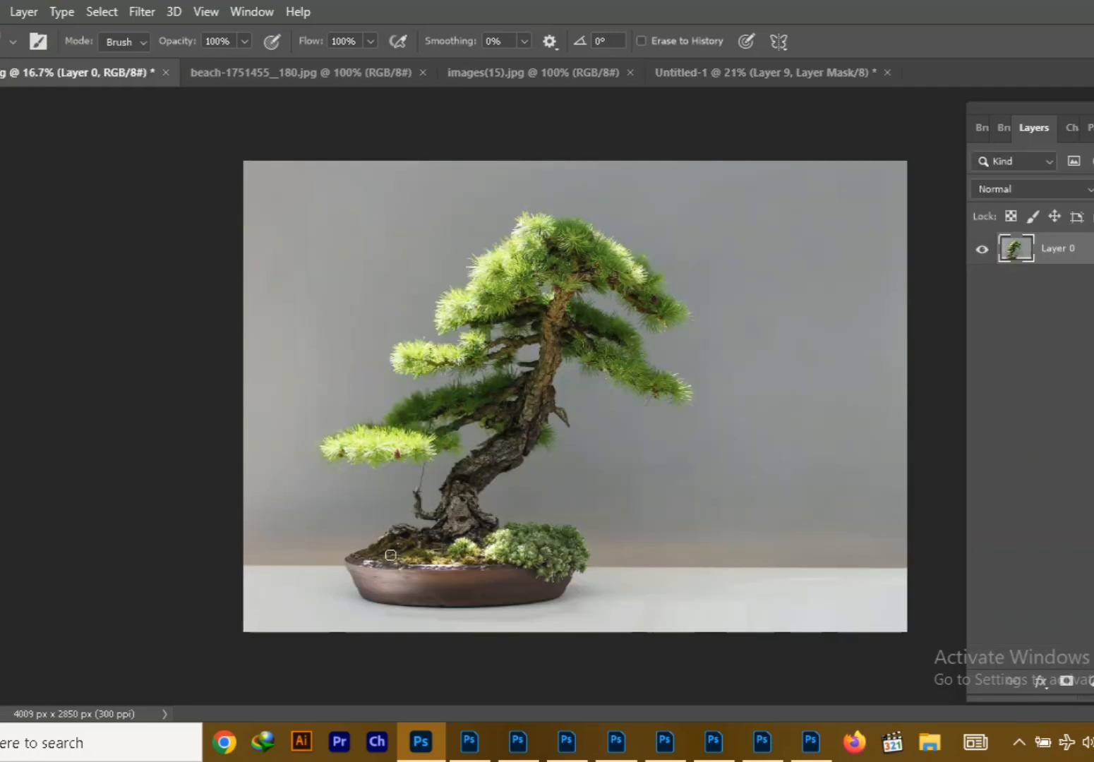
key(w)
mouse_move(276, 176)
mouse_down()
mouse_move(366, 515)
mouse_move(726, 593)
mouse_up()
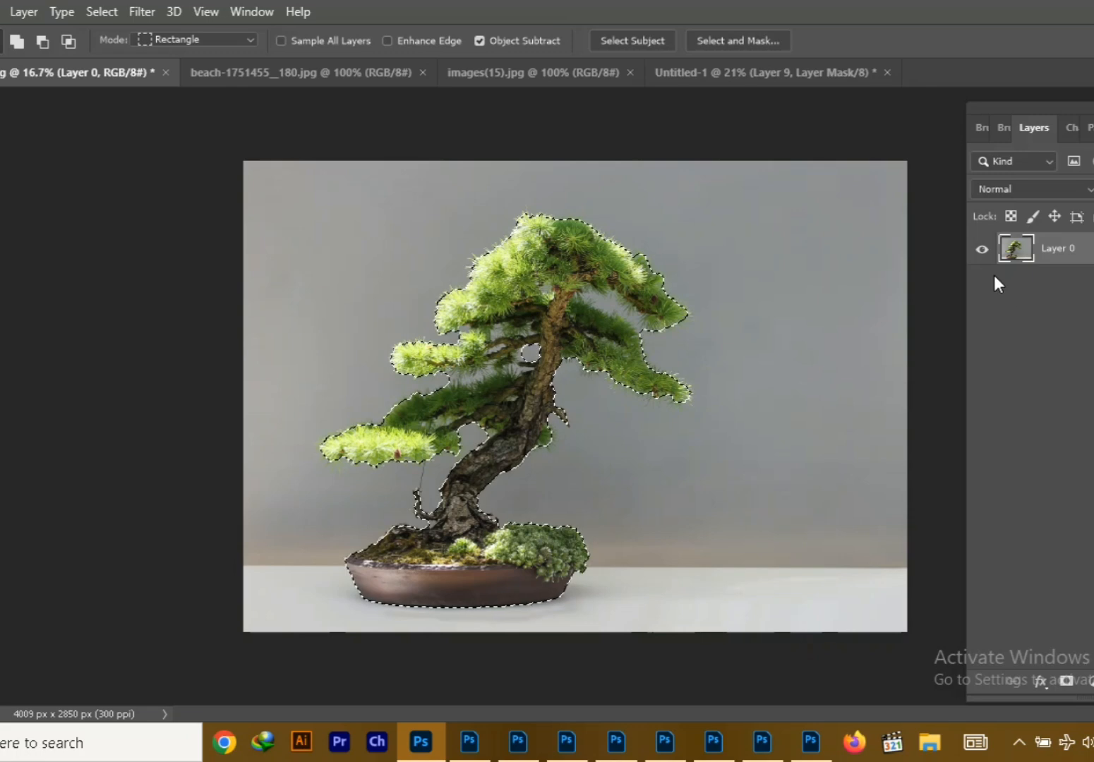
key(ctrl+alt+r)
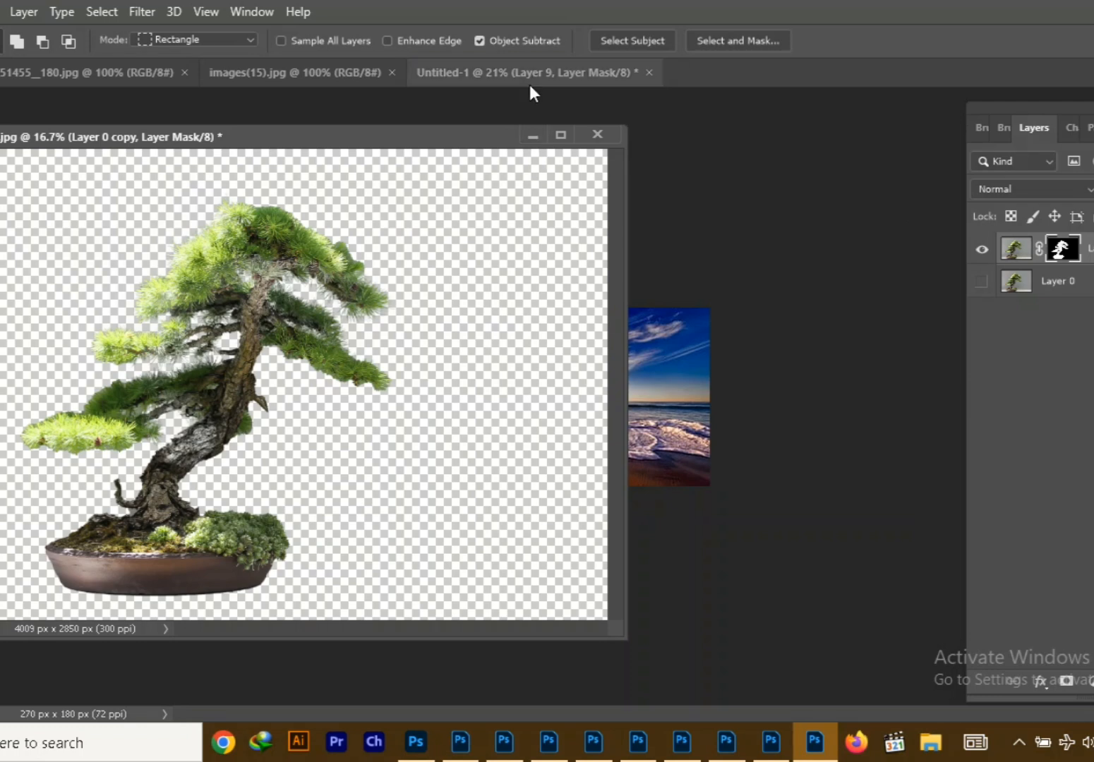
Bring the bonsai cutout into the composition and scale it to about 30% near the block's left end
click(529, 84)
key(v)
drag(247, 318, 720, 429)
click(533, 137)
drag(677, 385, 516, 347)
key(ctrl+t)
drag(174, 180, 592, 480)
drag(852, 538, 611, 339)
drag(741, 265, 574, 383)
drag(472, 513, 552, 463)
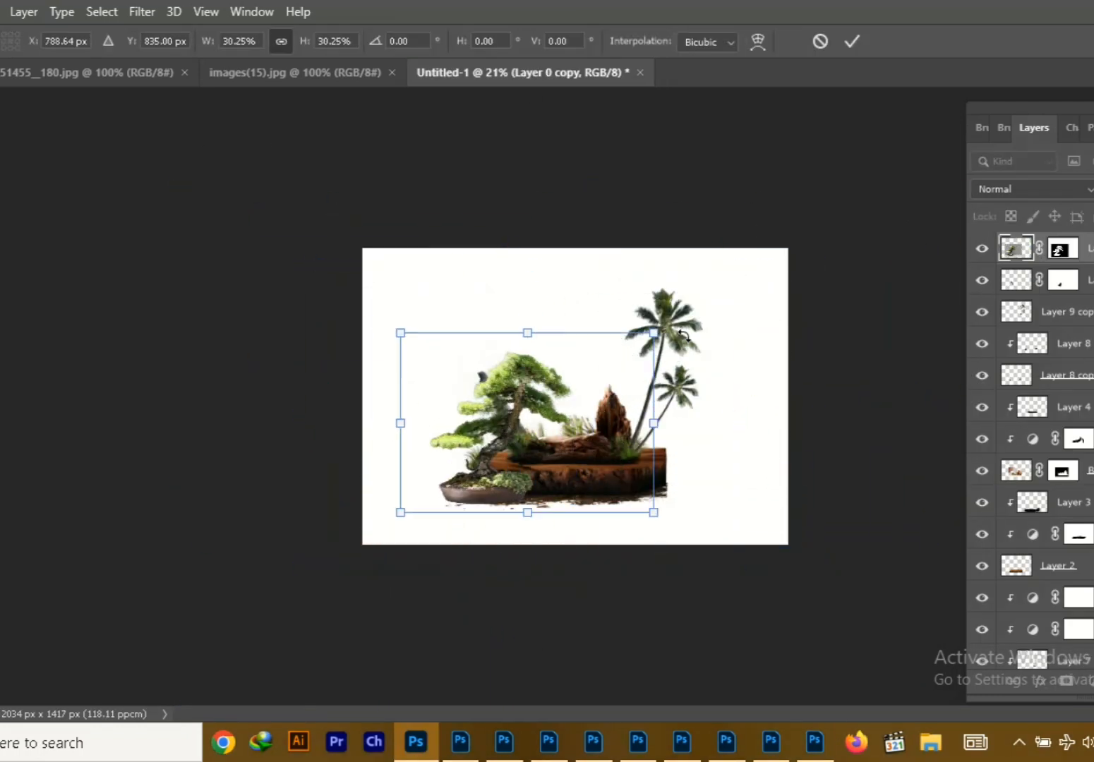
Flip the bonsai horizontally, reduce it further and position it over the block's left corner
drag(654, 333, 632, 347)
drag(632, 430, 217, 429)
drag(356, 459, 587, 423)
drag(516, 452, 495, 446)
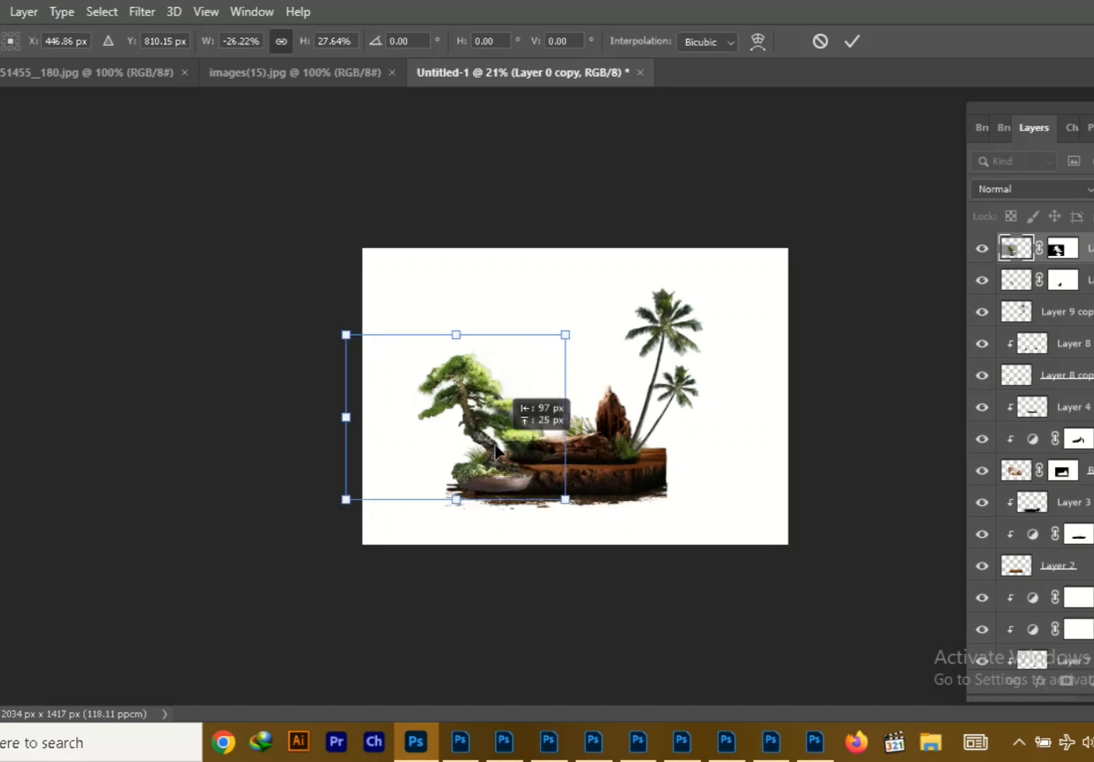
drag(565, 335, 551, 327)
mouse_move(502, 473)
mouse_down()
mouse_move(494, 489)
mouse_move(507, 488)
mouse_up()
click(852, 42)
Try erasing the bonsai's pot and shifting the tree outward, and delete the bonsai layer
key(e)
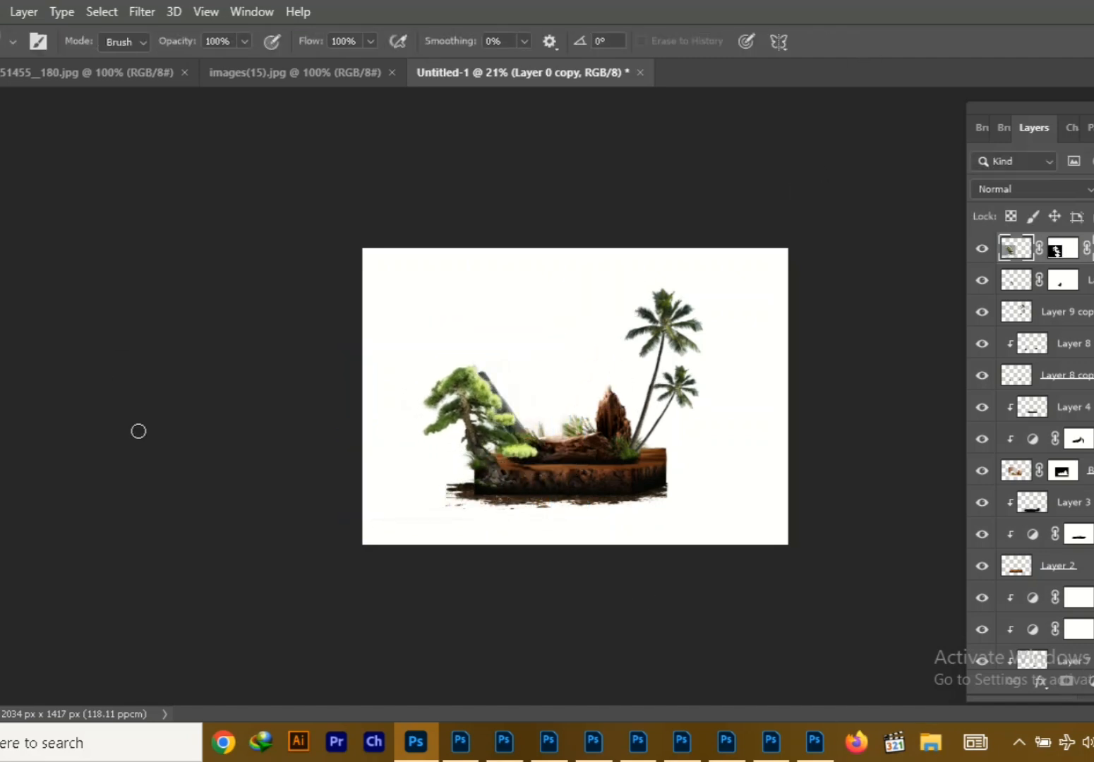
key(v)
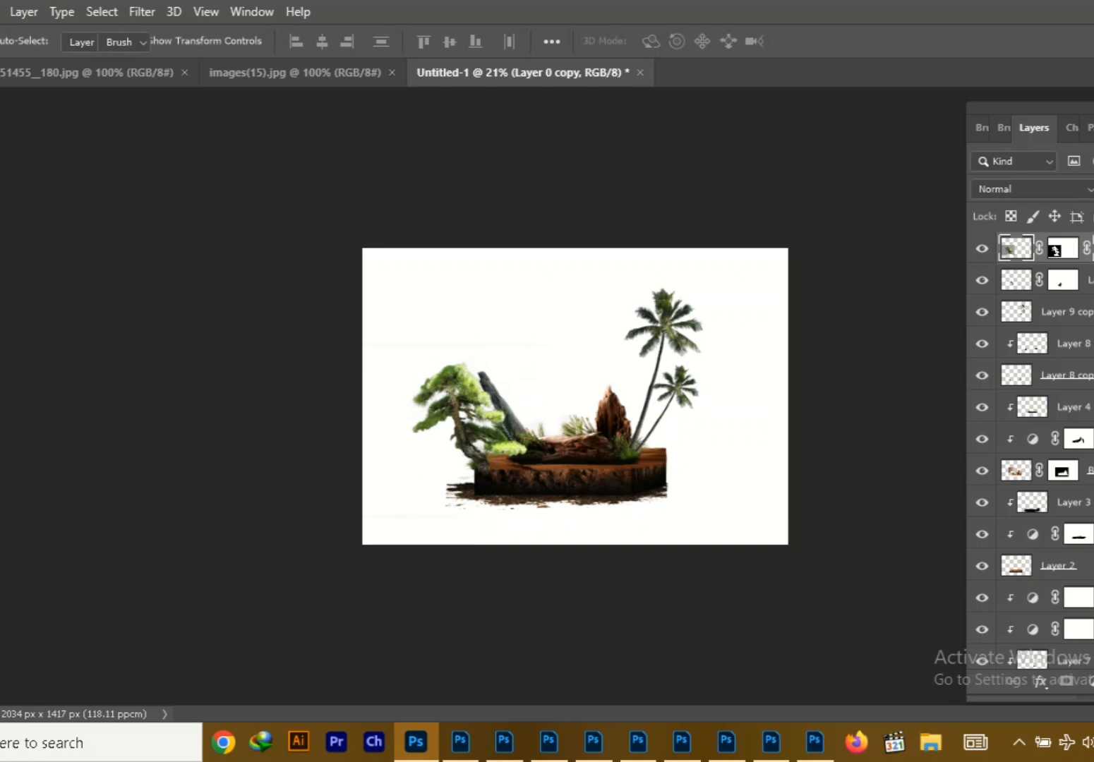
key(e)
key(v)
key(Delete)
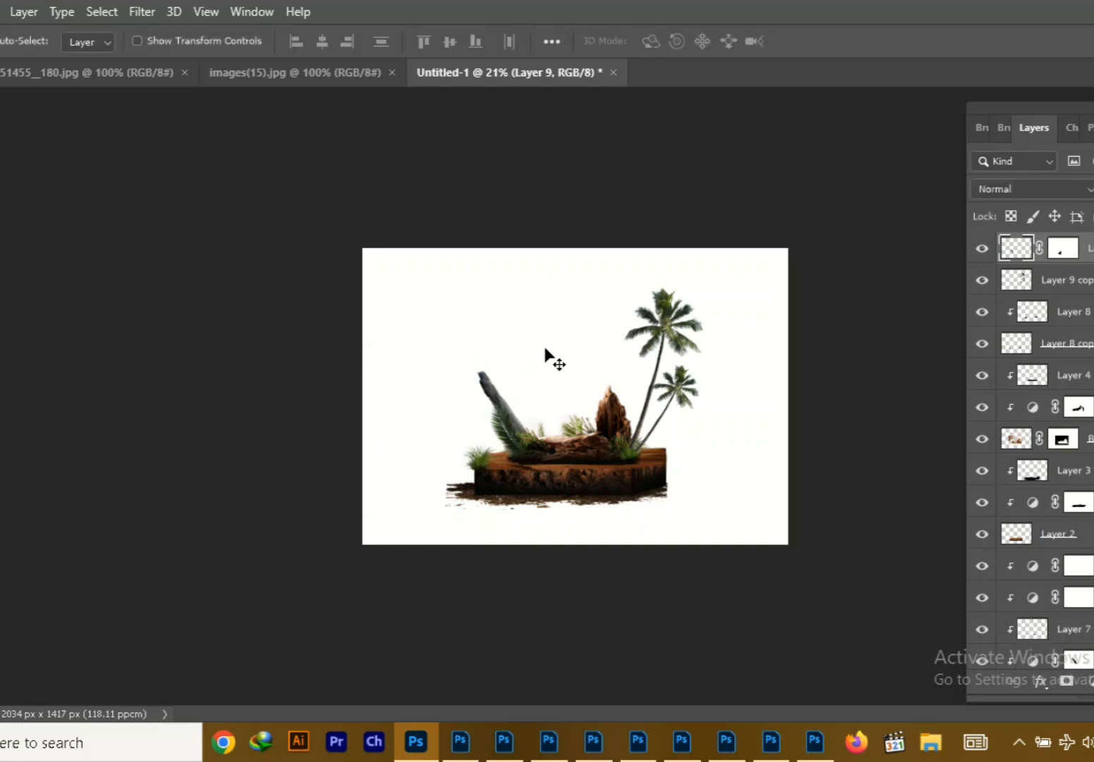
Retouch the mask of the driftwood's Brightness/Contrast adjustment with the Eraser to lighten the upright wood
click(1078, 407)
key(e)
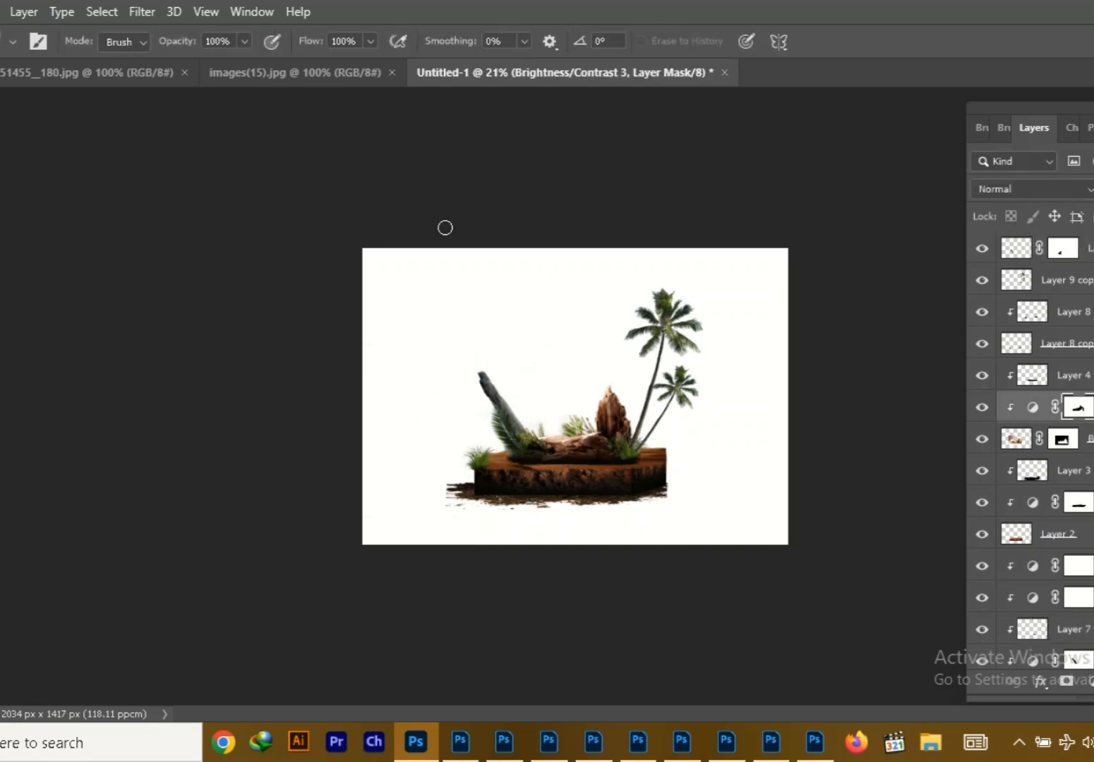
Open png-transparent-sauvage-dior-thumbnail.png from the Photos folder, show its properties and close it again
click(272, 73)
key(ctrl+o)
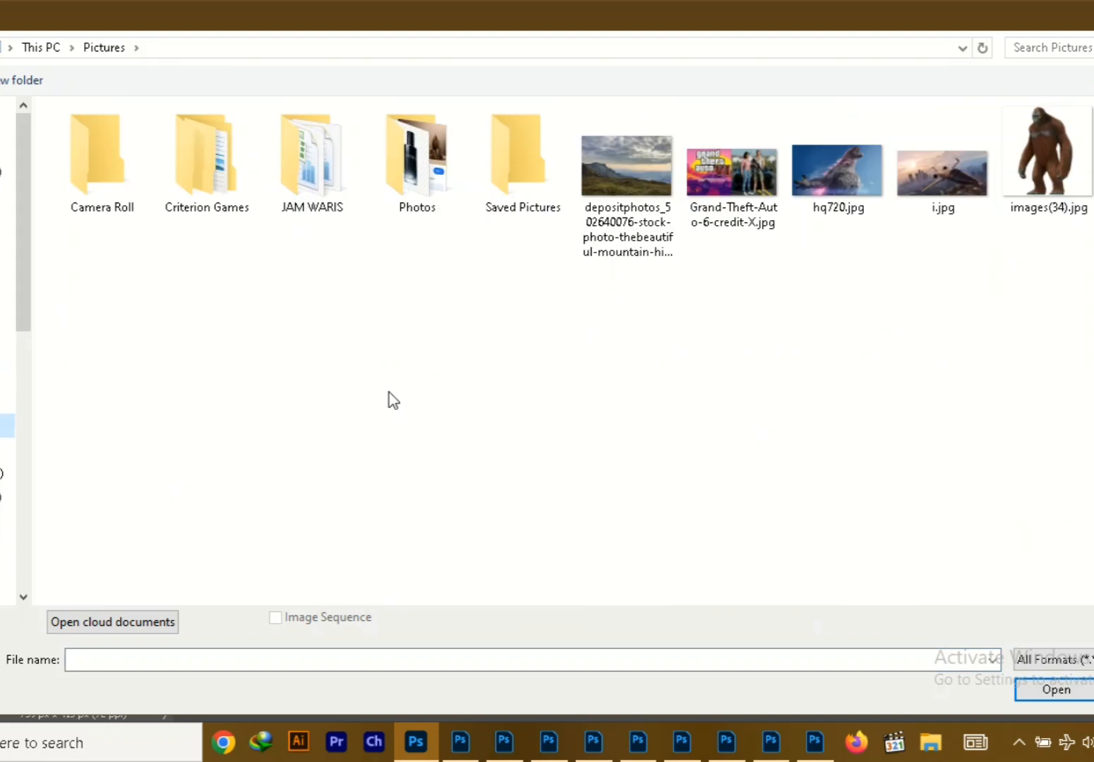
double_click(415, 172)
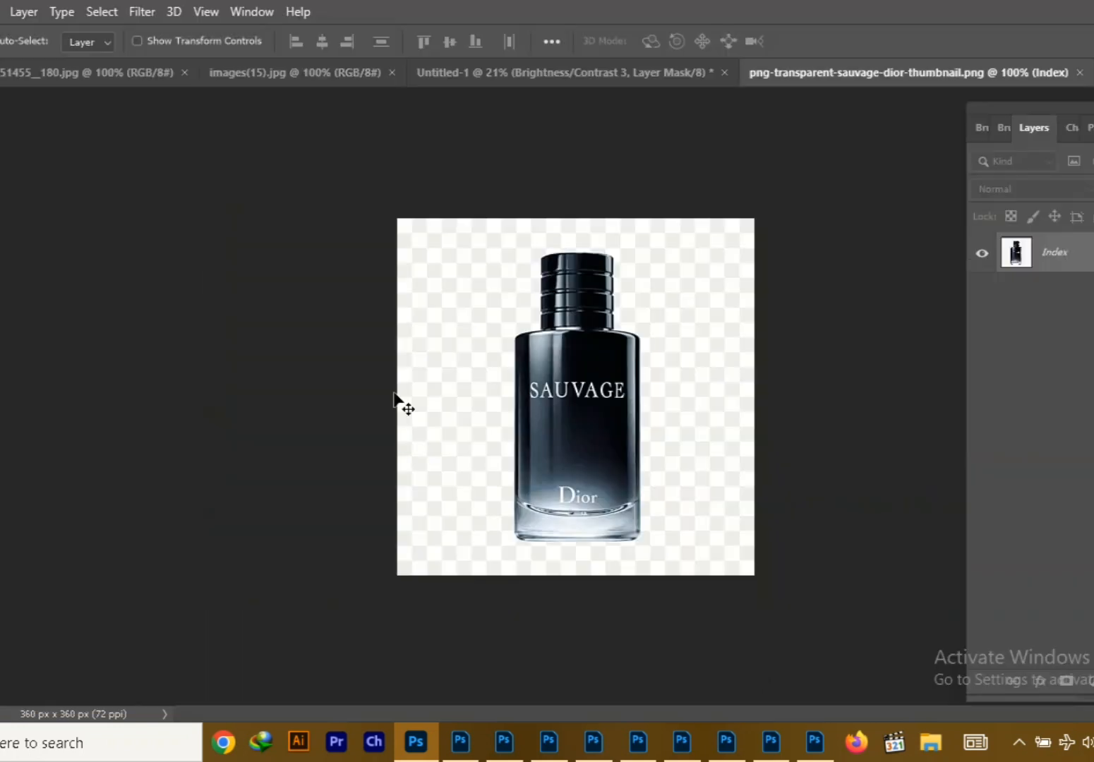
click(251, 12)
click(314, 655)
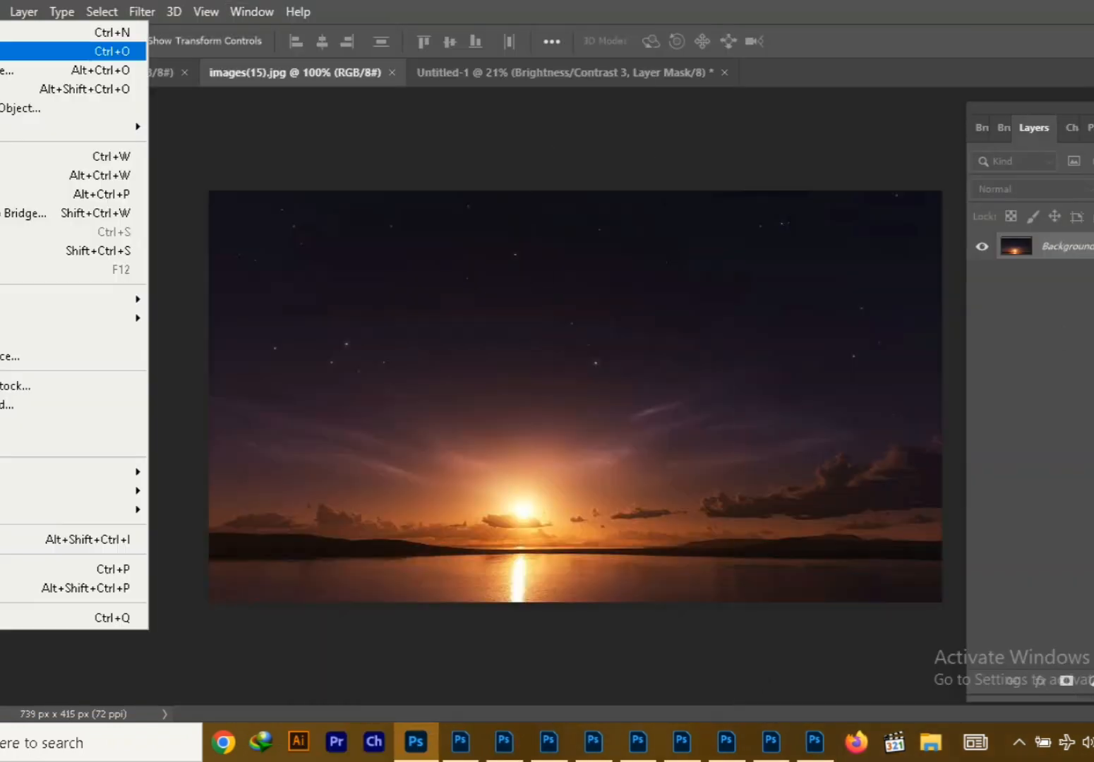
click(28, 52)
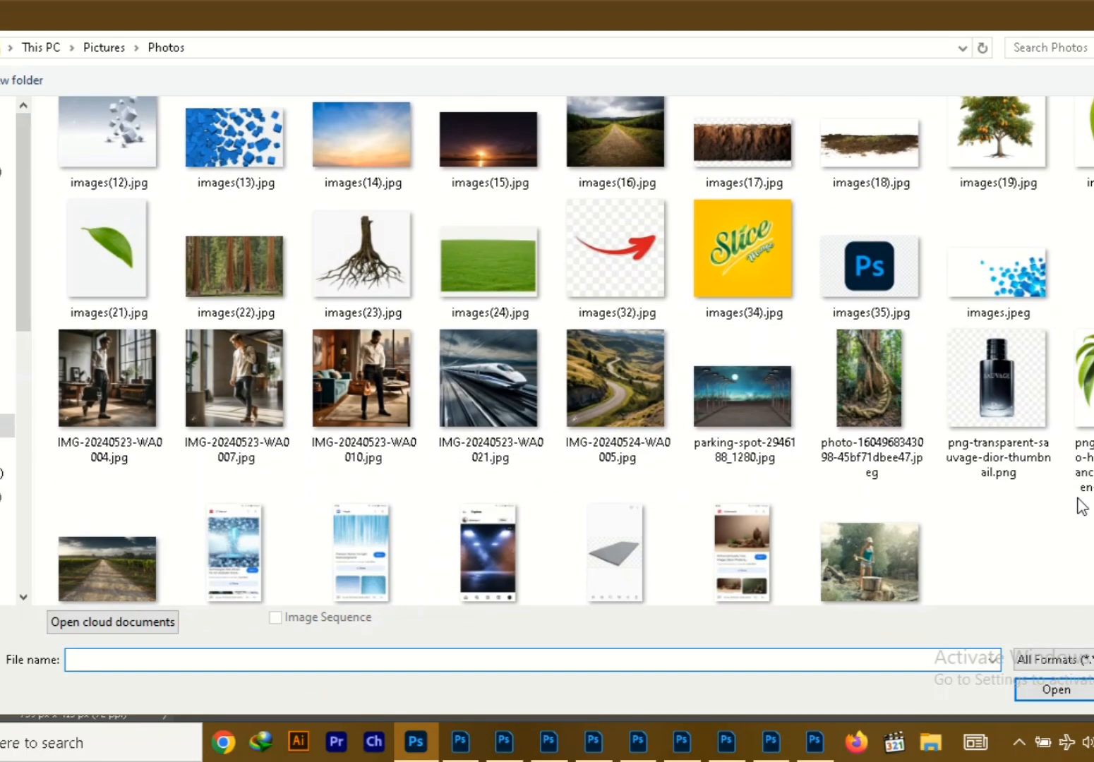
Edit the Sauvage bottle PNG in Paint and save it as png-transparent-sauvage-dior-thumbnail.jpg
right_click(992, 390)
mouse_move(769, 369)
click(501, 452)
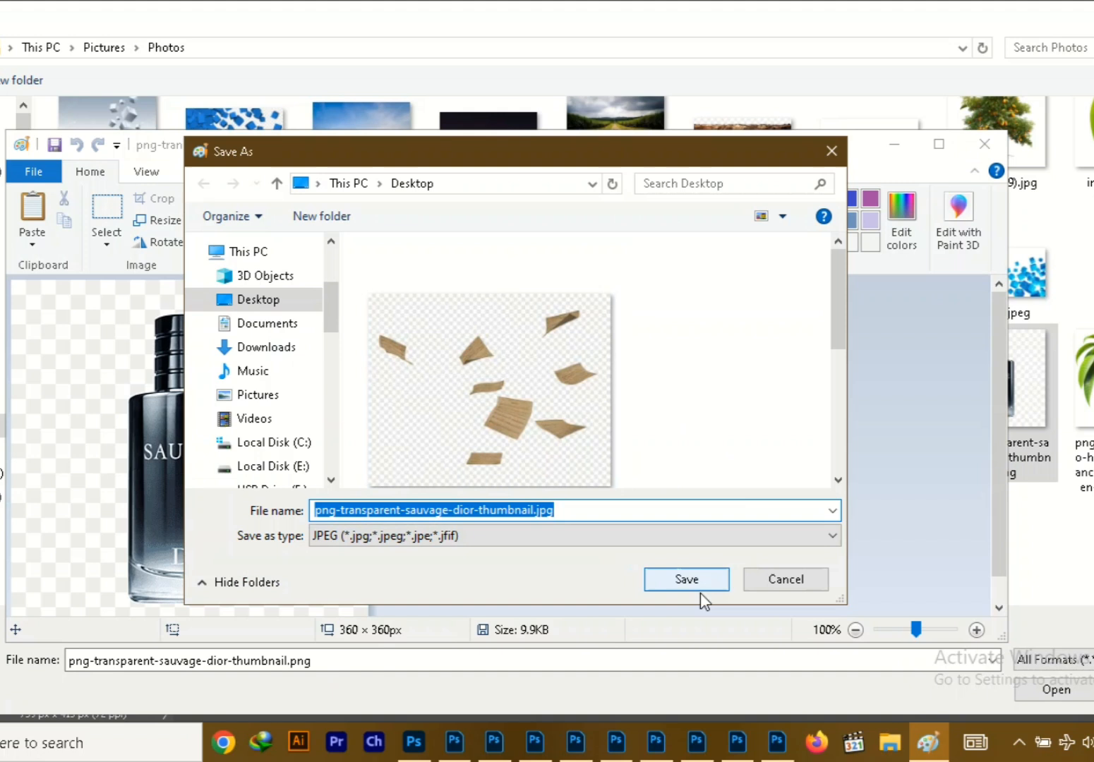
click(699, 590)
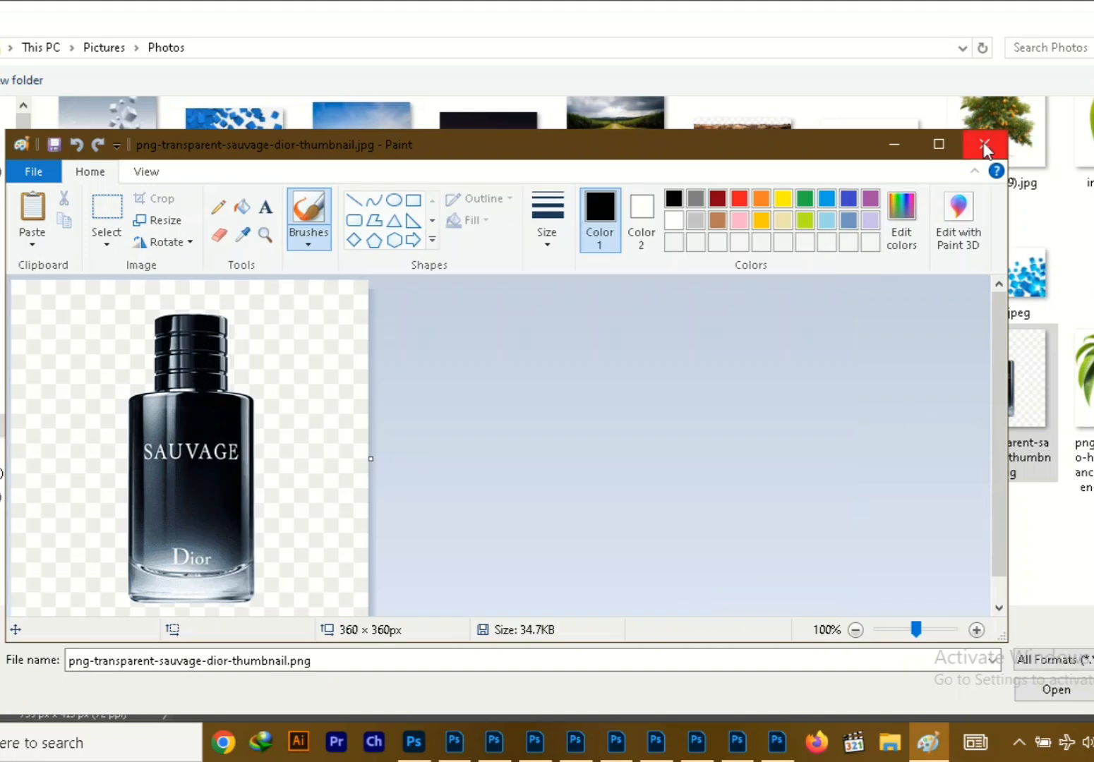
click(987, 143)
Open the bottle's JPG version in Photoshop and remove its background
click(251, 11)
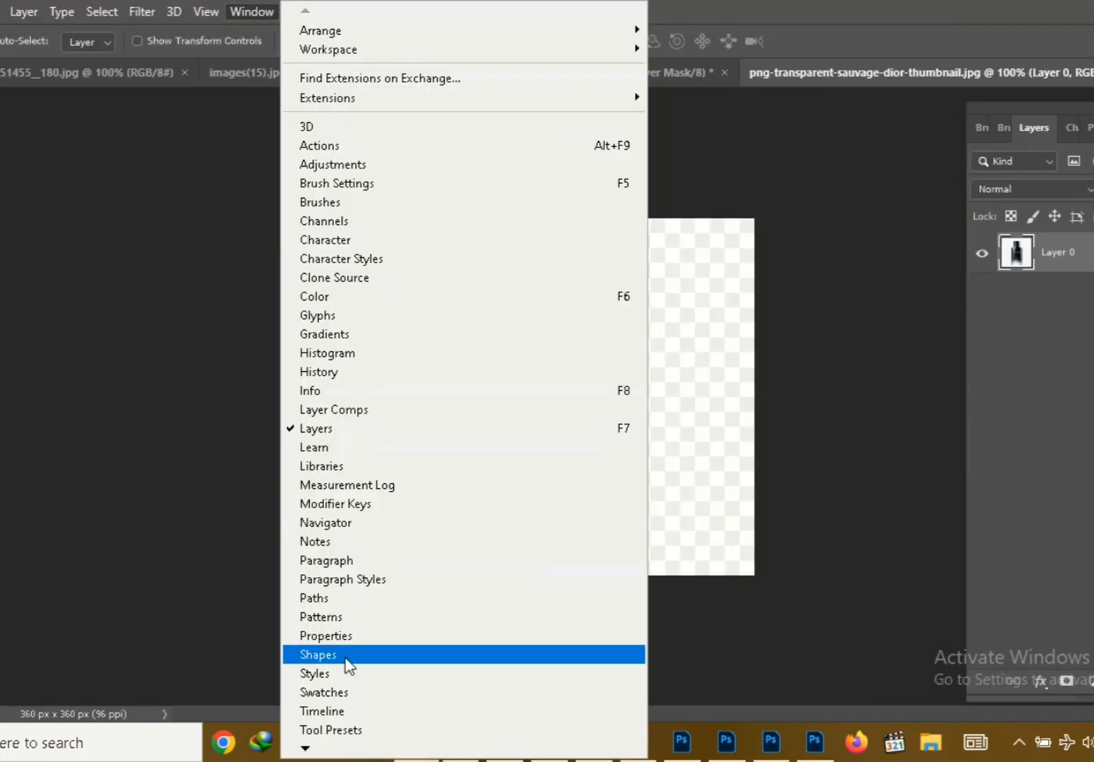
click(331, 636)
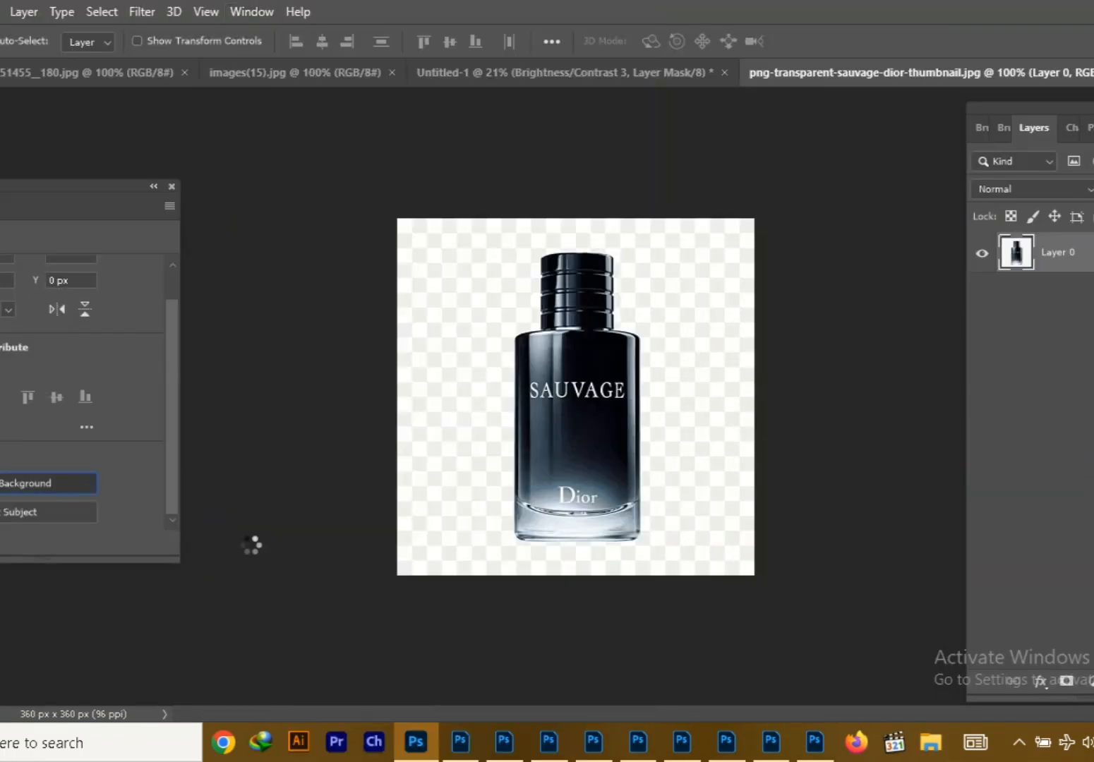
click(86, 481)
Add the cut-out bottle to the composition as the top layer, enlarge it and stand it upright on the driftwood
drag(911, 72, 200, 213)
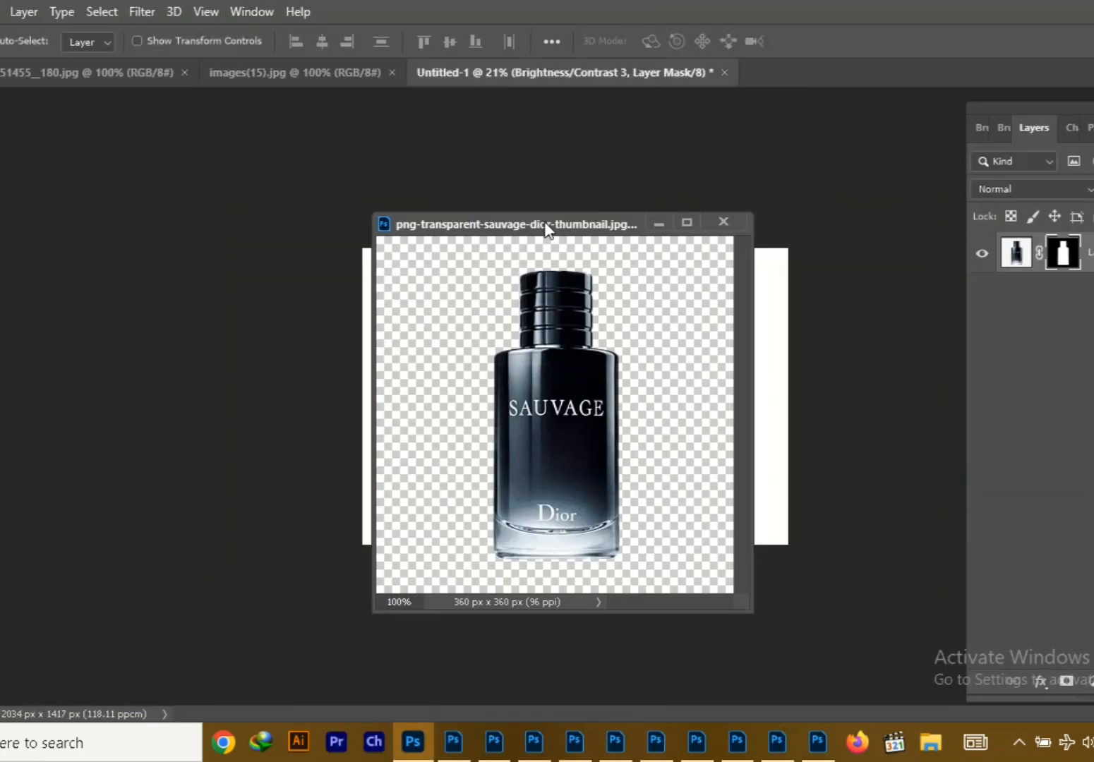
click(563, 427)
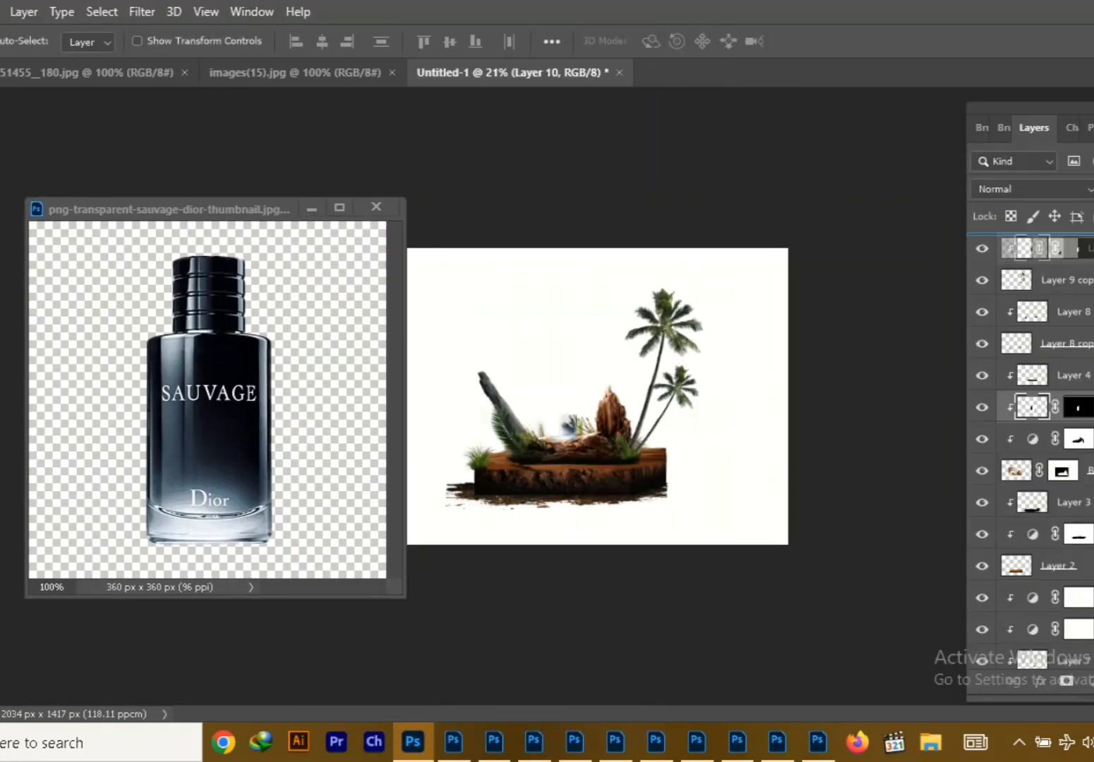
drag(1087, 248, 1087, 241)
click(312, 208)
key(ctrl+t)
drag(602, 371, 567, 384)
drag(645, 305, 682, 334)
click(852, 41)
Scale down the pair of palm trees so they stand lower beside the bottle
click(663, 332)
key(ctrl+t)
key(Return)
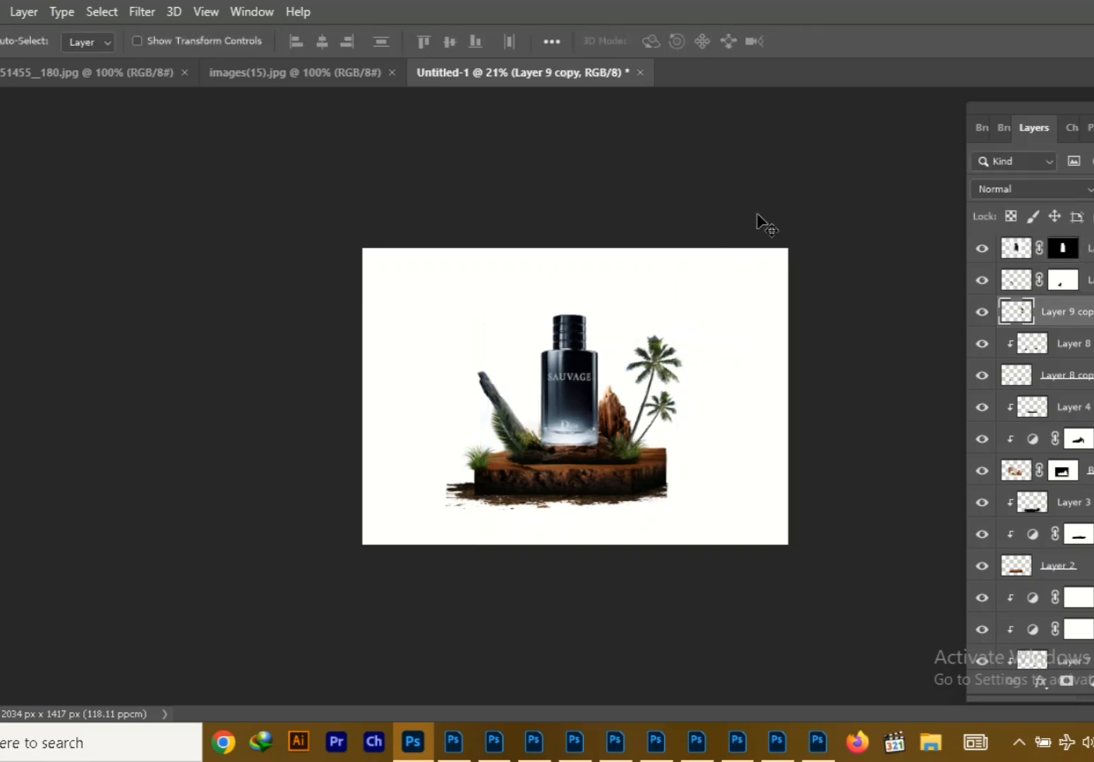
Scale the bottle to about 93% width and 94% height and set it lower, between the slab and the upright wood
key(ctrl+0)
drag(569, 460, 564, 446)
key(ctrl+t)
drag(716, 194, 659, 275)
drag(552, 425, 585, 421)
drag(681, 257, 728, 208)
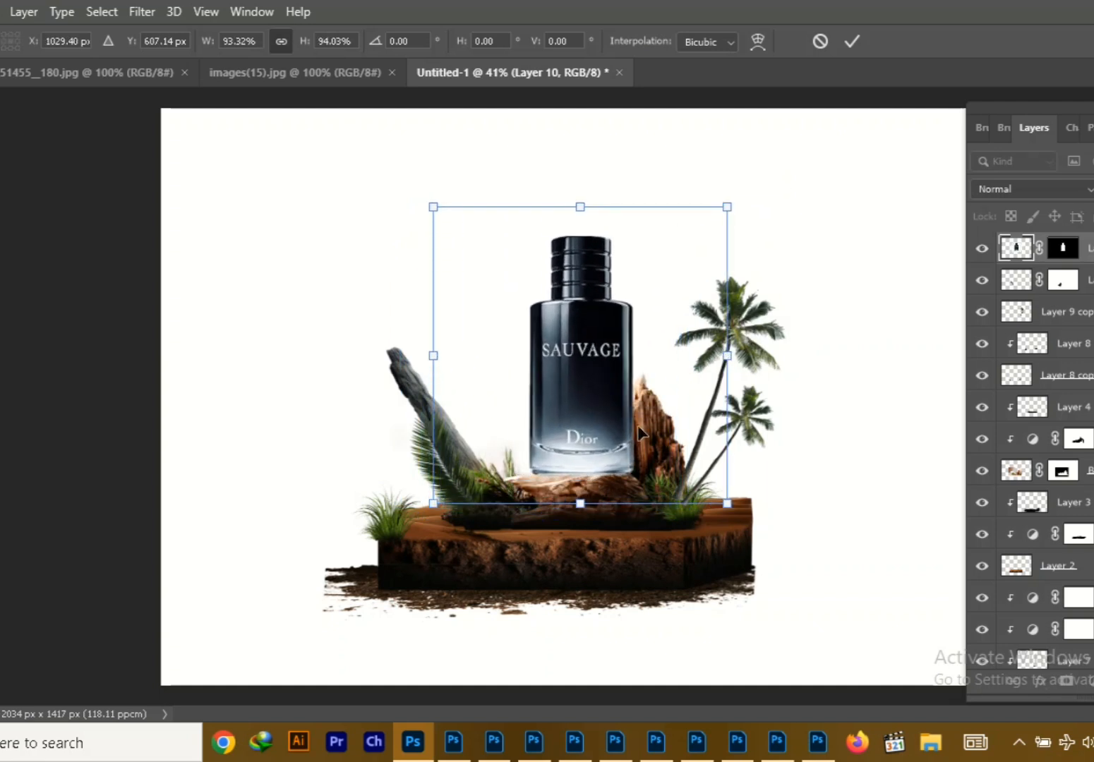
drag(597, 404, 555, 429)
click(852, 42)
Grade the bottle in Camera Raw with exposure +1.05, contrast +21, highlights +16, shadows +7, blacks +13 and raised texture, clarity and dehaze
click(142, 12)
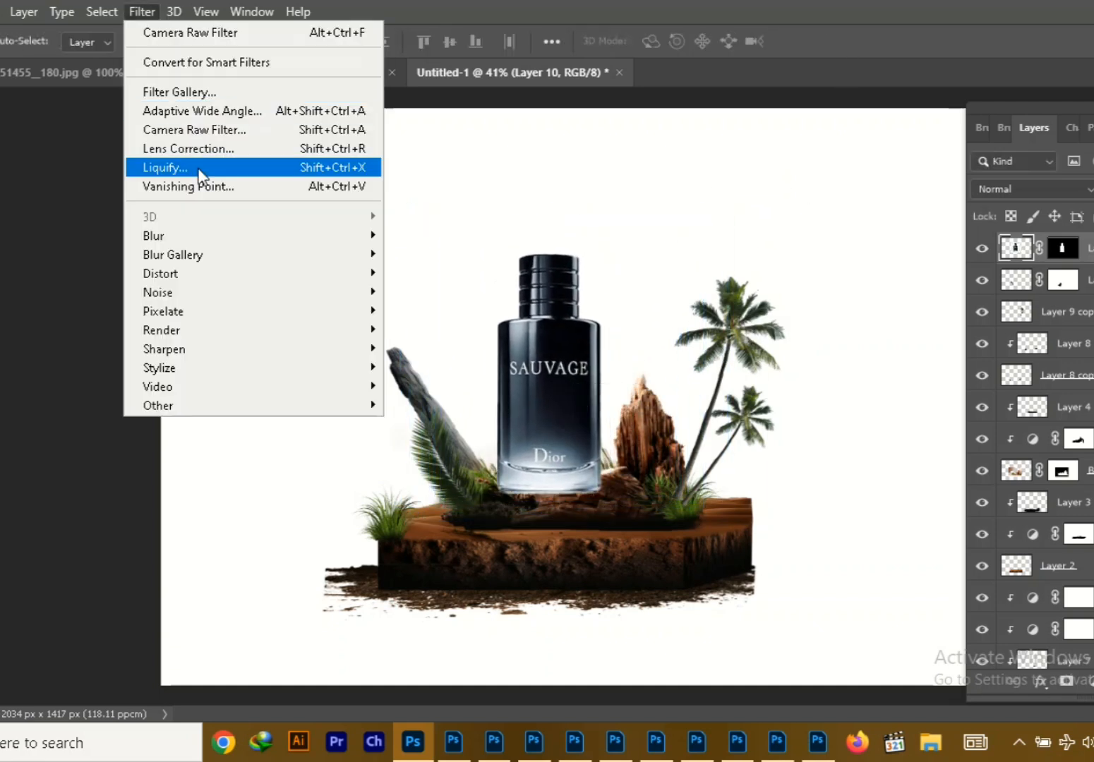
click(201, 170)
drag(943, 385, 966, 385)
drag(943, 474, 951, 474)
drag(944, 535, 958, 536)
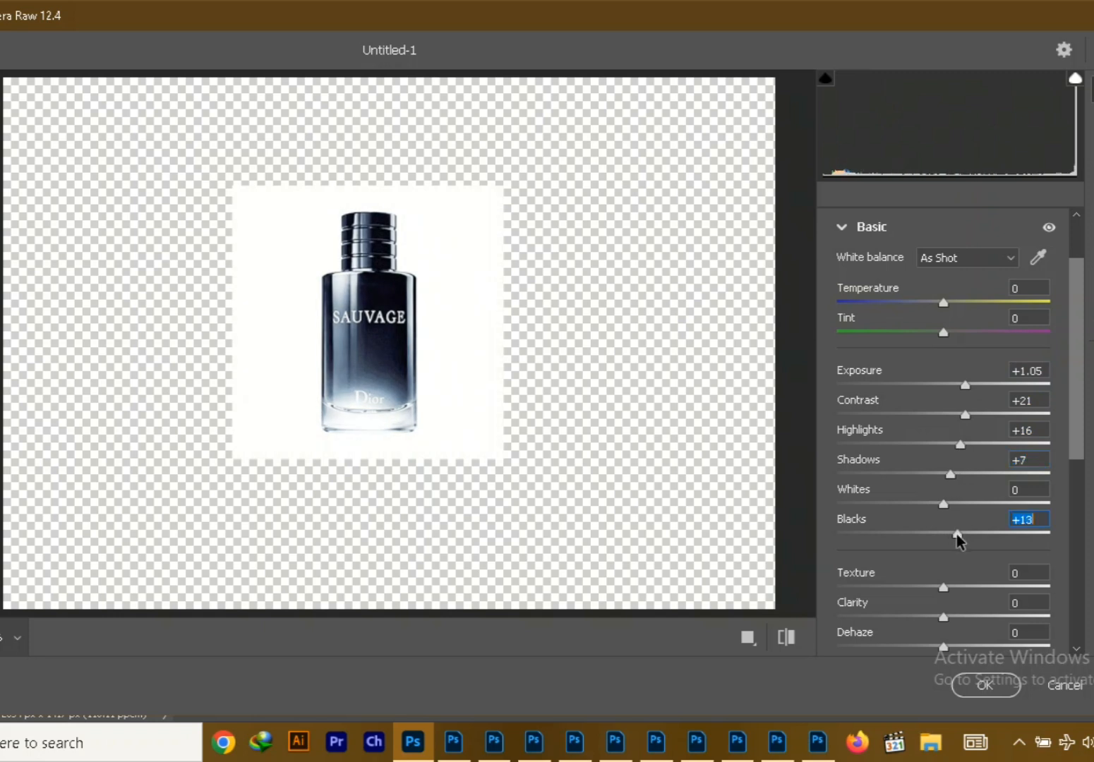
drag(943, 587, 960, 588)
drag(944, 617, 958, 619)
drag(944, 647, 960, 647)
drag(1072, 456, 1073, 564)
drag(960, 406, 992, 417)
click(986, 686)
Clip a Brightness/Contrast adjustment to the bottle with lower brightness and higher contrast, and erase its mask along the bottle's edges
click(1091, 684)
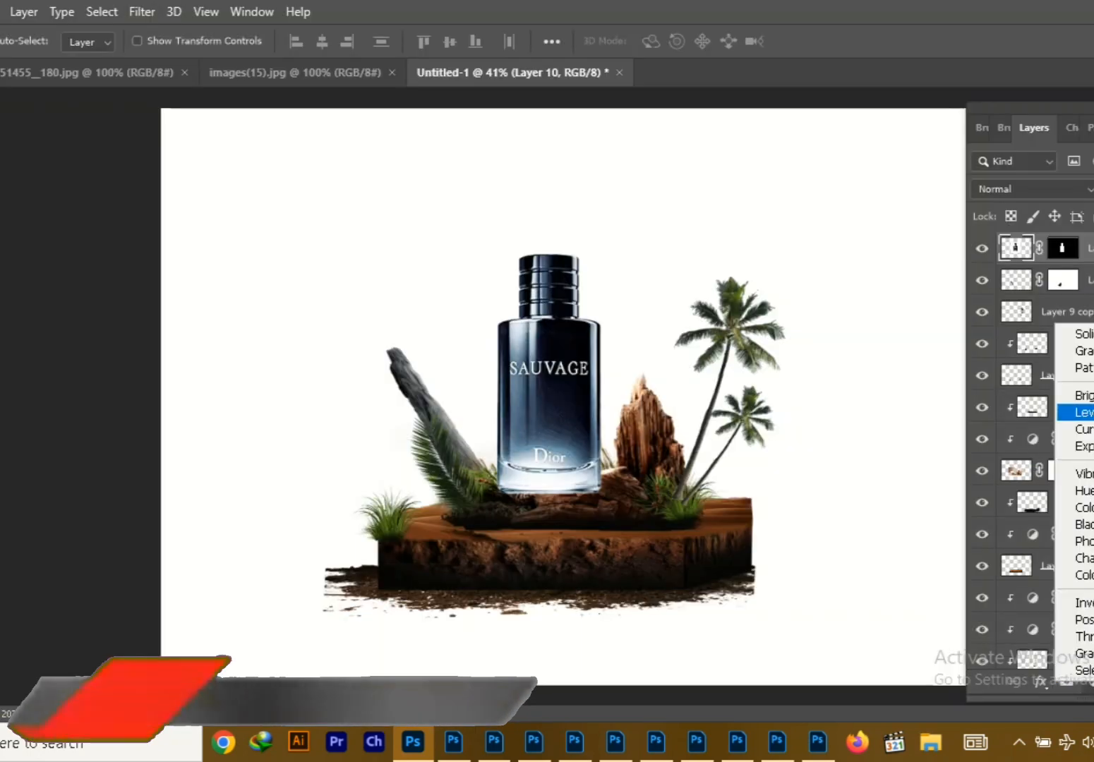
click(1087, 394)
click(29, 542)
drag(34, 365, 120, 365)
drag(32, 326, 0, 326)
key(e)
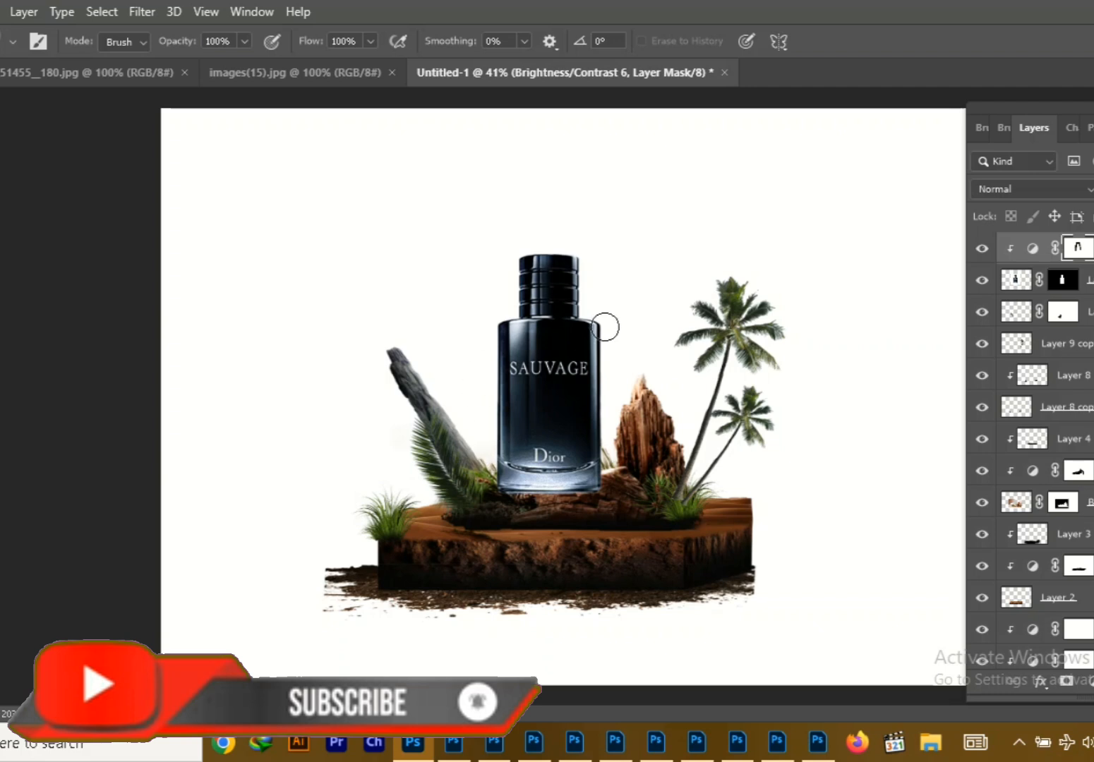
ctrl+click(593, 367)
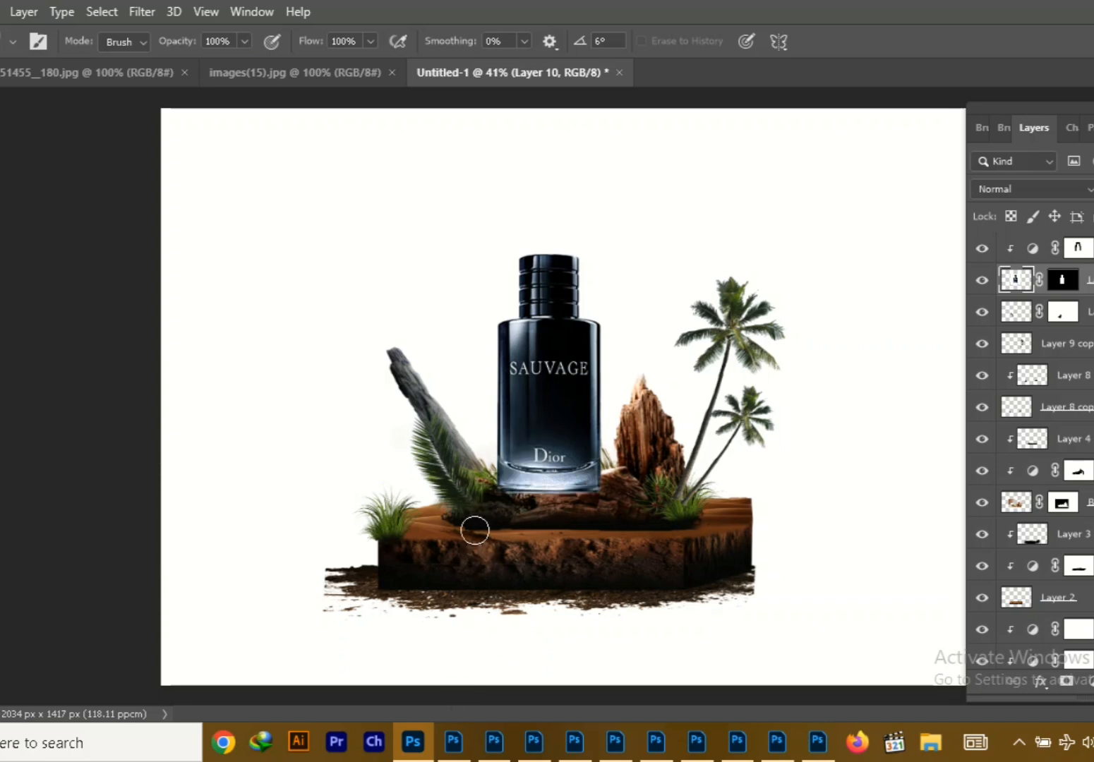
Undo a move of the bottle alone and shift it with its adjustment layer about 20 px left and 34 px up
key(v)
mouse_move(563, 424)
mouse_down()
mouse_move(543, 429)
mouse_move(554, 426)
mouse_up()
key(ctrl+z)
shift+click(566, 434)
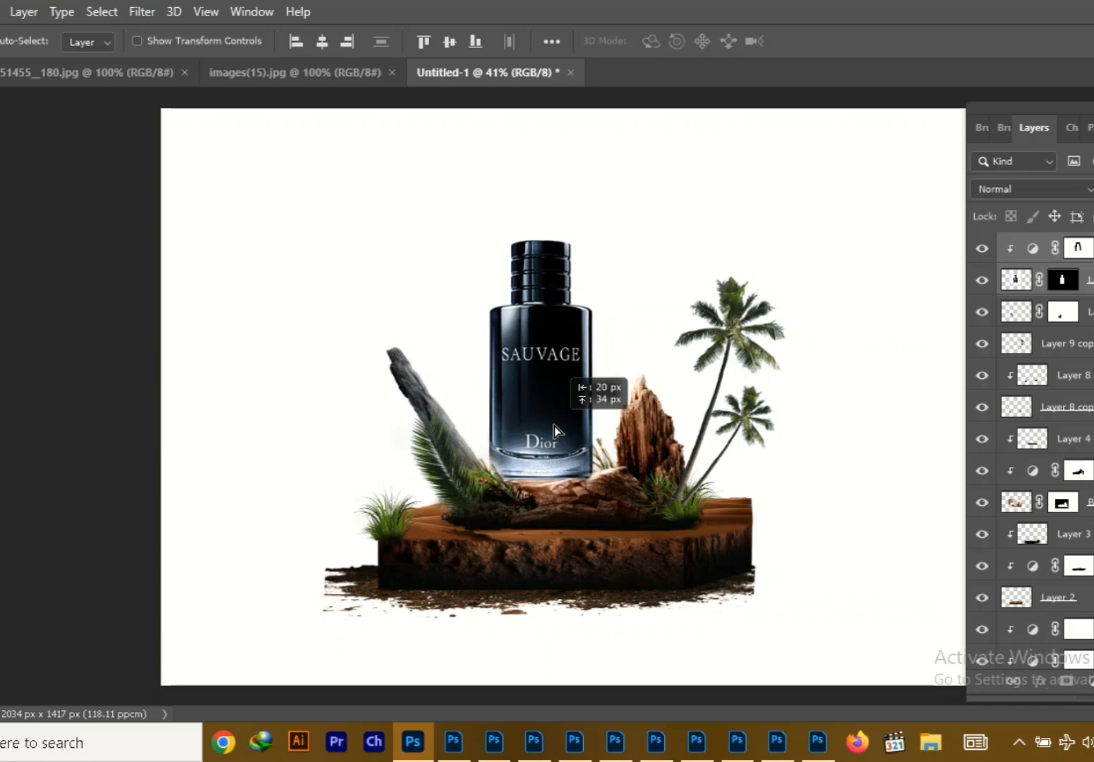
Shift the bottle slightly lower onto the slab and merge it with its clipped Brightness/Contrast layer
click(409, 384)
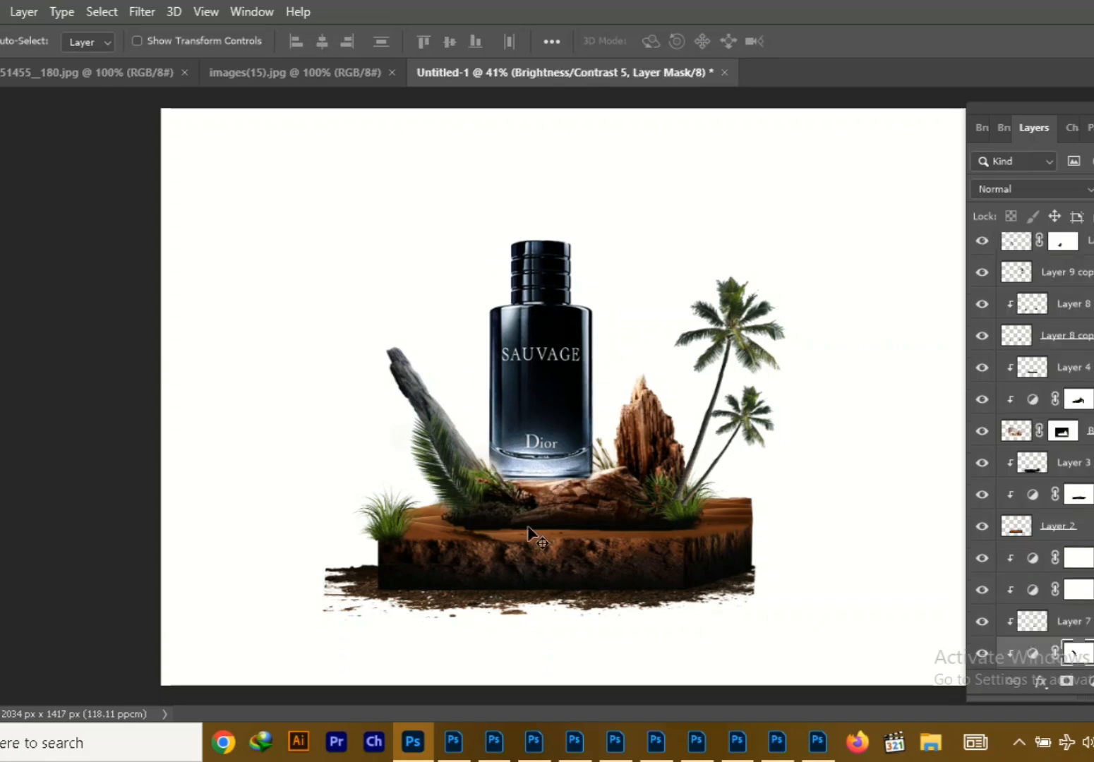
drag(547, 415, 538, 436)
click(542, 386)
click(1087, 249)
ctrl+click(1089, 281)
right_click(1089, 280)
click(889, 586)
Add a new layer above the bottle and paint one large soft black dab beside the scene
key(ctrl+alt+shift+n)
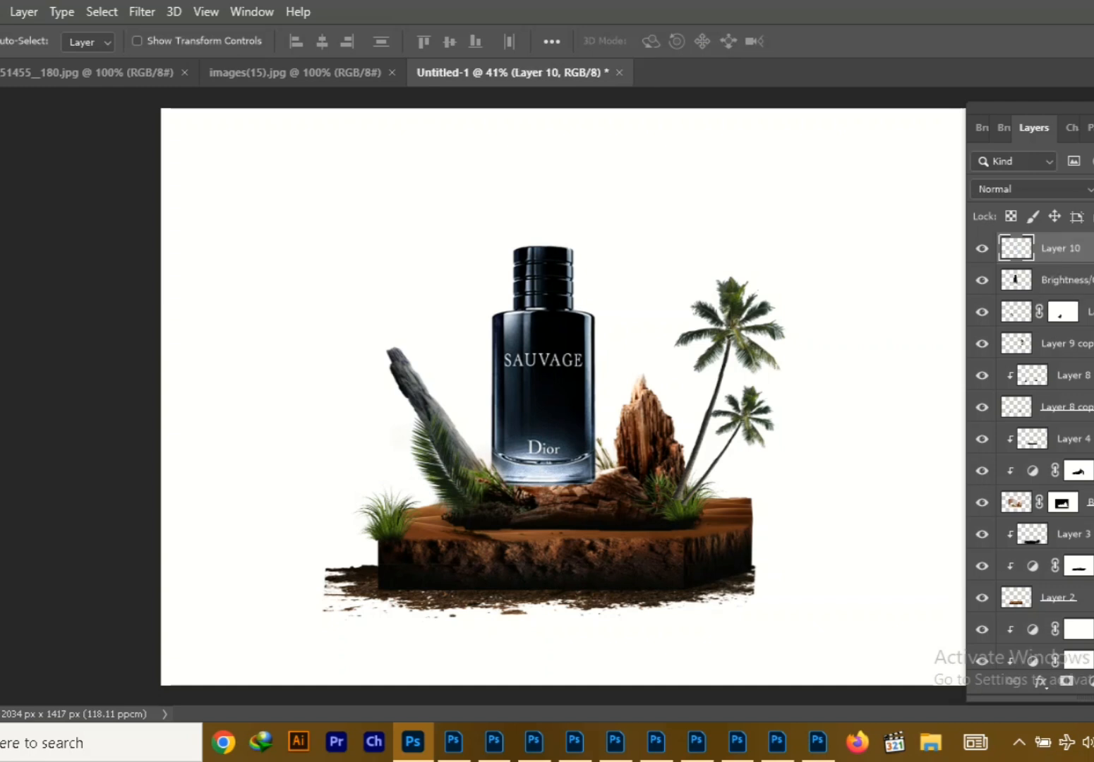
key(b)
key(])
key(])
key(])
key(])
key(])
key(])
click(245, 476)
Flatten and widen the black dab into a contact shadow at the bottle's base and place its layer beneath the bottle
key(ctrl+t)
drag(310, 476, 448, 477)
drag(315, 343, 328, 570)
drag(345, 594, 567, 492)
drag(671, 488, 777, 487)
drag(739, 487, 704, 487)
key(Return)
drag(1059, 282, 1055, 251)
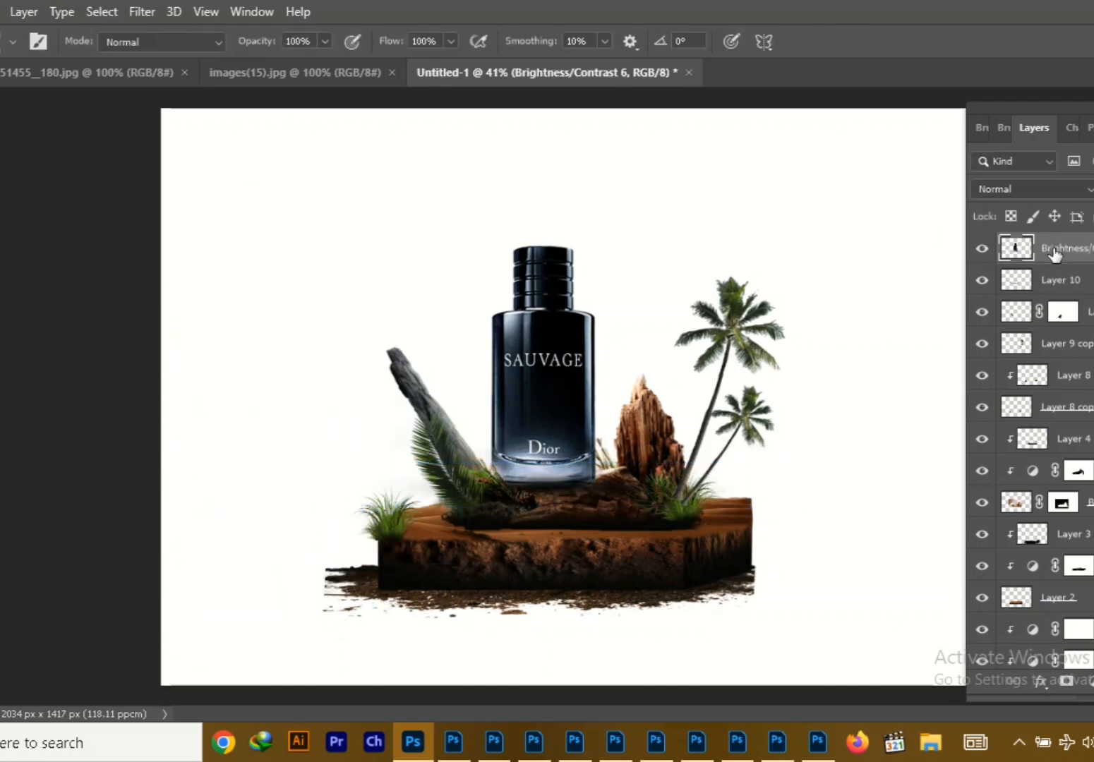
Scale the bottle's contact shadow to about 122% and duplicate its layer
click(1073, 288)
key(ctrl+t)
drag(747, 488, 782, 482)
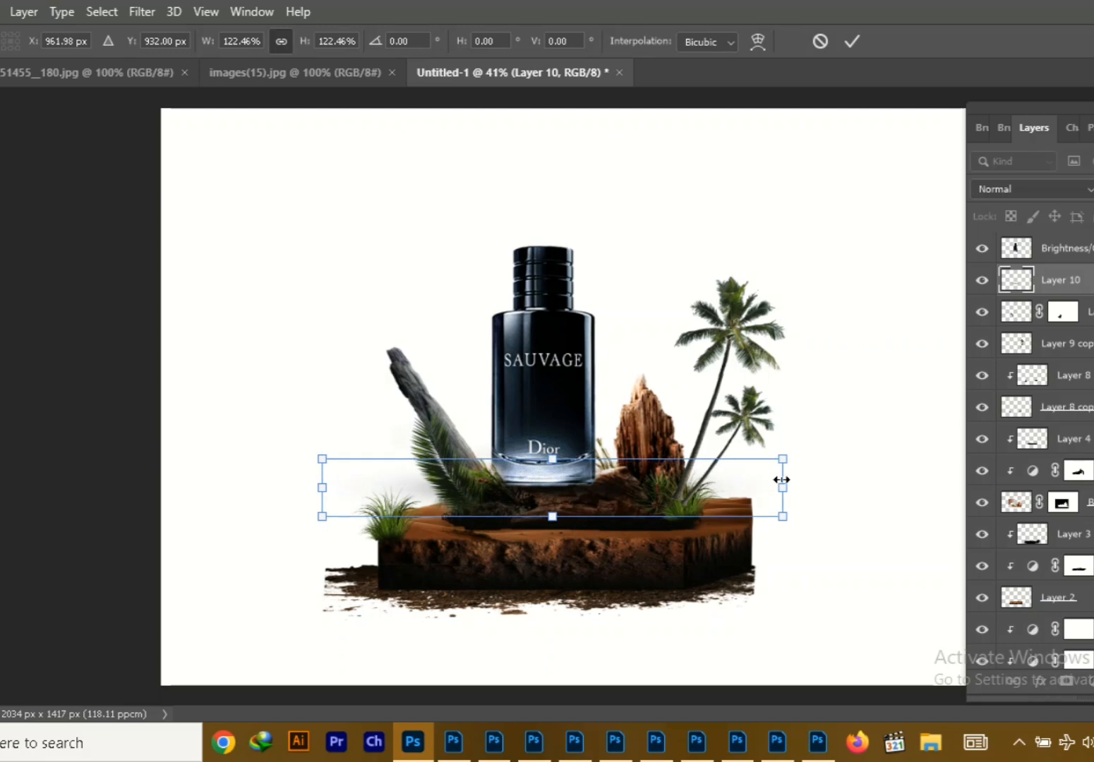
key(Return)
key(v)
key(ctrl+j)
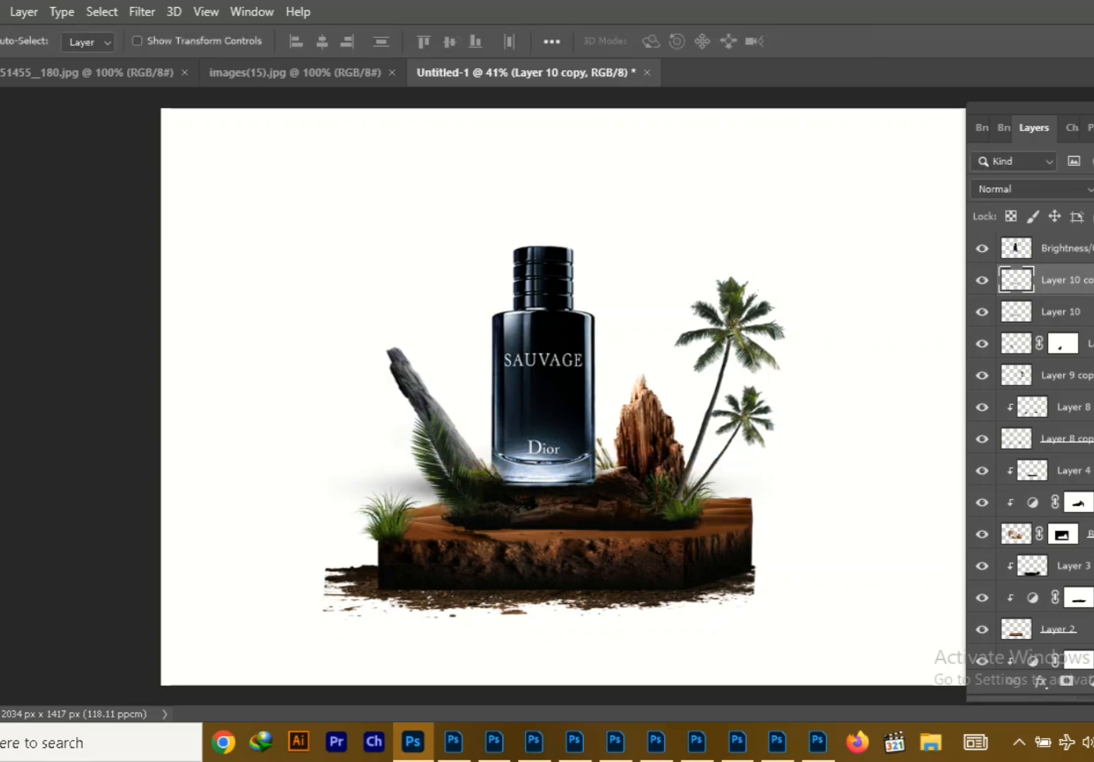
key(e)
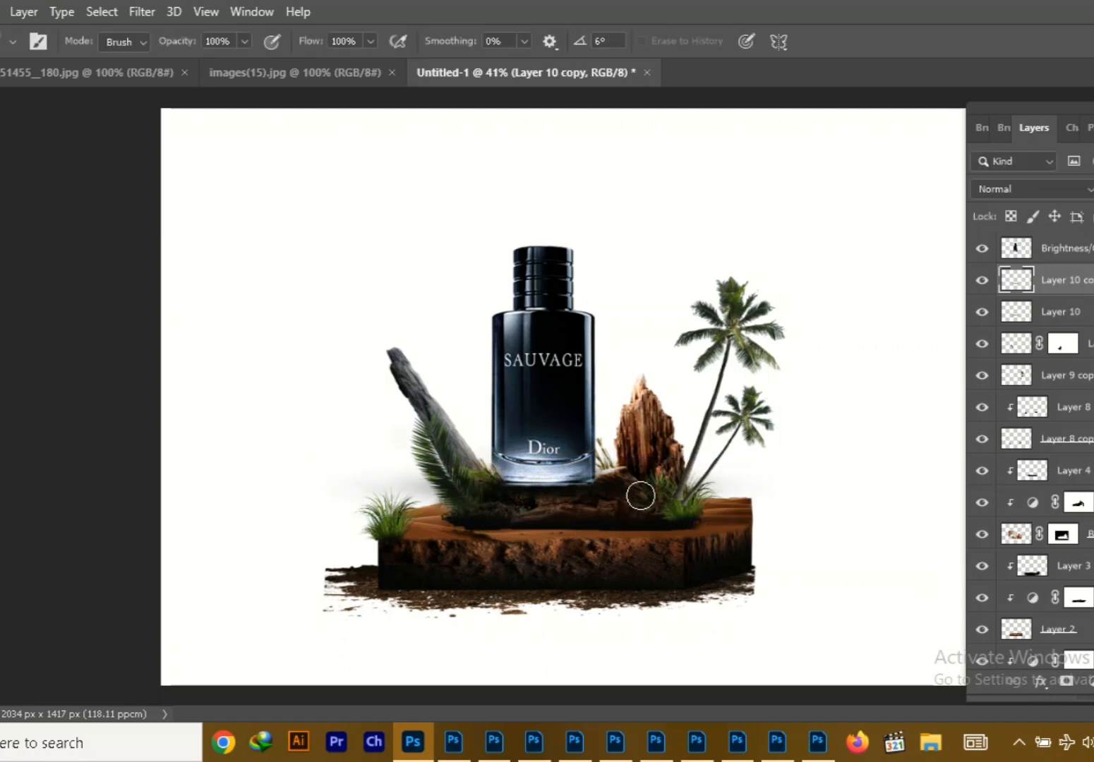
key(v)
Clip a new layer to the bottle and paint dark shading over its glass base
click(545, 424)
click(1093, 682)
right_click(1069, 249)
click(886, 381)
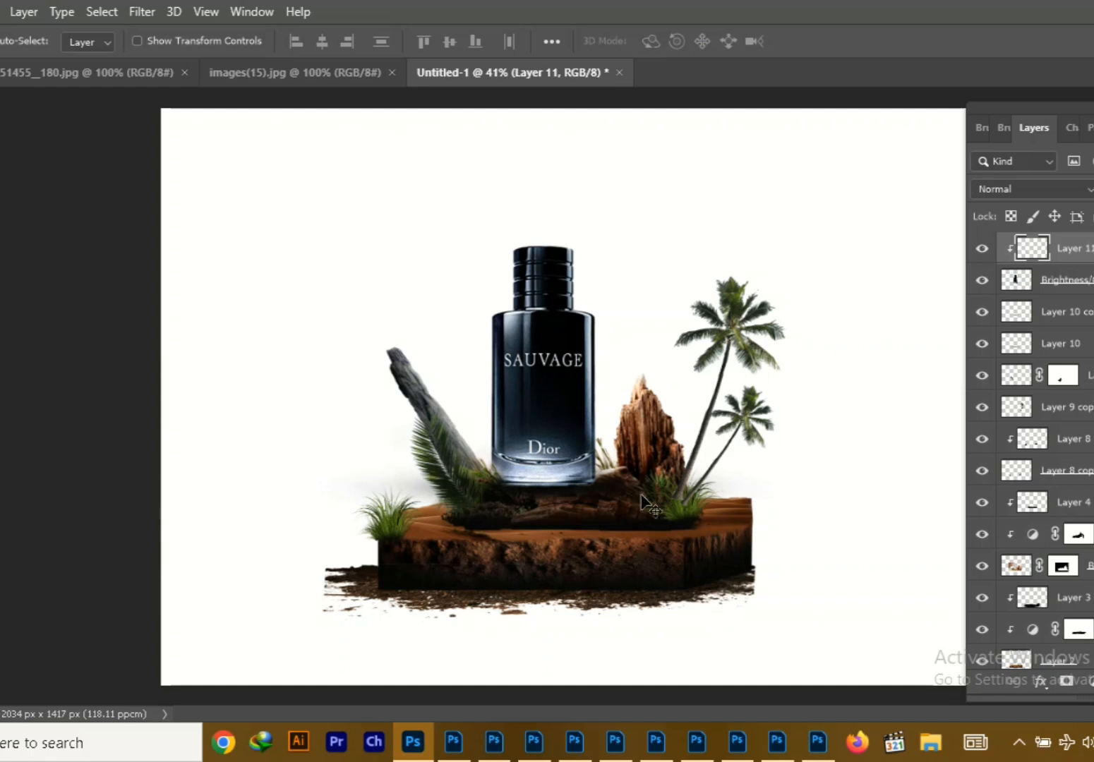
key(b)
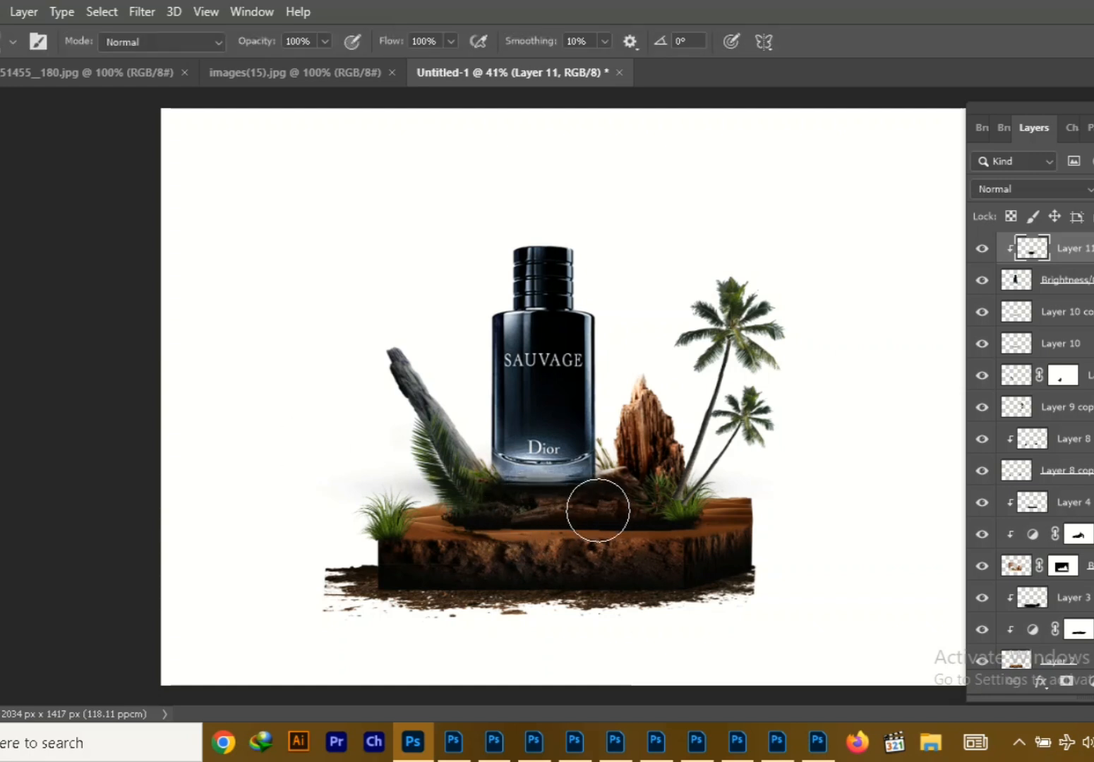
key(v)
Bring the sunset image from images(15).jpg into the composition and scale it to about 389% over the canvas
scroll(891, 463, down, 4)
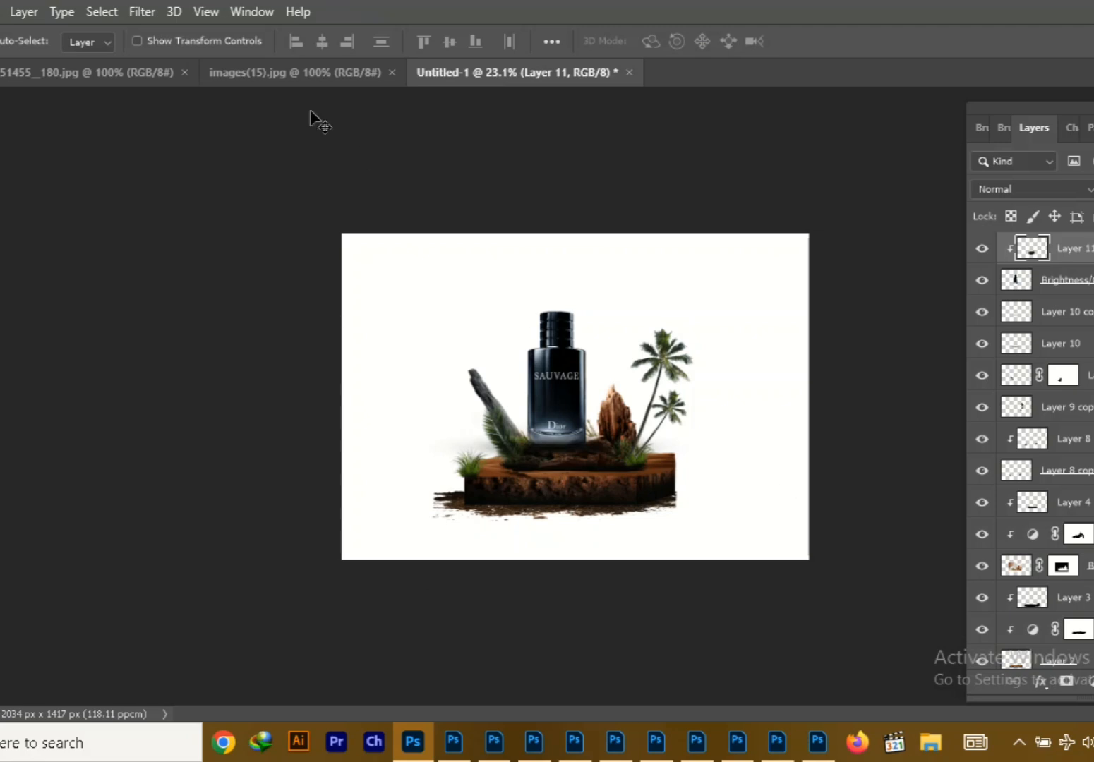
drag(304, 73, 5, 146)
click(304, 73)
drag(396, 318, 711, 464)
drag(712, 466, 425, 520)
key(ctrl+t)
drag(512, 465, 843, 160)
drag(771, 375, 740, 322)
drag(862, 508, 971, 568)
drag(662, 456, 631, 429)
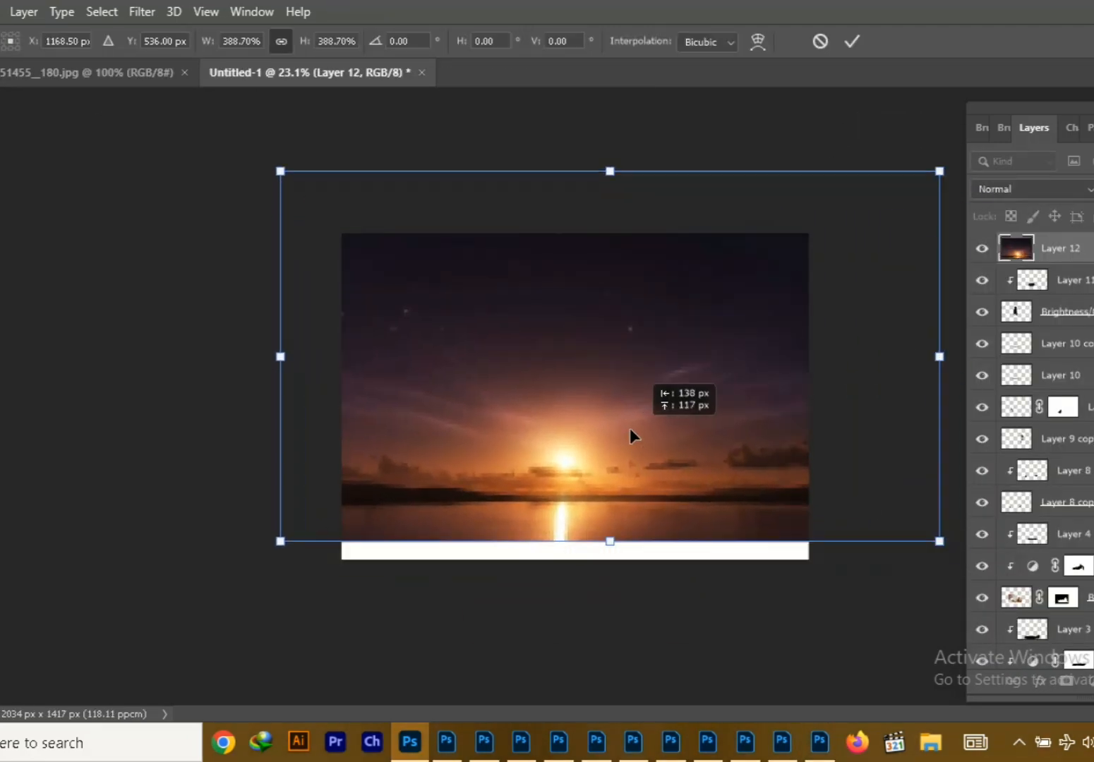
click(852, 41)
Send the sunset layer behind the scene elements and stretch it to about 107% width and 124% height
key(ctrl+shift+bracketleft)
drag(776, 523, 733, 456)
key(ctrl+t)
drag(555, 470, 555, 497)
drag(886, 493, 932, 558)
drag(802, 523, 787, 473)
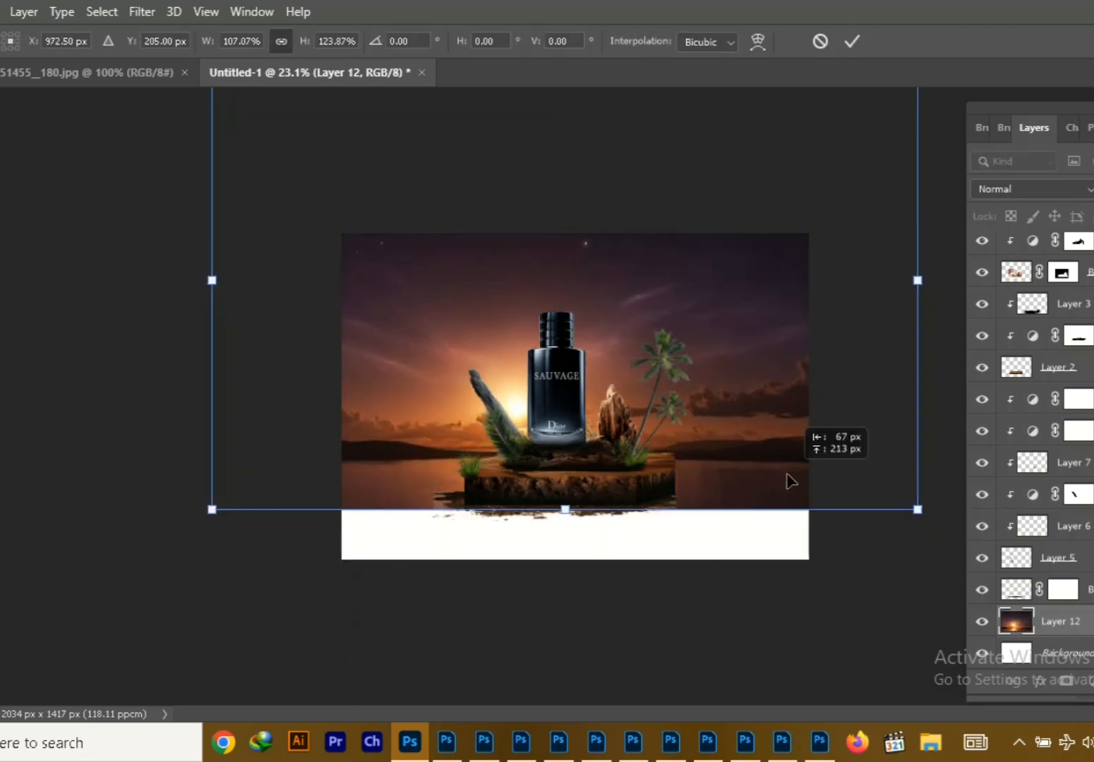
Enlarge the sunset further and position it with the sun glowing between the driftwood and the bottle
drag(919, 513, 972, 549)
drag(784, 506, 718, 440)
drag(563, 505, 567, 521)
drag(759, 420, 761, 422)
drag(664, 499, 674, 471)
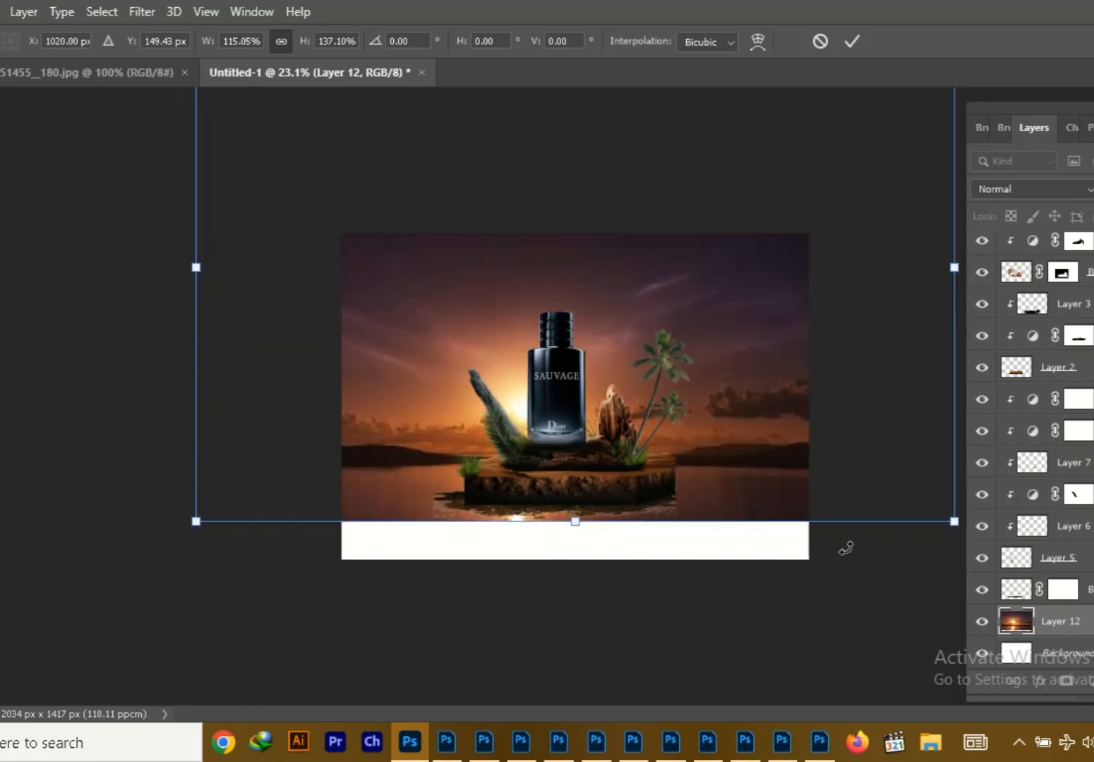
drag(954, 520, 1015, 561)
drag(774, 523, 745, 495)
click(852, 41)
Add a layer mask to the sunset and fade its lower water area into the white ground
click(1066, 680)
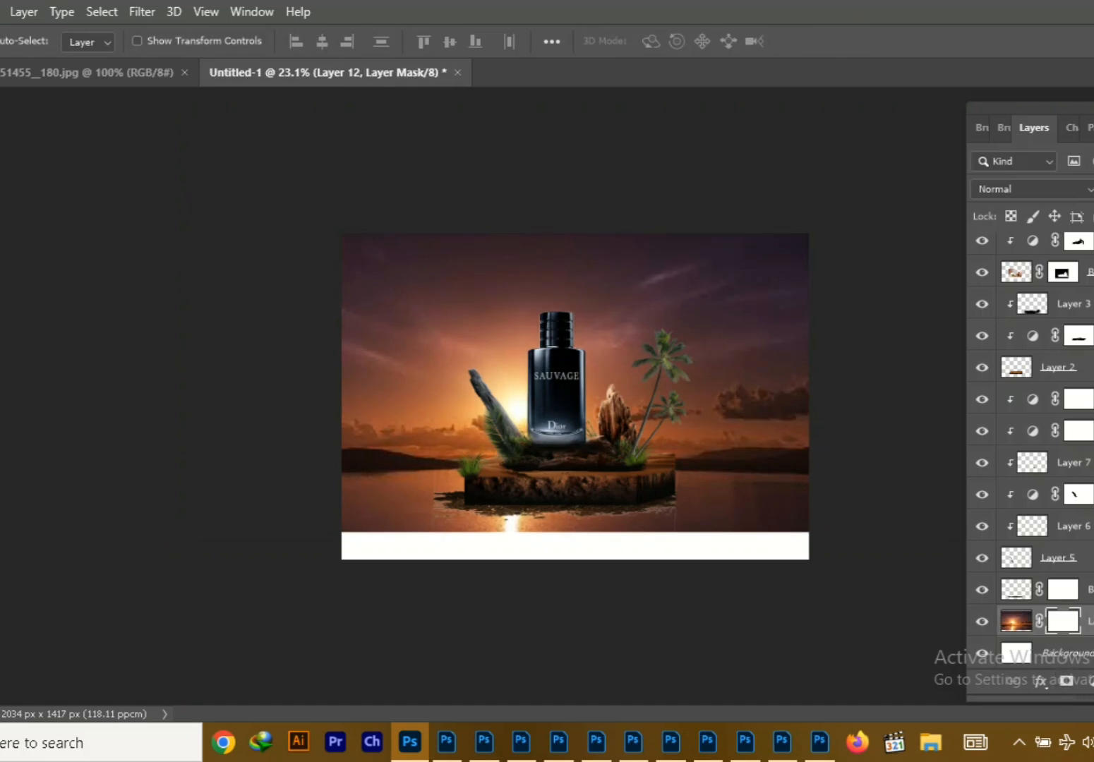
key(b)
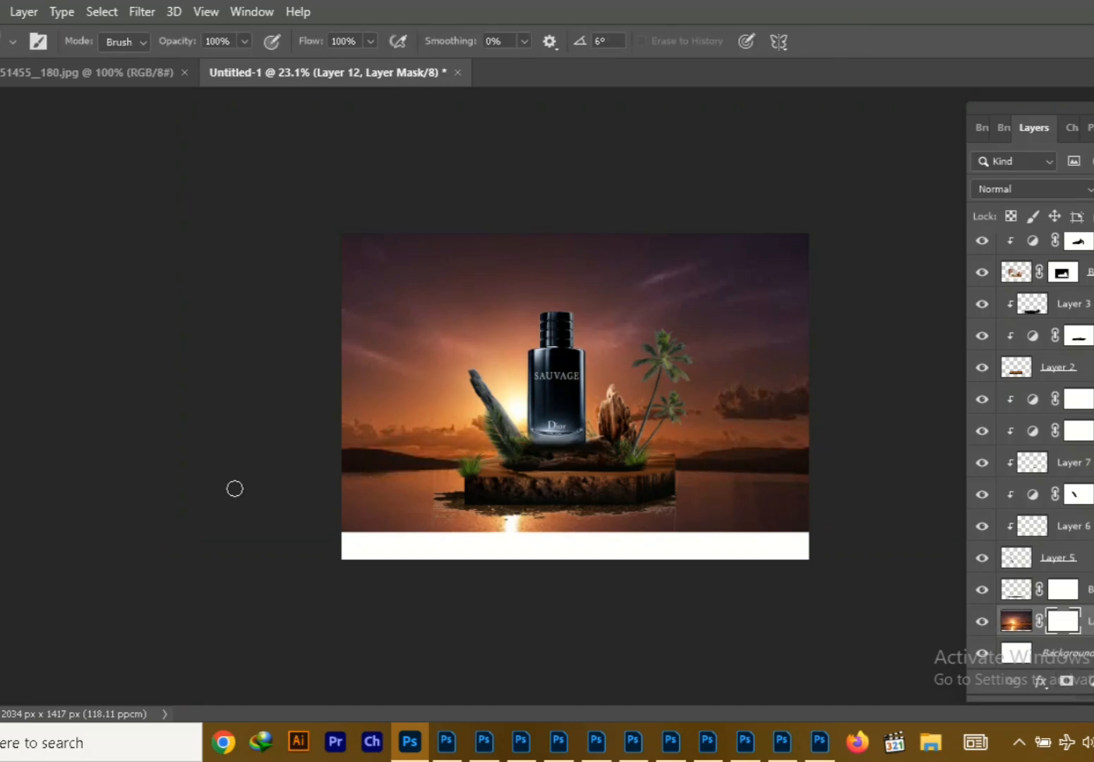
key(])
key(])
key(])
key(])
key(])
key(])
key(])
key(])
key(])
key(])
key(])
key(])
key(])
key(])
key(])
mouse_move(345, 648)
mouse_down()
mouse_move(369, 689)
mouse_move(579, 738)
mouse_move(463, 671)
mouse_move(528, 666)
mouse_move(296, 600)
mouse_move(562, 569)
mouse_move(713, 595)
mouse_move(682, 650)
mouse_up()
key([)
key([)
key([)
key([)
key([)
key(ctrl+z)
key(ctrl+z)
key(ctrl+z)
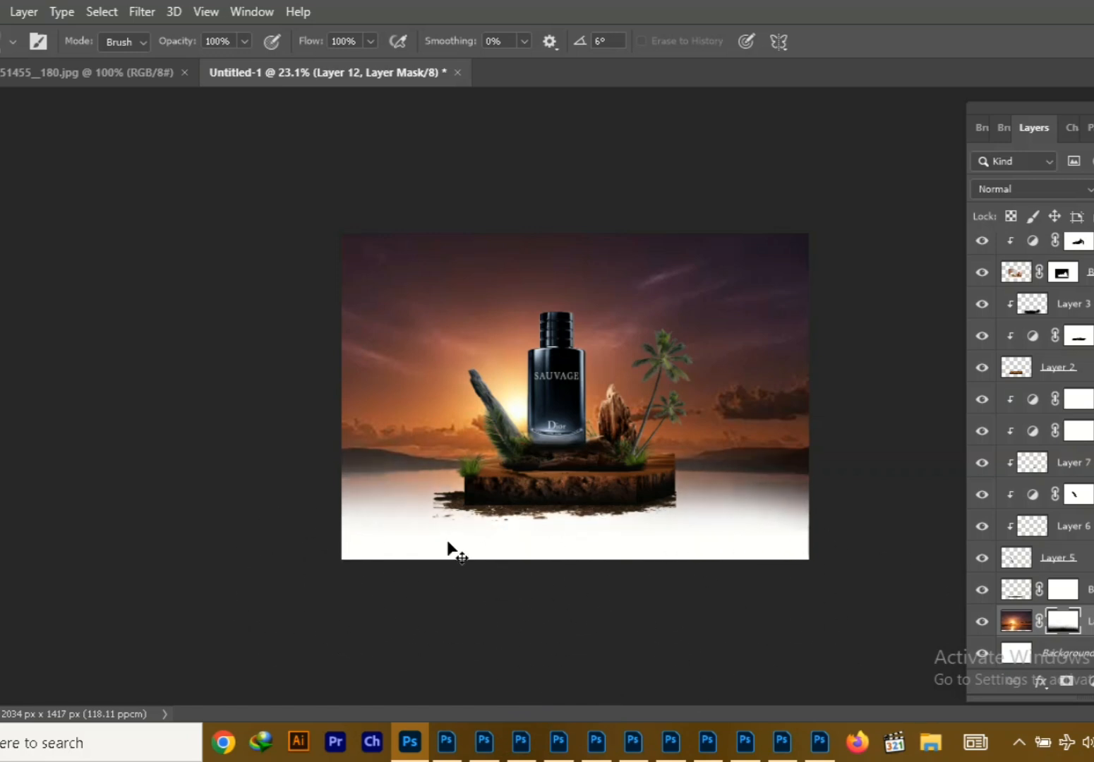
Undo the stray mask strokes and brush the sunset's fade evenly across the full canvas width below the block
mouse_move(546, 593)
mouse_down()
mouse_move(555, 589)
mouse_move(424, 598)
mouse_up()
key(ctrl+z)
mouse_move(674, 608)
mouse_down()
mouse_move(728, 571)
mouse_move(921, 565)
mouse_move(565, 573)
mouse_up()
key(ctrl+z)
key(ctrl+z)
key(ctrl+z)
key(ctrl+z)
drag(812, 547, 272, 551)
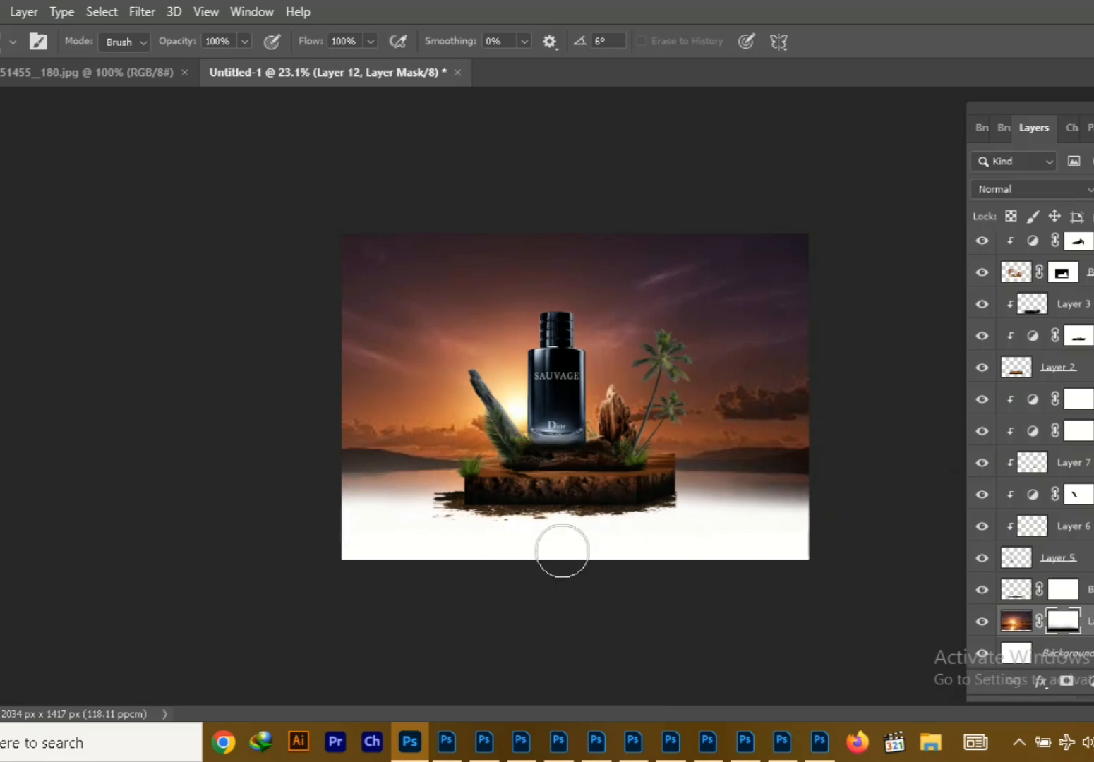
Add a new layer above the Brightness/Contrast 1 ground layer and paint a soft black dab on it
key(v)
click(875, 606)
click(987, 562)
click(996, 592)
click(979, 593)
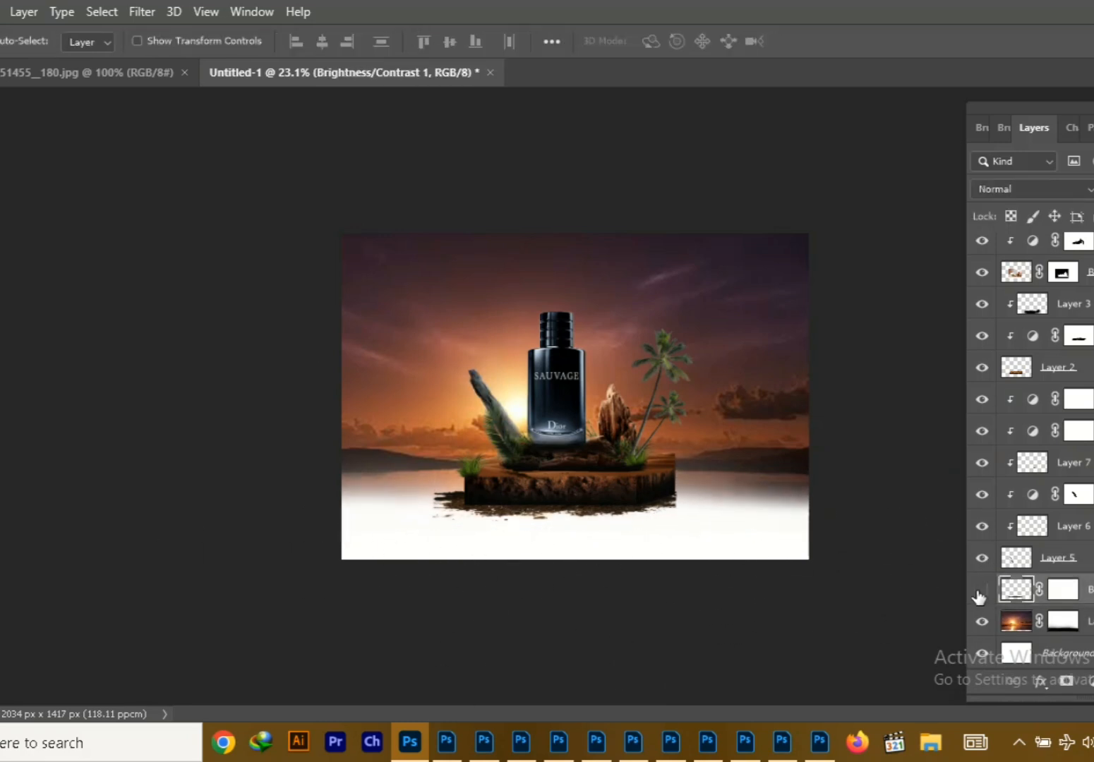
click(1093, 682)
click(1, 232)
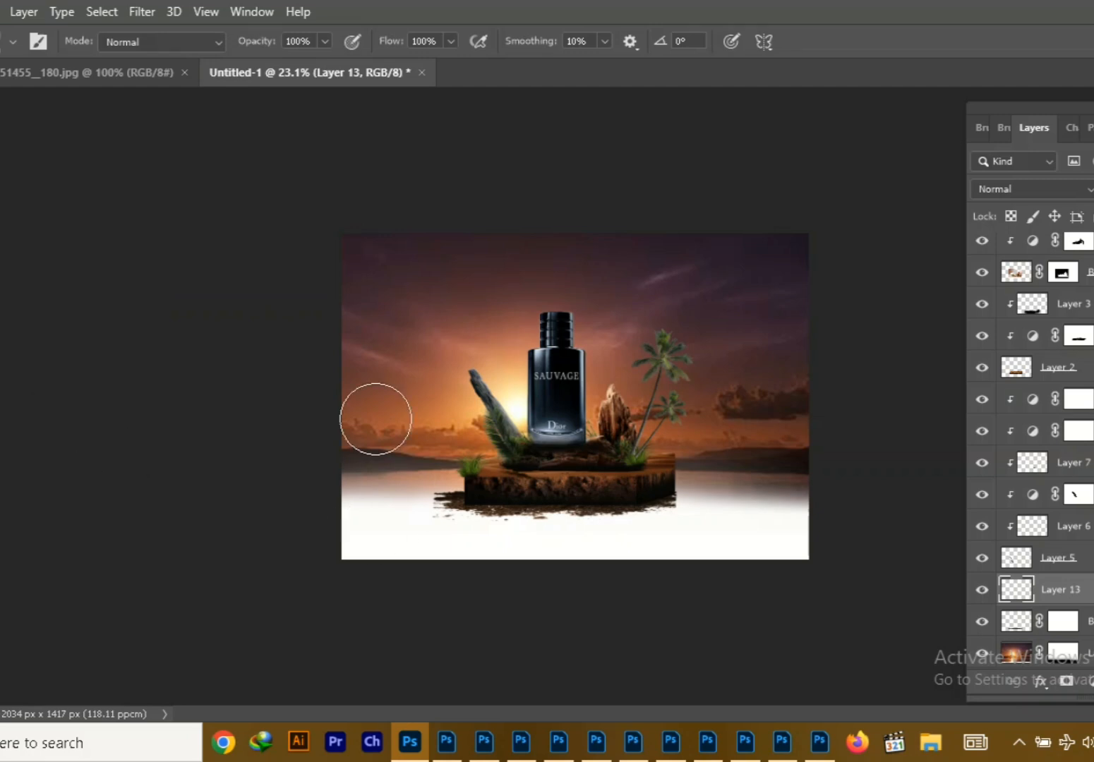
click(375, 363)
Widen the dab to about 361%, flatten it and place it as a ground shadow beneath the block
key(ctrl+t)
drag(396, 287, 396, 347)
drag(426, 391, 593, 542)
drag(616, 544, 907, 527)
drag(815, 556, 797, 520)
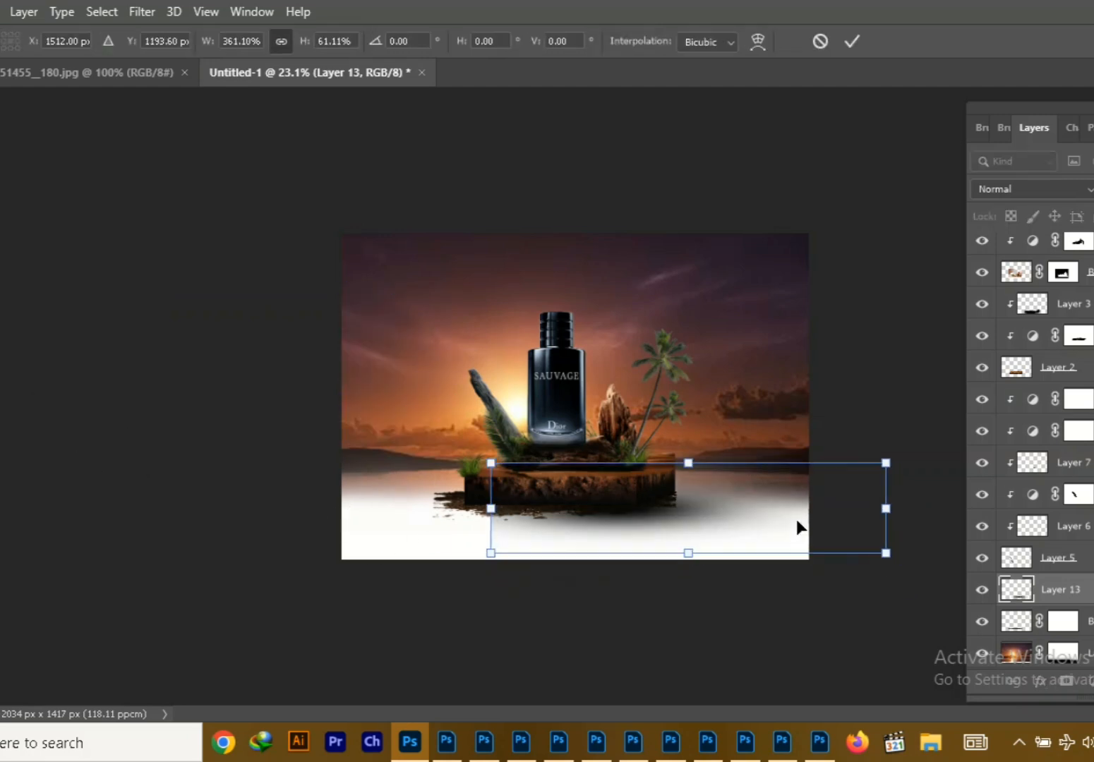
drag(689, 553, 696, 511)
drag(740, 501, 562, 518)
click(852, 41)
Duplicate the ground shadow, merge both copies and move the merged layer below the Brightness/Contrast 1 layer
key(ctrl+j)
key(v)
key(ctrl+t)
key(Return)
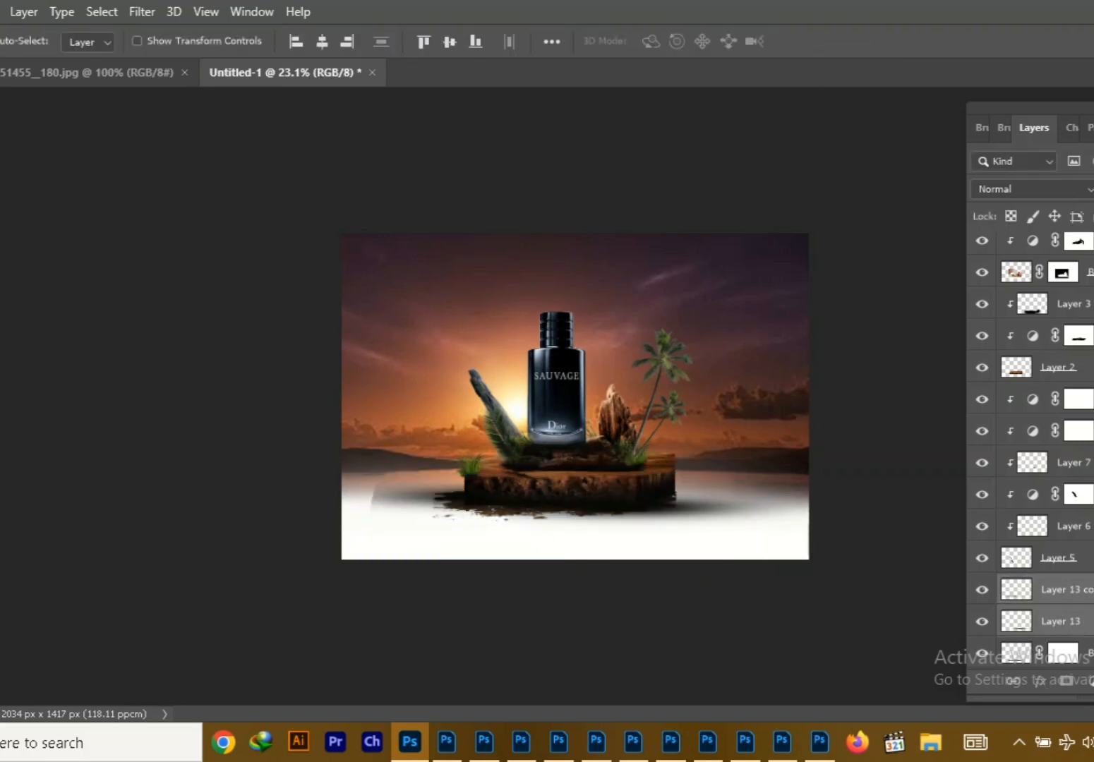
key(ctrl+e)
key(ctrl+bracketleft)
Erase the hard left end of the merged ground shadow
key(e)
drag(379, 492, 404, 548)
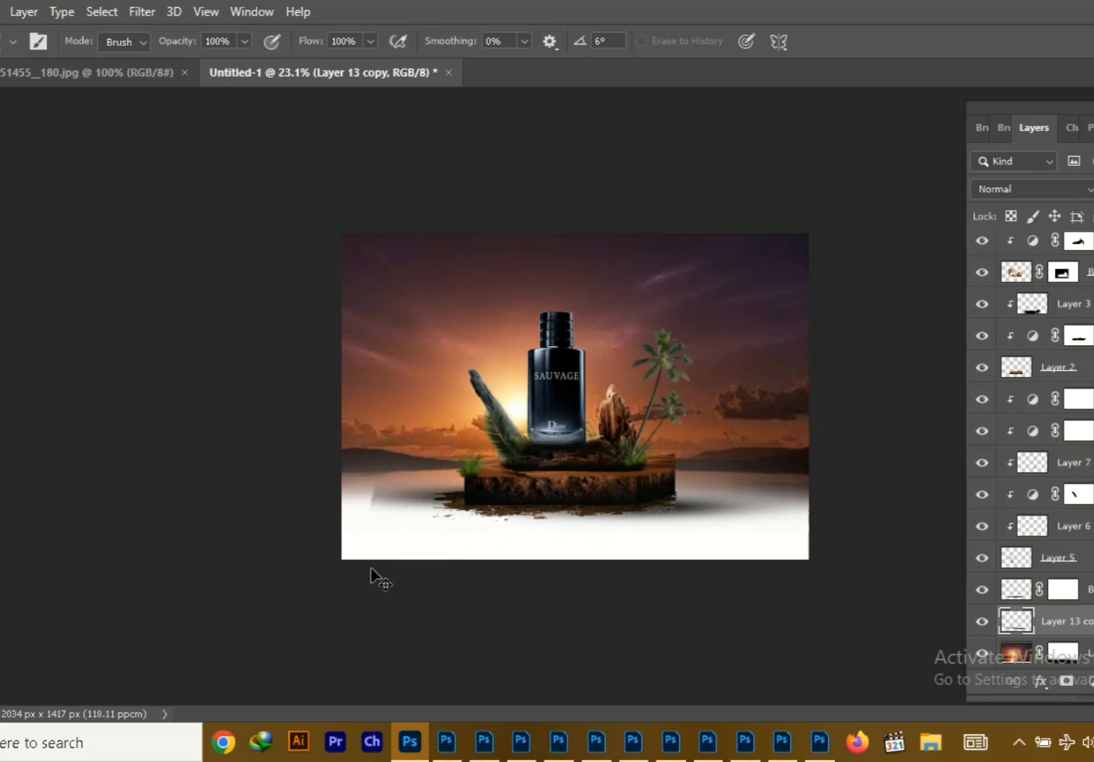
key(v)
Clip an orange Solid Color fill based on the sunset glow to the bottle, blended as Linear Dodge (Add)
key(alt+period)
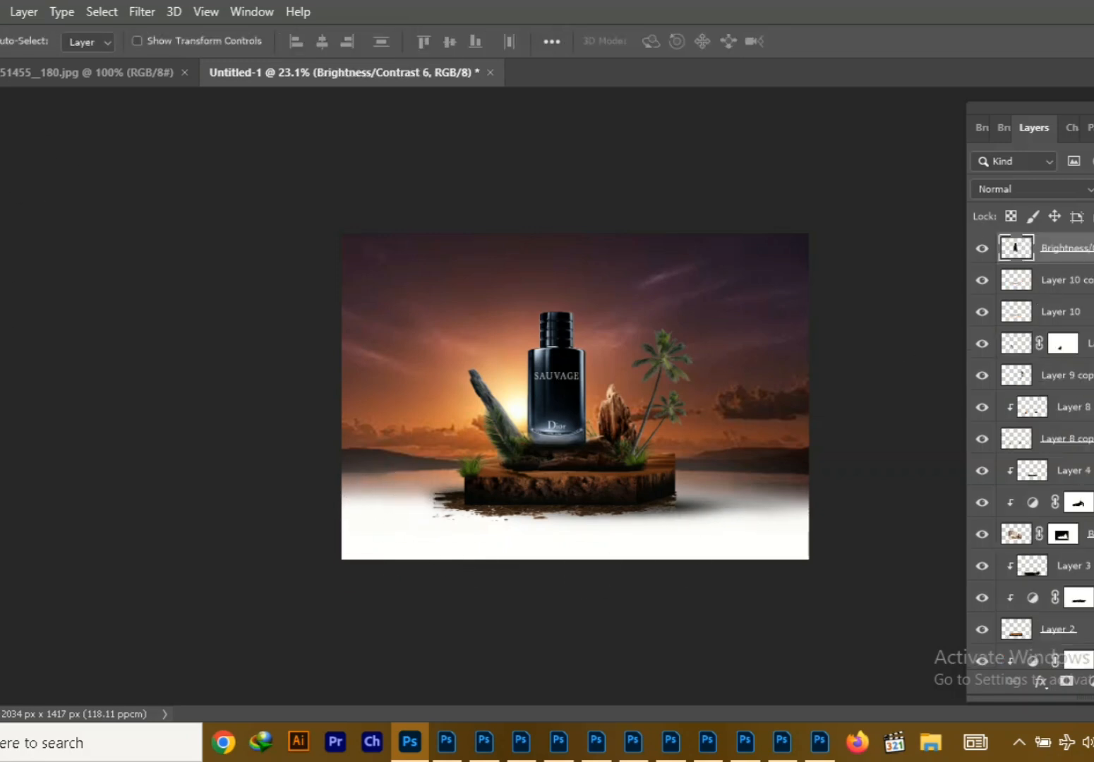
key(ctrl+shift+alt+n)
key(ctrl+alt+g)
click(1034, 189)
click(1024, 371)
click(1092, 682)
click(1091, 343)
click(510, 387)
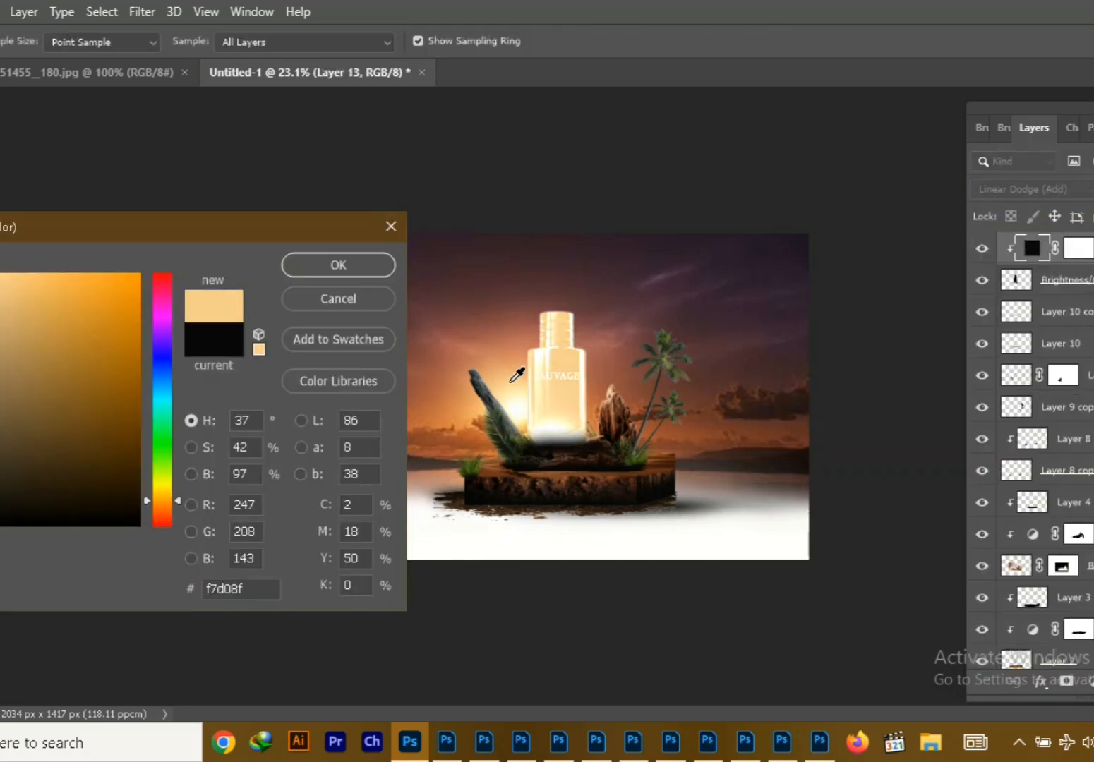
click(31, 304)
click(313, 267)
Invert the orange fill's mask and paint the warm glow back along the bottle's sunlit left side and cap
key(ctrl+i)
key(b)
key(ctrl+plus)
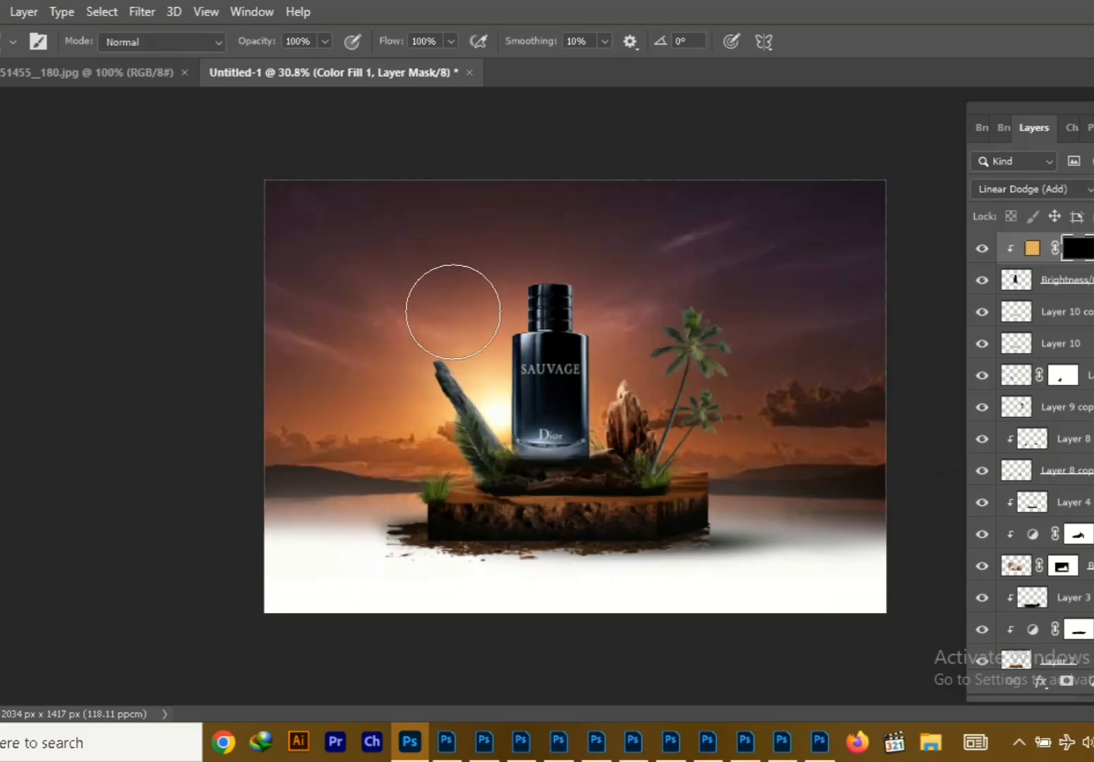
drag(463, 333, 457, 405)
key(ctrl+z)
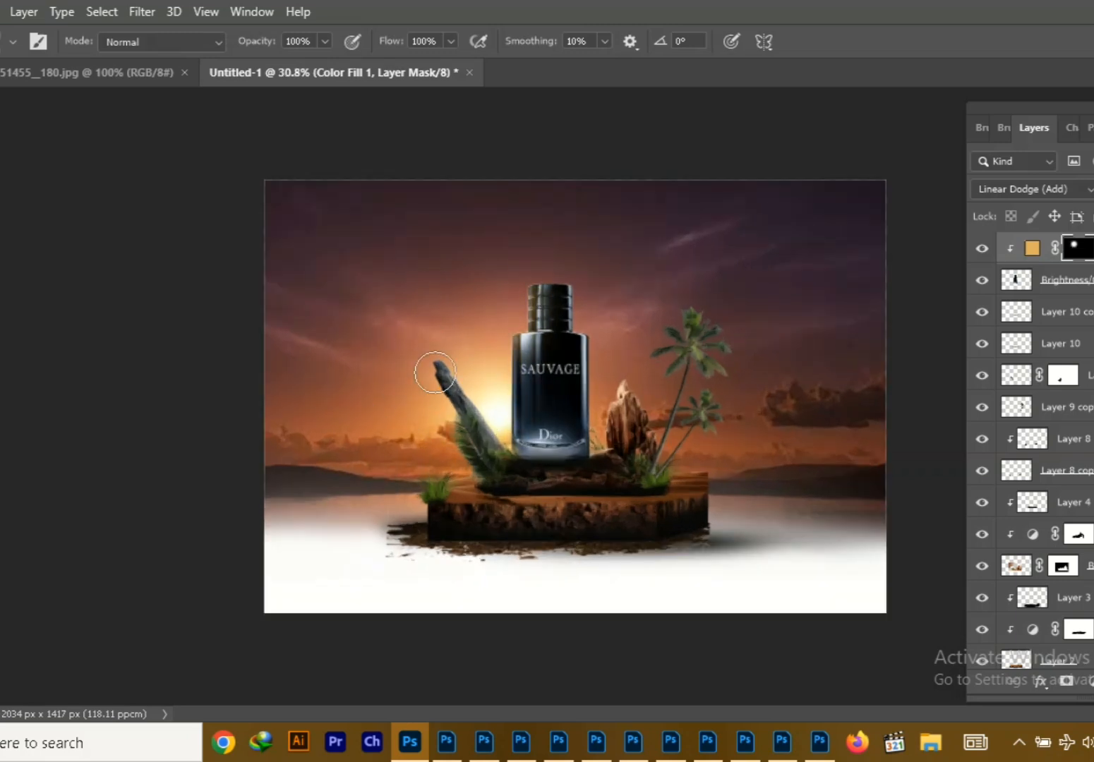
drag(465, 335, 434, 453)
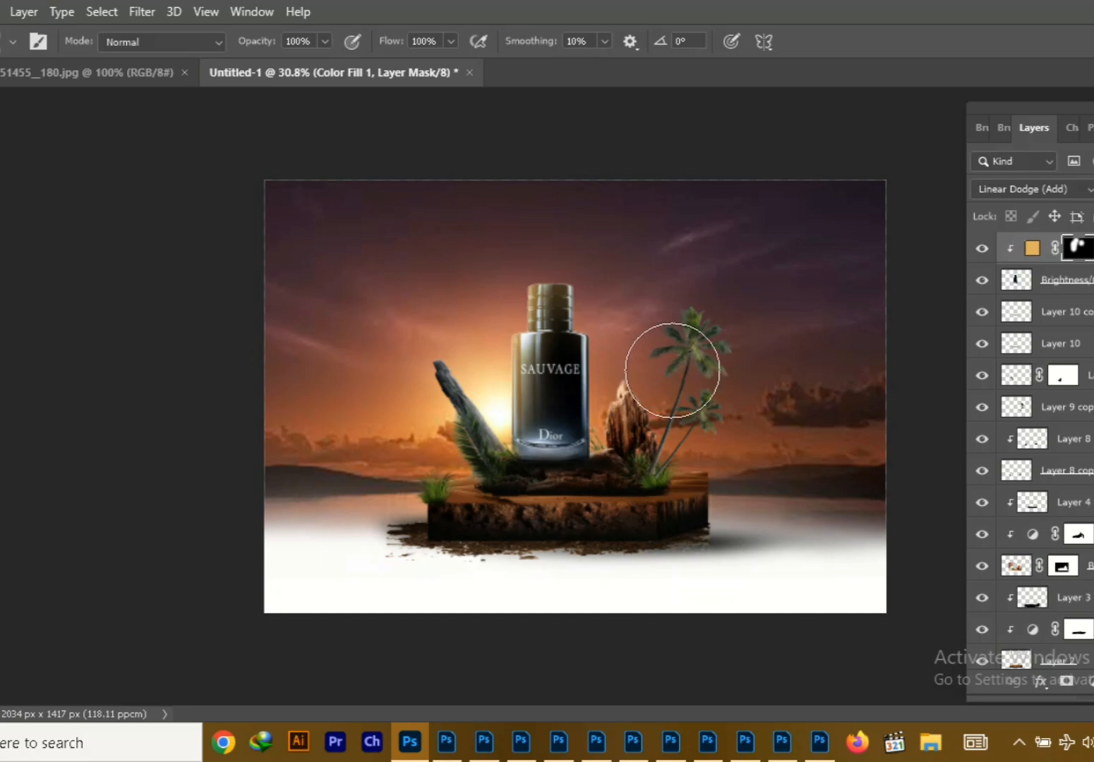
Clip a new layer to the bottle beneath the orange fill and paint dark shading along its right side
ctrl+click(564, 392)
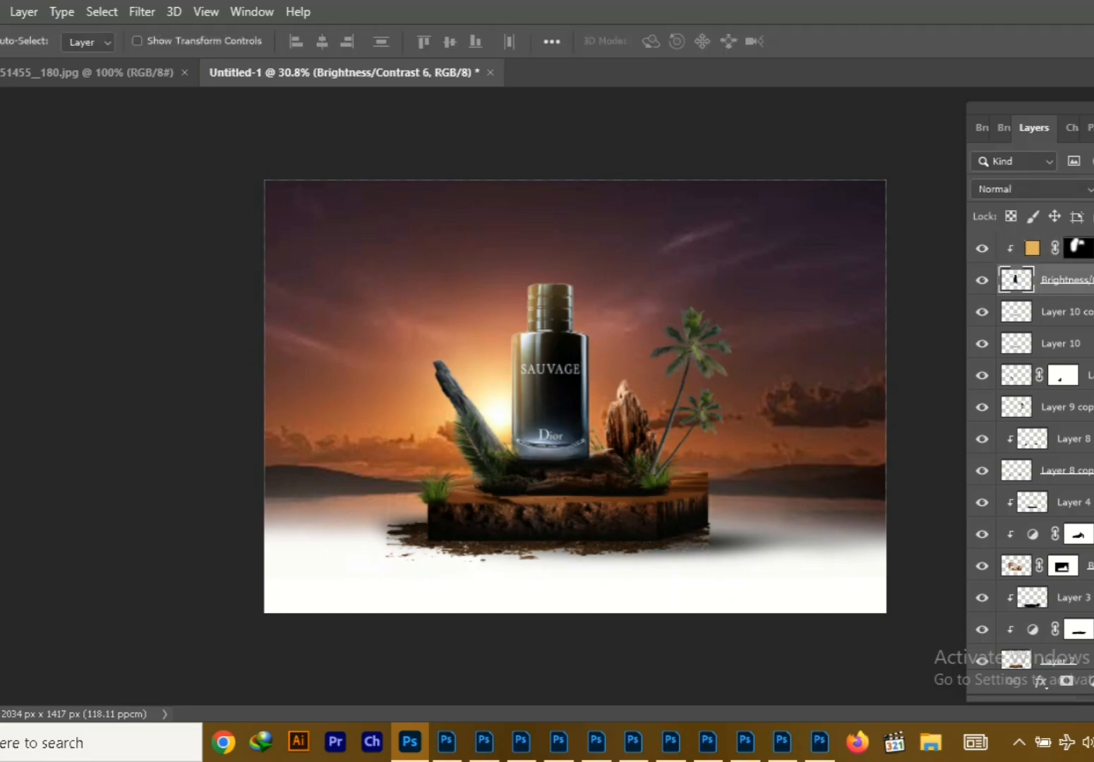
key(ctrl+alt+shift+n)
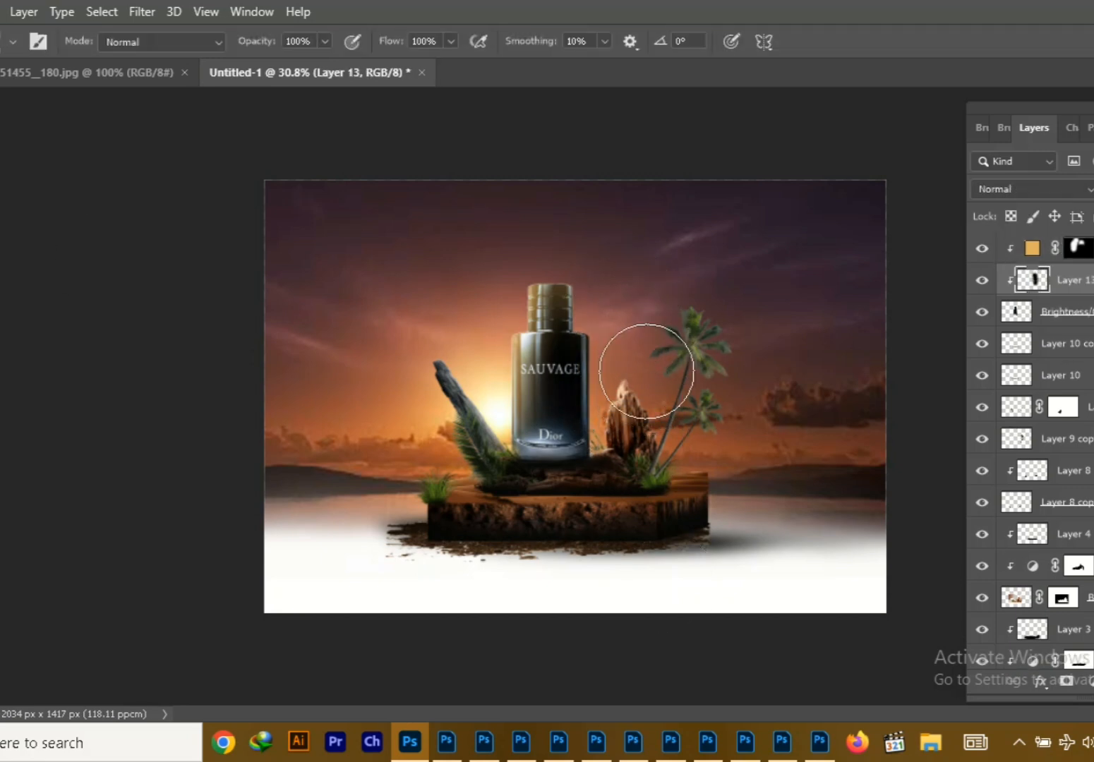
key(e)
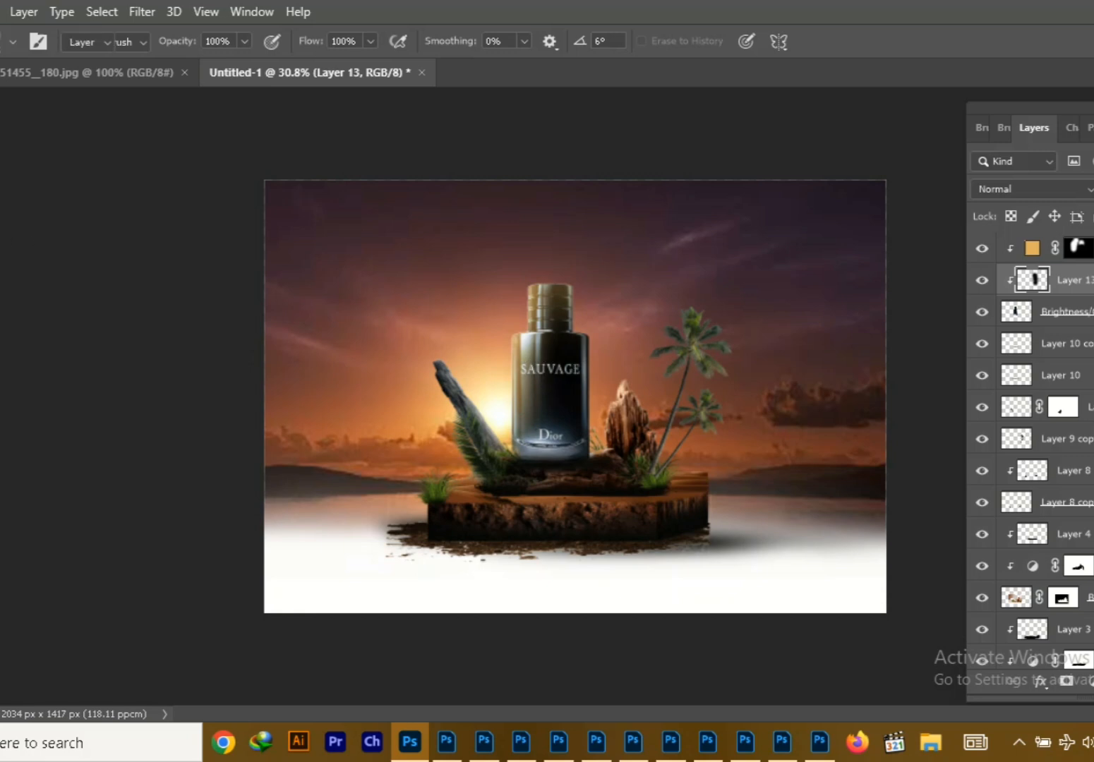
key(v)
Check the layers clipped to the left driftwood and delete Layer 6
click(449, 384)
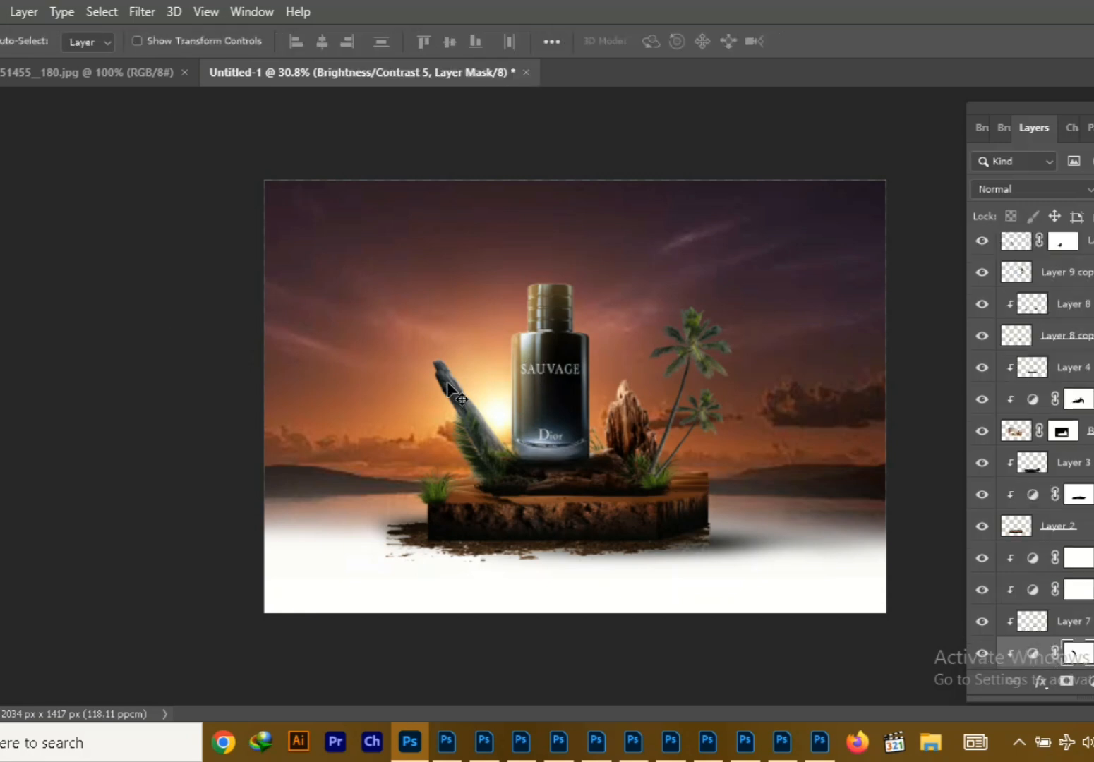
scroll(981, 485, down, 5)
click(980, 479)
click(980, 449)
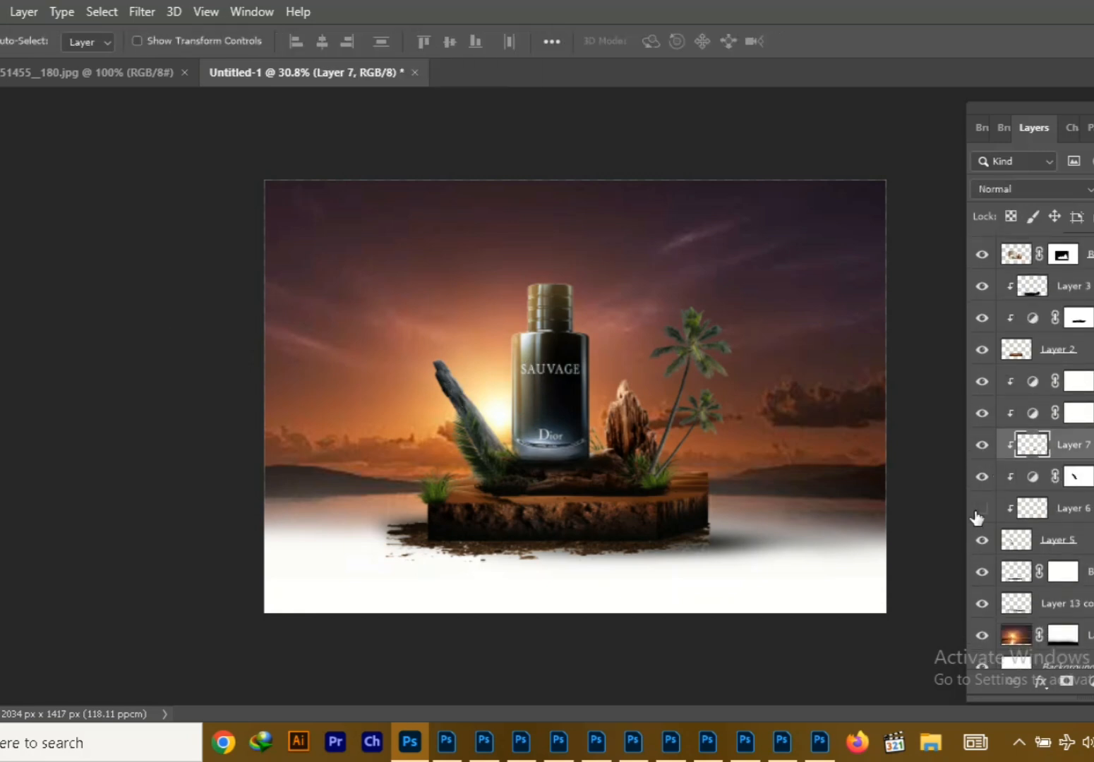
click(1075, 477)
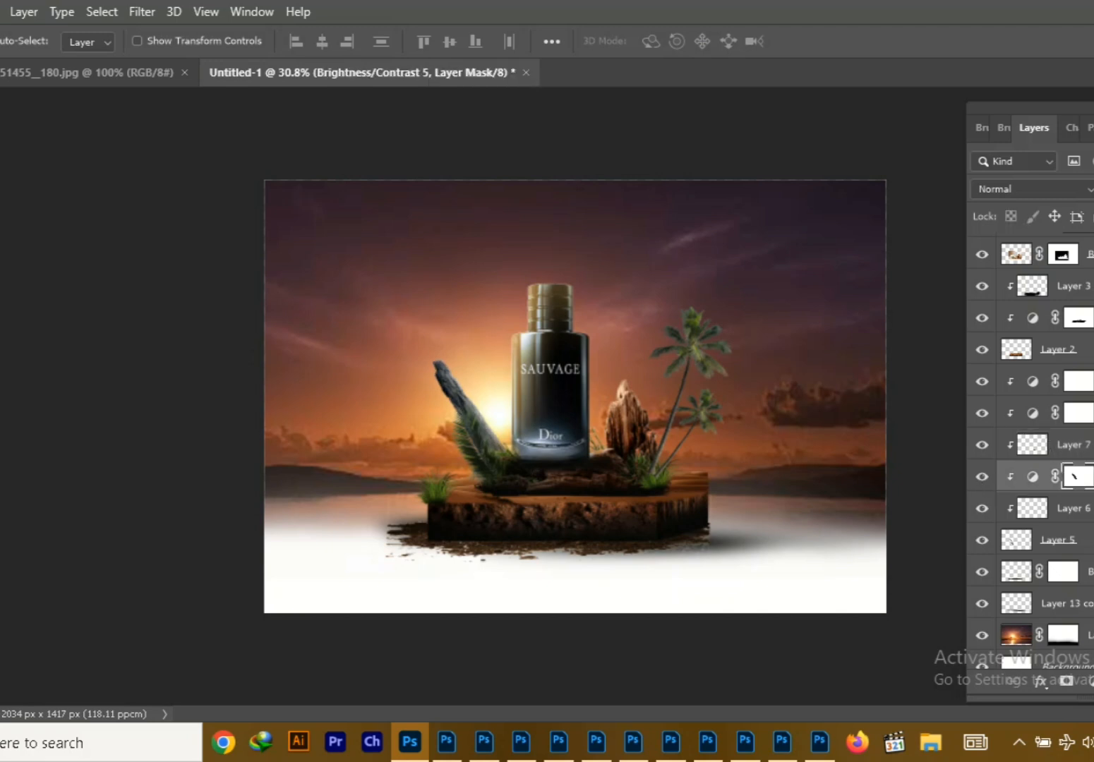
click(498, 384)
click(497, 401)
click(165, 513)
key(Return)
key(v)
click(167, 495)
click(167, 504)
key(Return)
click(1024, 540)
scroll(1069, 518, up, 1)
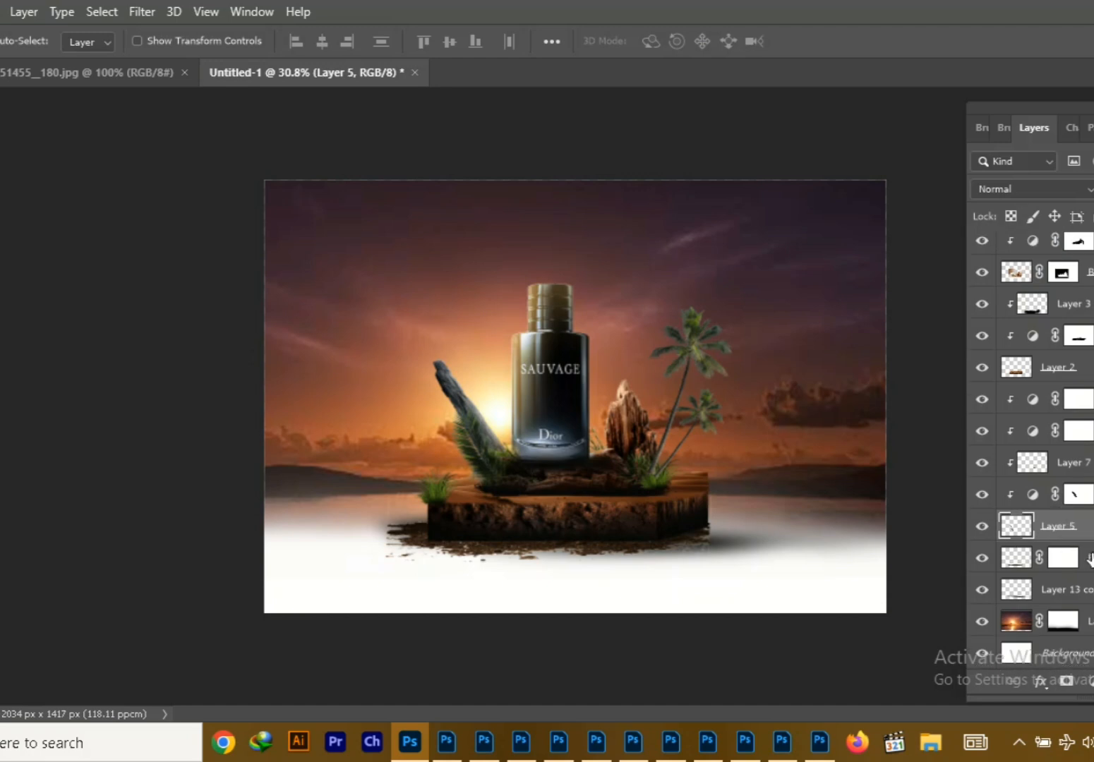
Clip a Linear Dodge (Add) Solid Color fill to the left driftwood, using an orange sampled from the sunset glow
key(ctrl+shift+alt+n)
click(1032, 189)
click(1024, 384)
click(1091, 682)
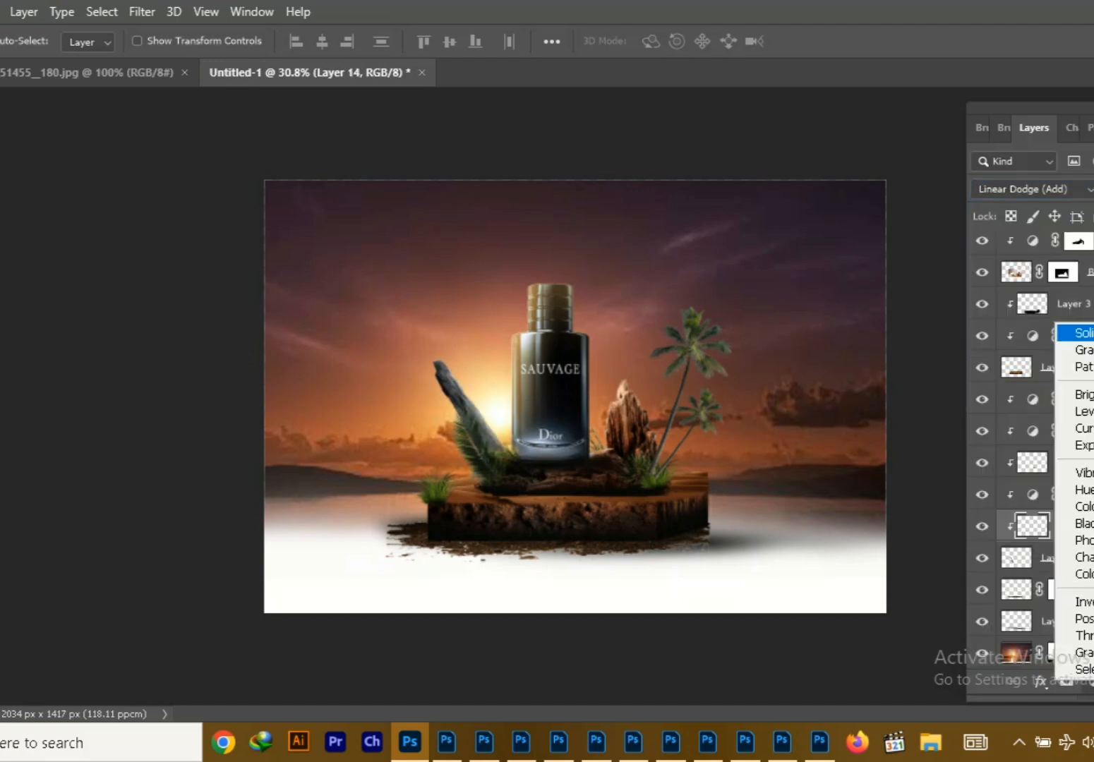
click(1080, 333)
click(483, 360)
click(466, 370)
click(494, 375)
click(501, 367)
key(Return)
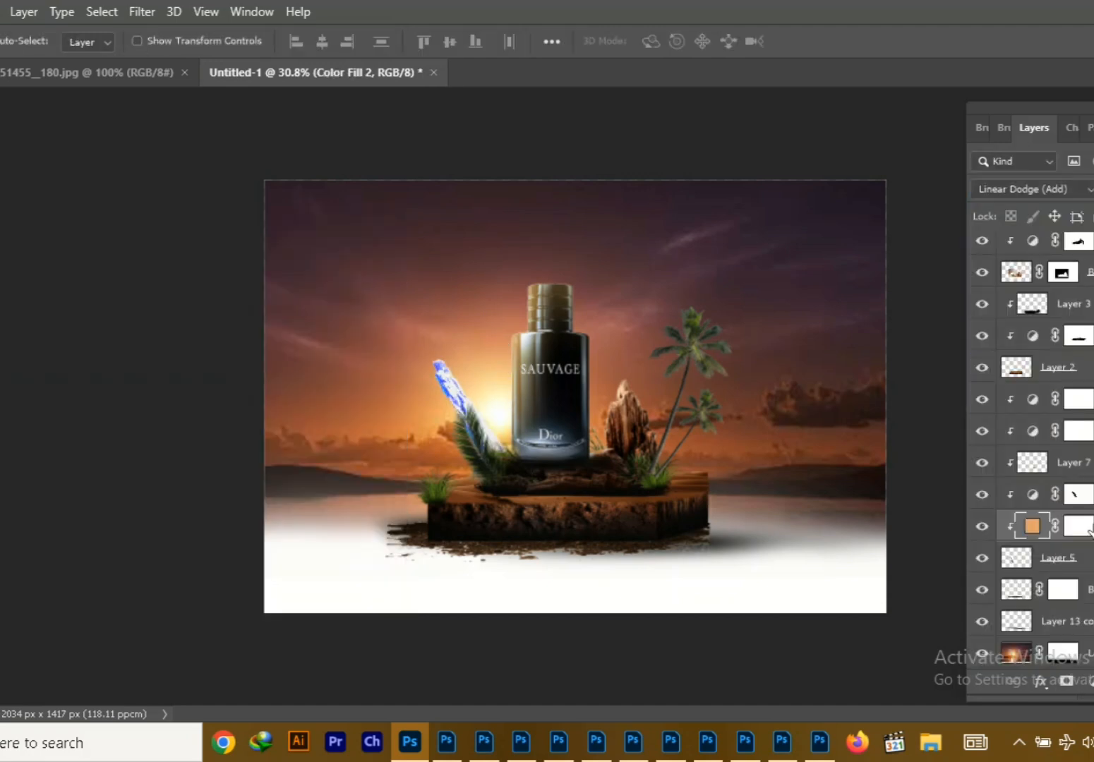
Invert the left driftwood's orange fill mask and paint the warm glow back onto the side facing the sun
key(b)
click(500, 378)
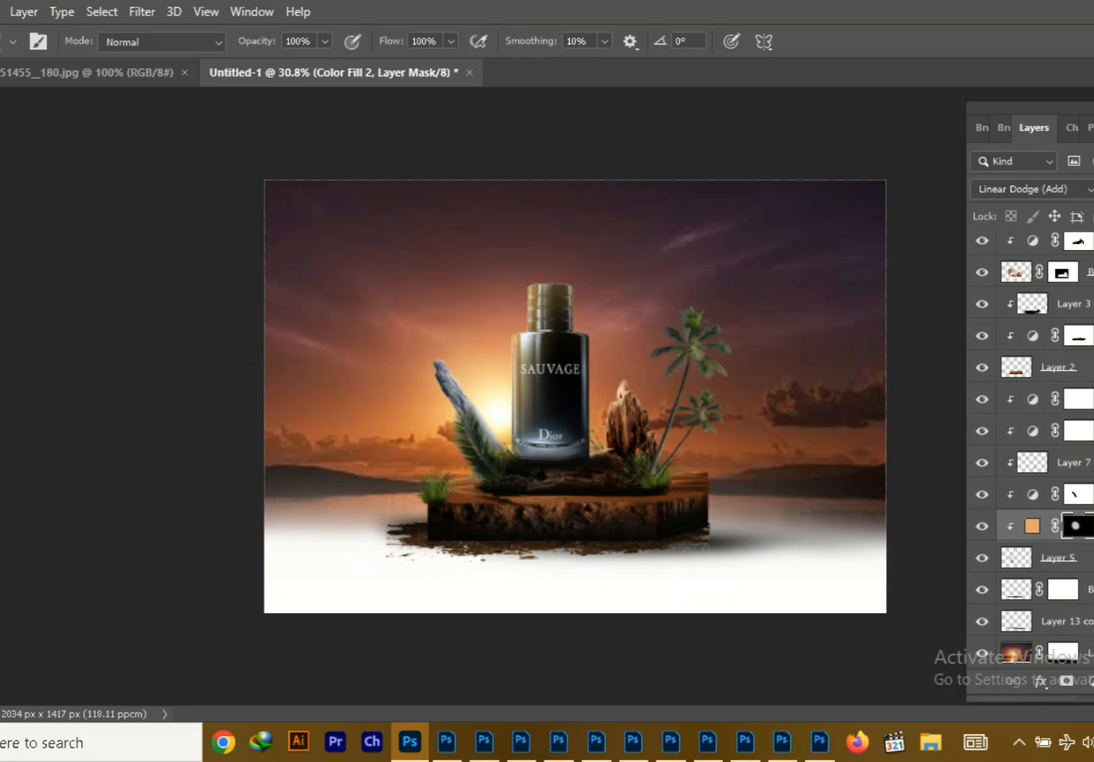
key(v)
Merge the rock's Background copy layer with its clipped adjustment and Layer 4 into a single layer
click(630, 422)
ctrl+click(1091, 280)
right_click(1091, 280)
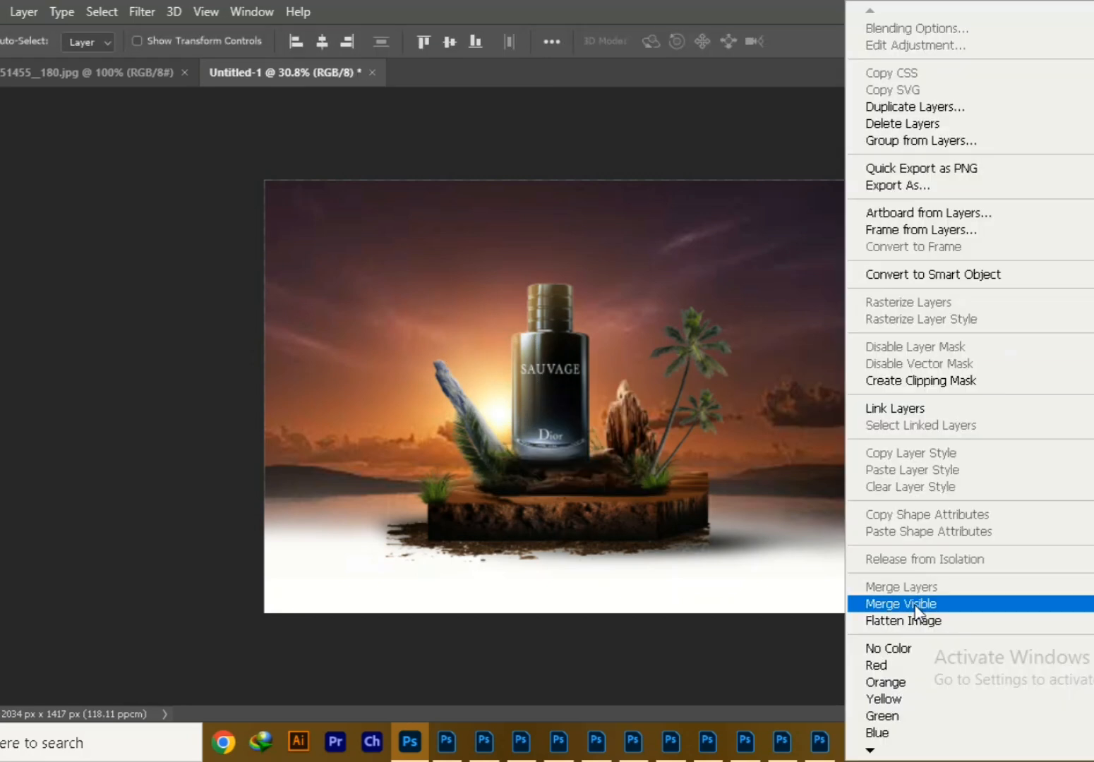
key(Escape)
scroll(1035, 423, up, 2)
click(939, 345)
click(1071, 344)
click(1091, 407)
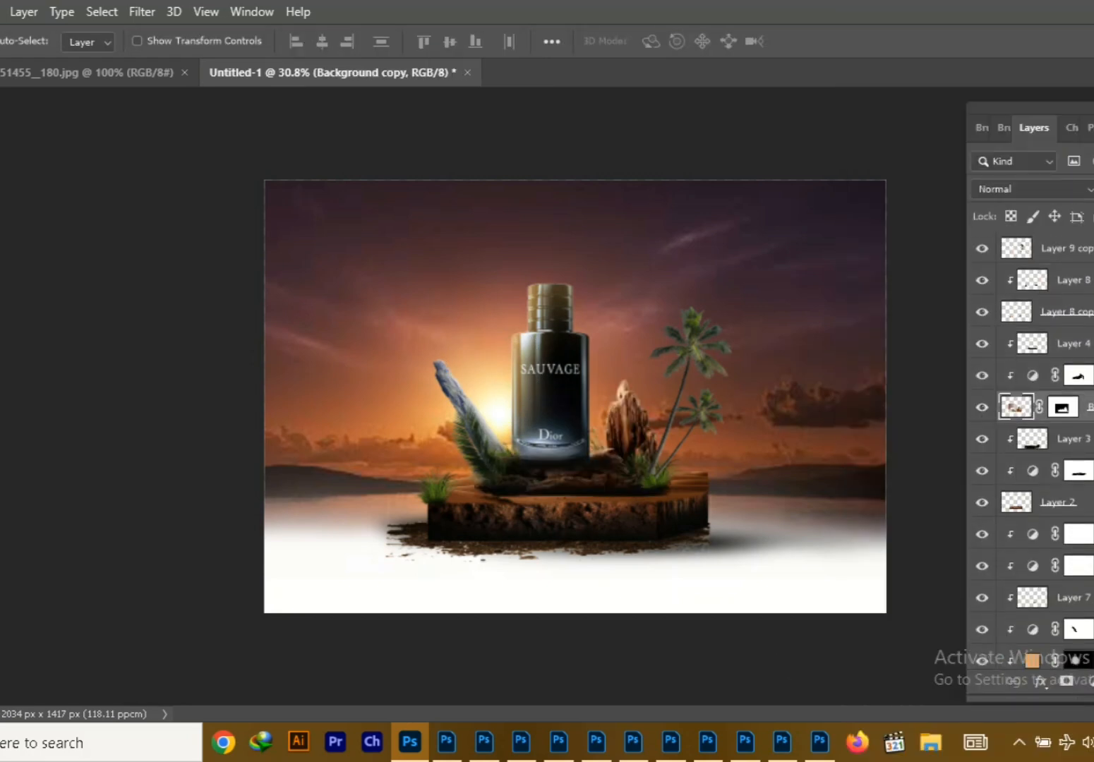
ctrl+click(1072, 344)
right_click(1071, 344)
click(935, 590)
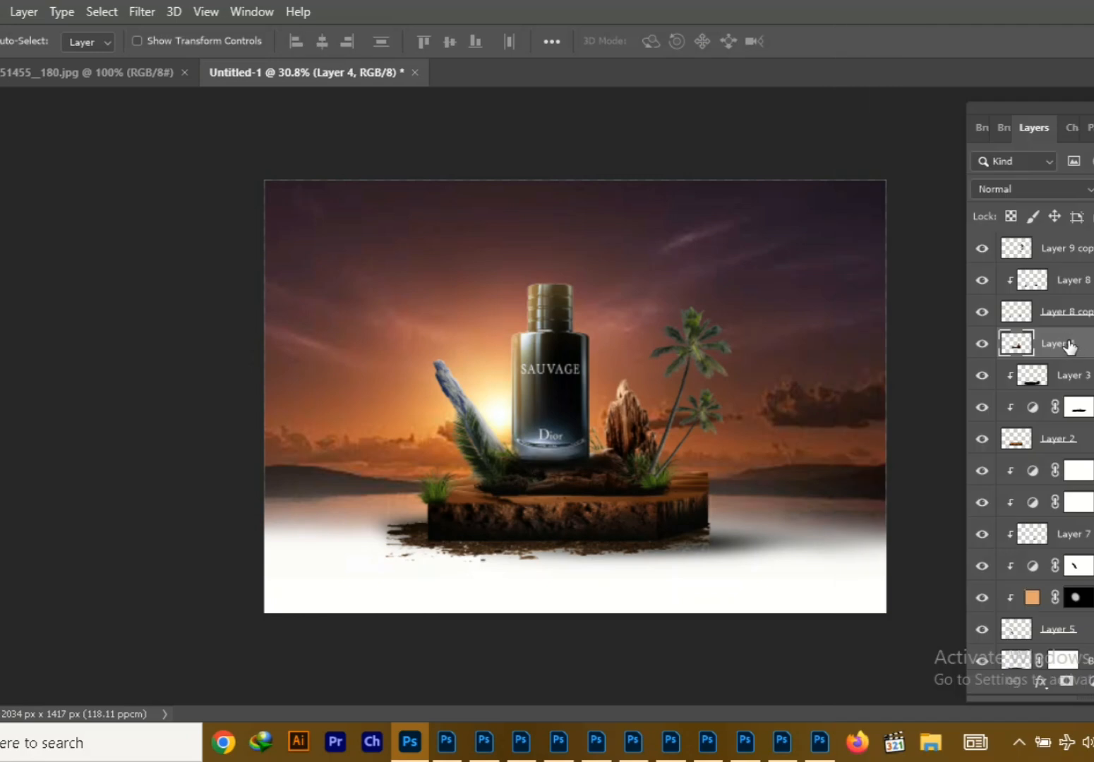
Clip an orange Linear Dodge (Add) Solid Color fill to the merged rock layer and brush the glow in through its inverted mask
right_click(1069, 346)
click(916, 384)
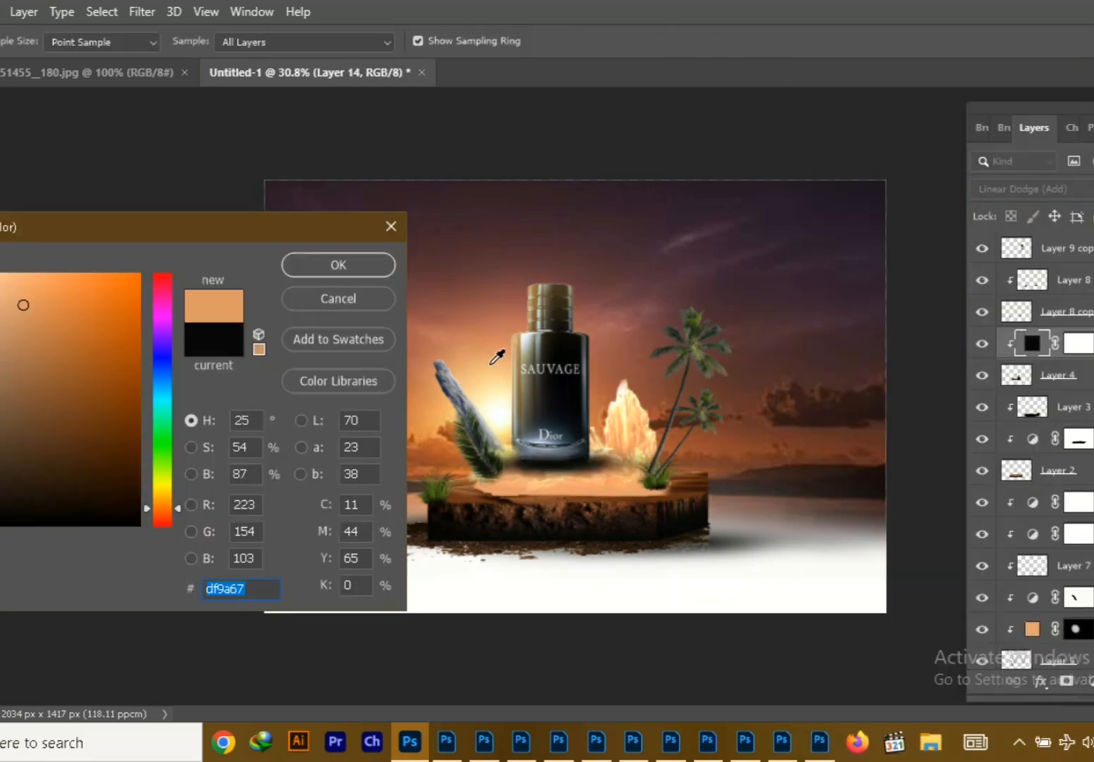
key(Return)
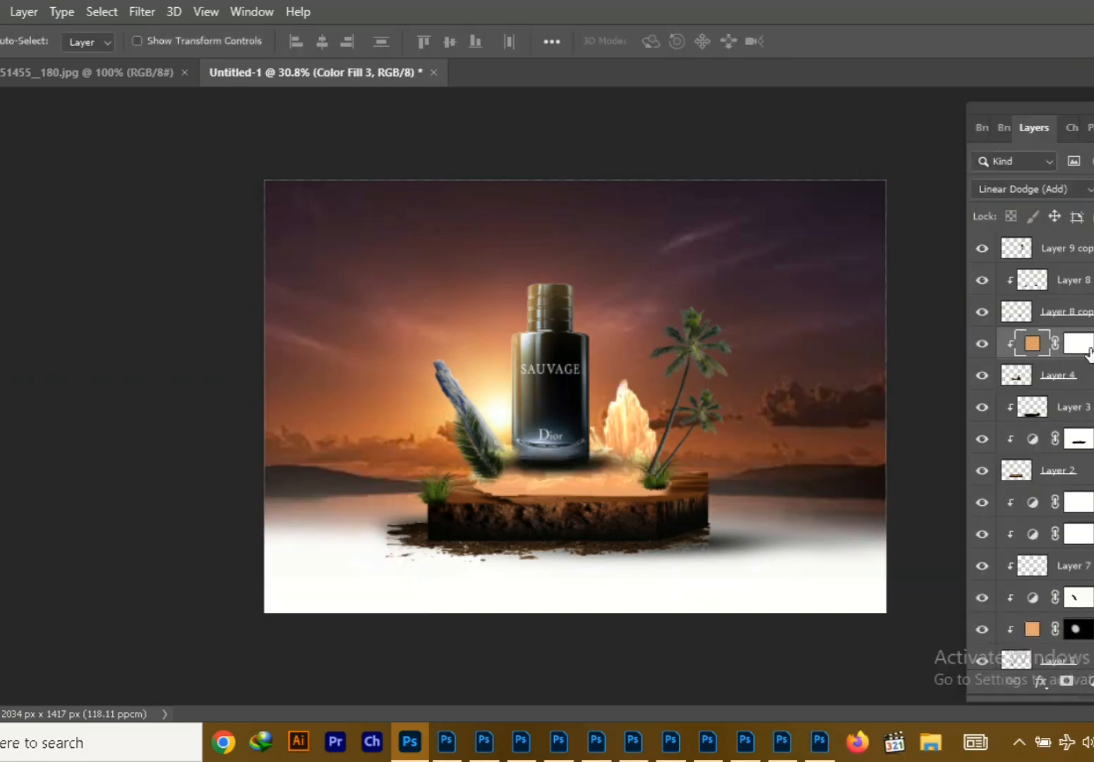
key(b)
click(568, 387)
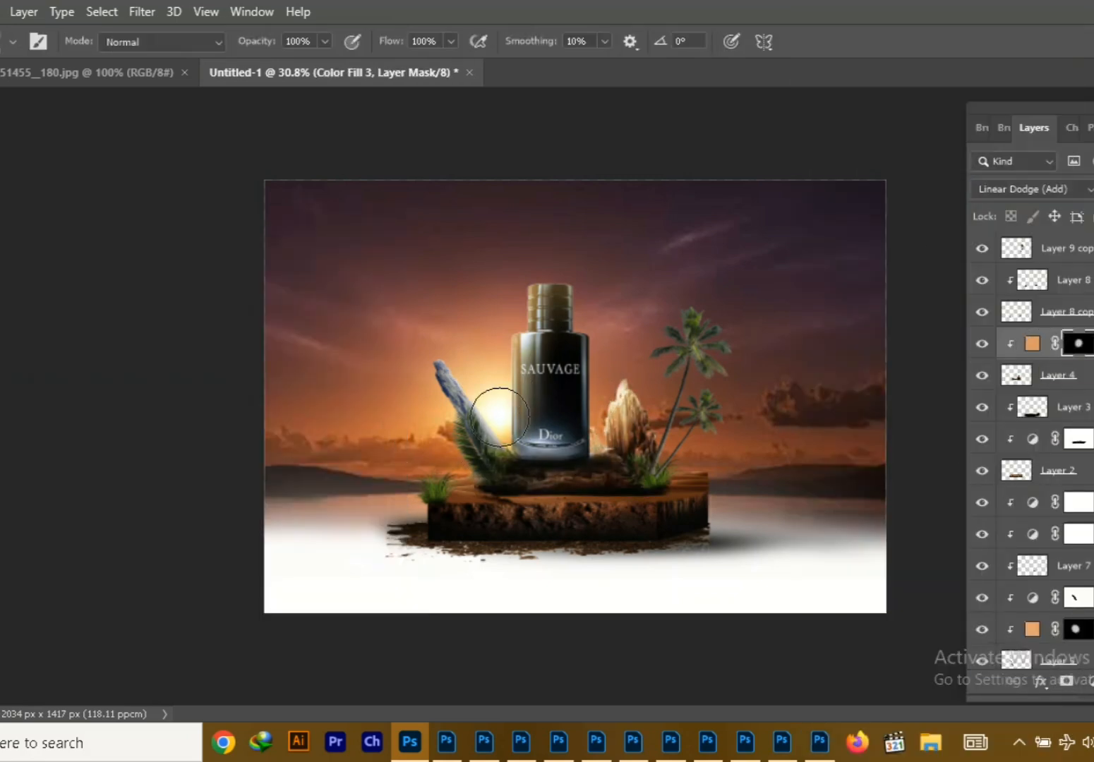
key(v)
Clip a Linear Dodge (Add) Solid Color fill to the palm trees, using a light yellow-orange from the sunset glow
click(986, 250)
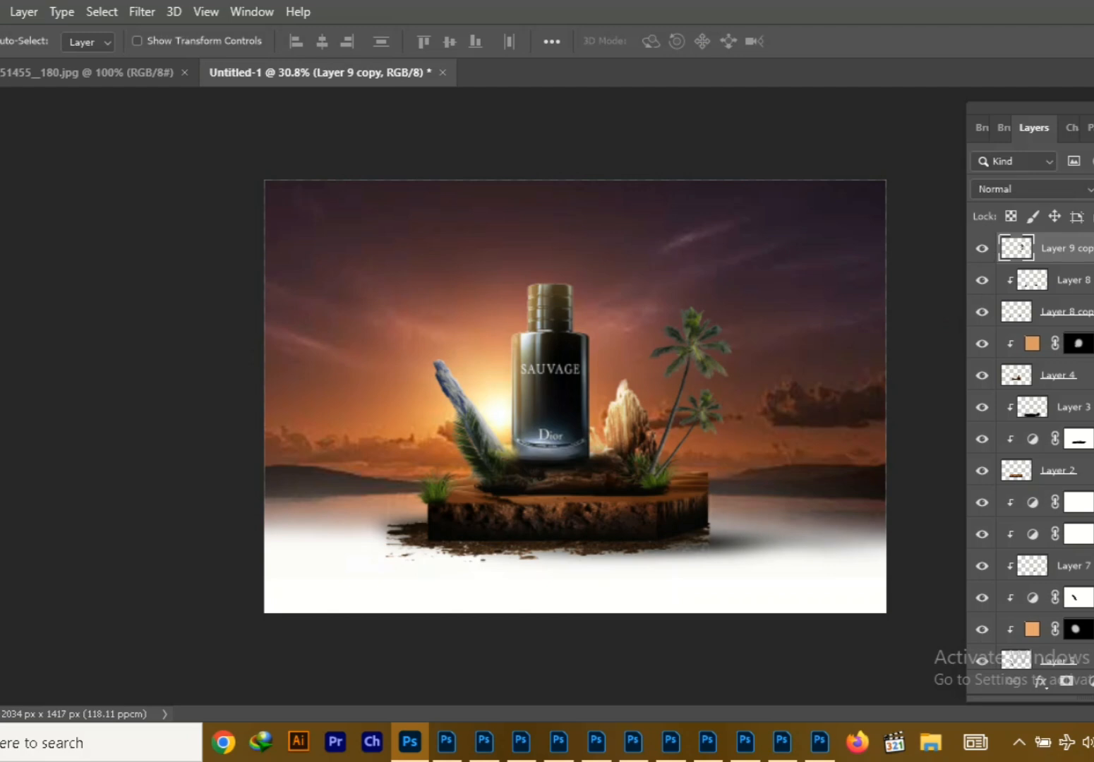
key(ctrl+shift+alt+n)
right_click(1046, 254)
click(916, 384)
click(1035, 189)
click(1017, 384)
click(1091, 682)
click(1080, 334)
key(Return)
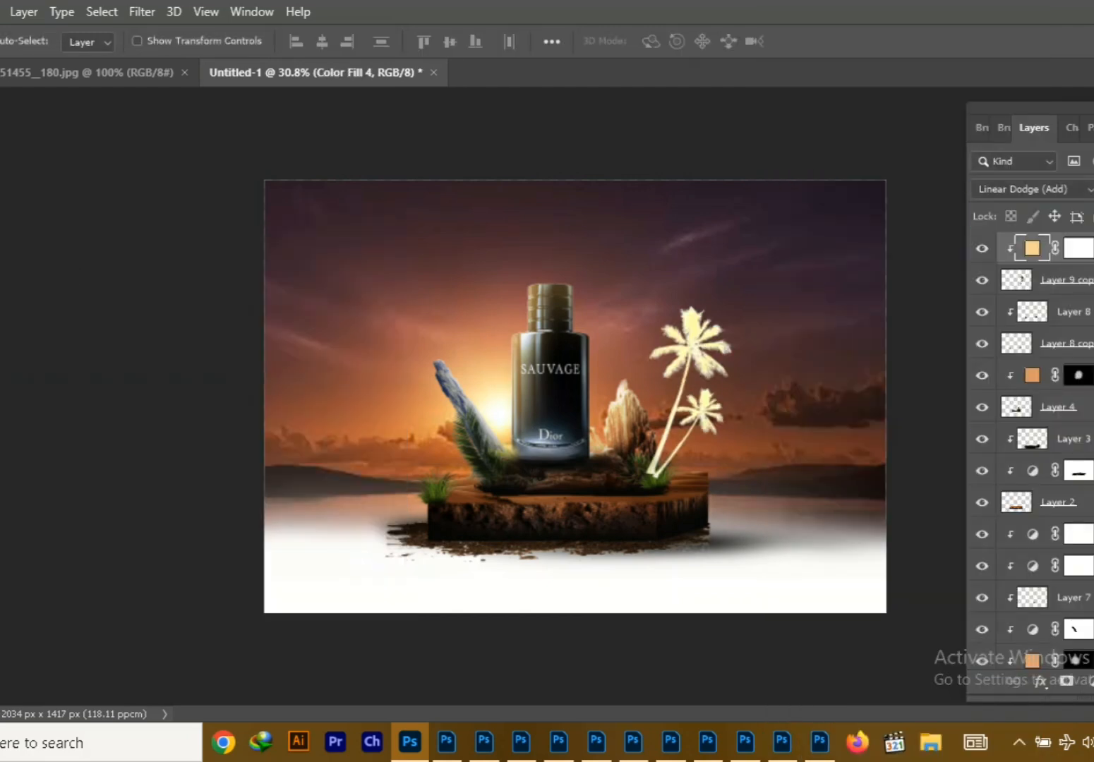
Invert the palm fill's mask and paint the warm light back along the sunlit side of the trees
key(ctrl+i)
key(b)
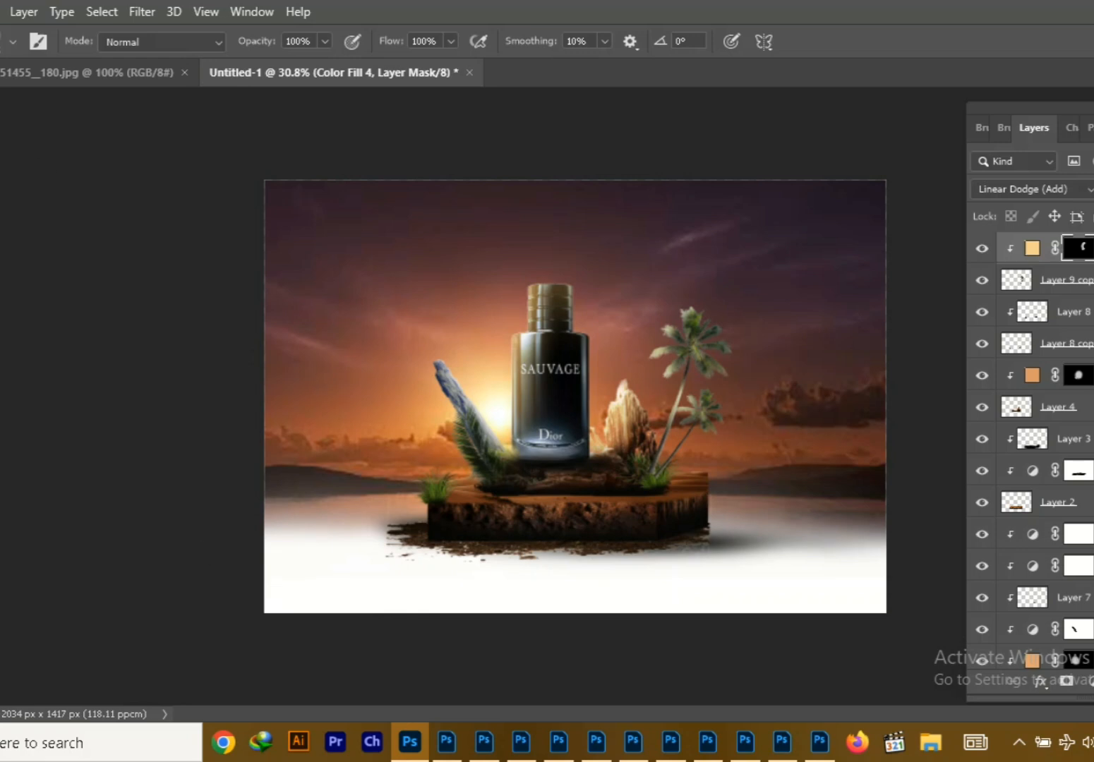
key(v)
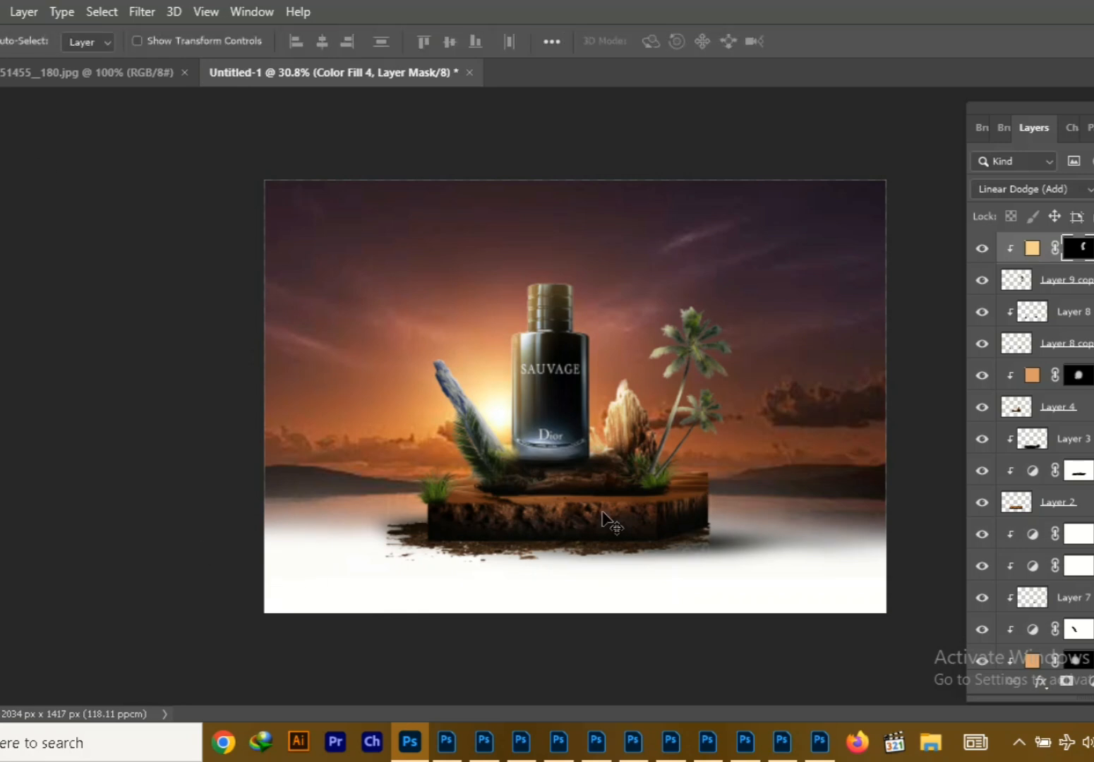
Select the sunset sky layer and nudge it slightly upward
click(728, 556)
click(695, 493)
drag(810, 364, 813, 360)
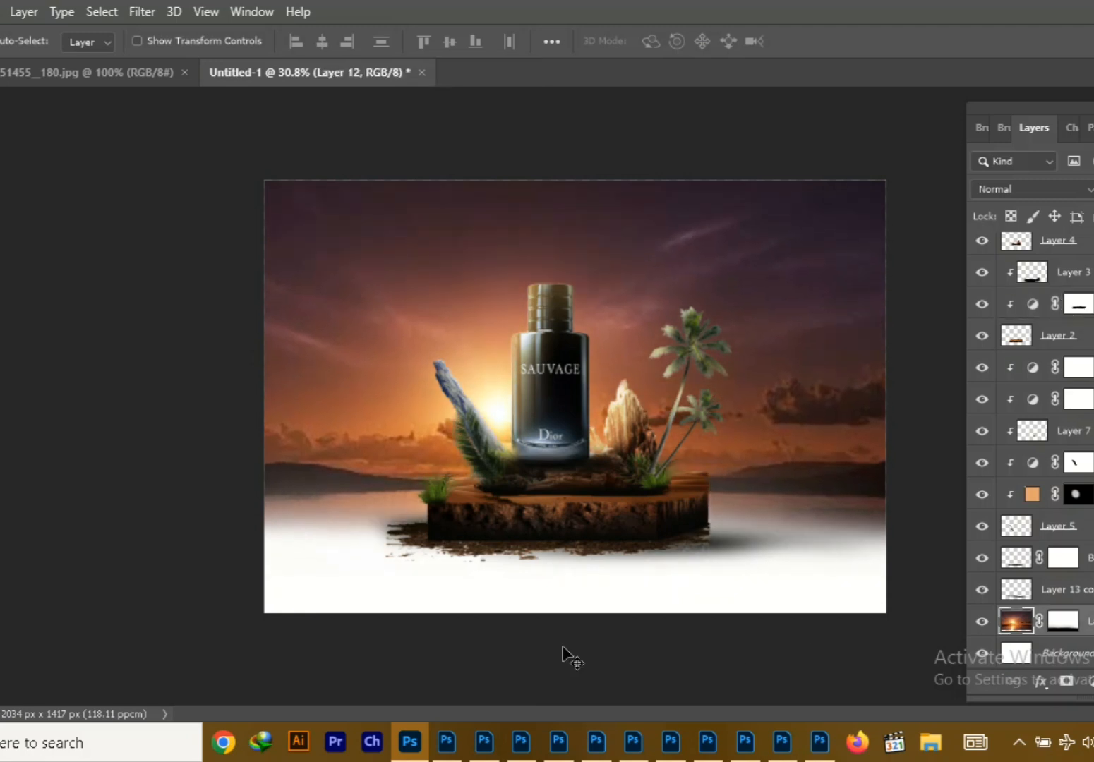
Reduce the height and width of the dark ground debris beneath the block and set it aside in the upper-left sky
click(498, 560)
key(ctrl+t)
drag(552, 579, 552, 574)
drag(707, 535, 712, 534)
drag(555, 575, 556, 575)
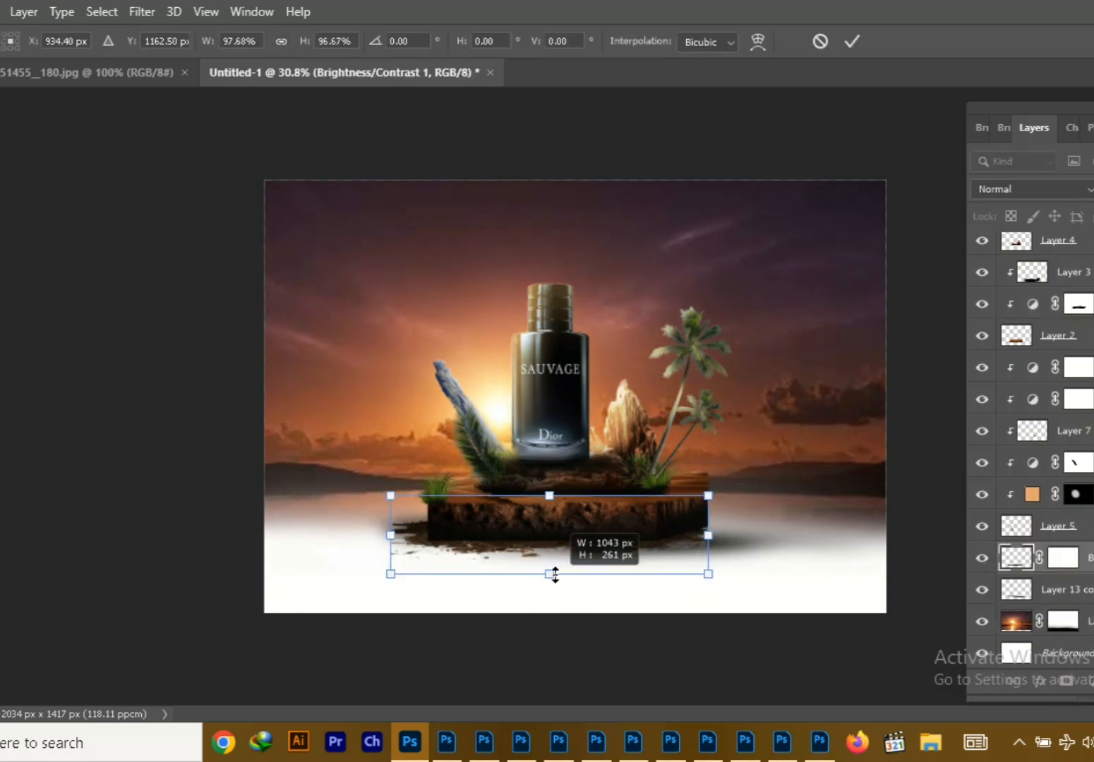
drag(550, 497, 551, 538)
drag(570, 563, 573, 539)
drag(553, 550, 554, 576)
drag(594, 547, 474, 227)
key(Return)
Raise the ground shadow at the block's right end slightly and narrow it from both sides
drag(716, 541, 725, 529)
key(ctrl+t)
drag(311, 526, 401, 525)
mouse_move(696, 537)
mouse_down()
mouse_move(726, 537)
mouse_move(681, 538)
mouse_up()
drag(961, 526, 883, 528)
drag(803, 542, 849, 539)
click(856, 46)
alt+drag(737, 523, 535, 593)
key(ctrl+z)
Add a layer above Layer 13 copy 2 and stretch a soft black dab to 643.35% by 54.49% as a shadow beneath the block
scroll(1057, 594, down, 1)
click(1058, 595)
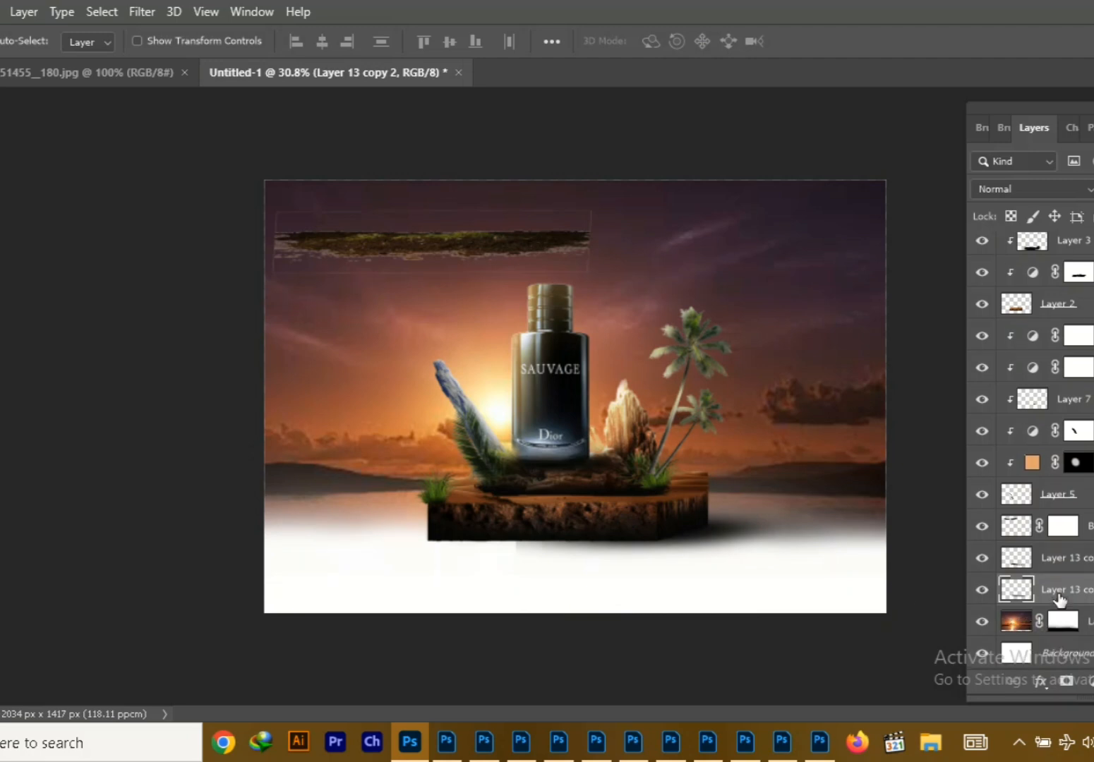
key(ctrl+shift+alt+n)
key(b)
click(346, 562)
key(ctrl+t)
drag(395, 561, 930, 561)
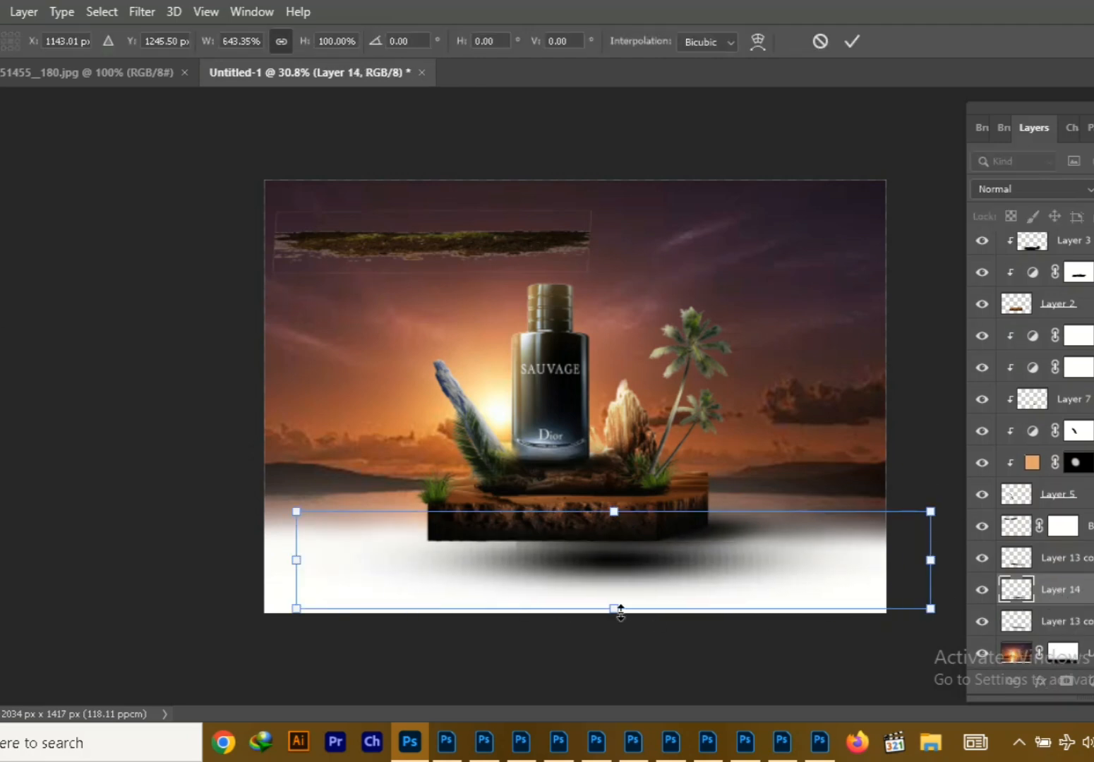
drag(616, 608, 616, 574)
mouse_move(665, 552)
mouse_down()
mouse_move(527, 551)
mouse_move(484, 565)
mouse_move(522, 545)
mouse_up()
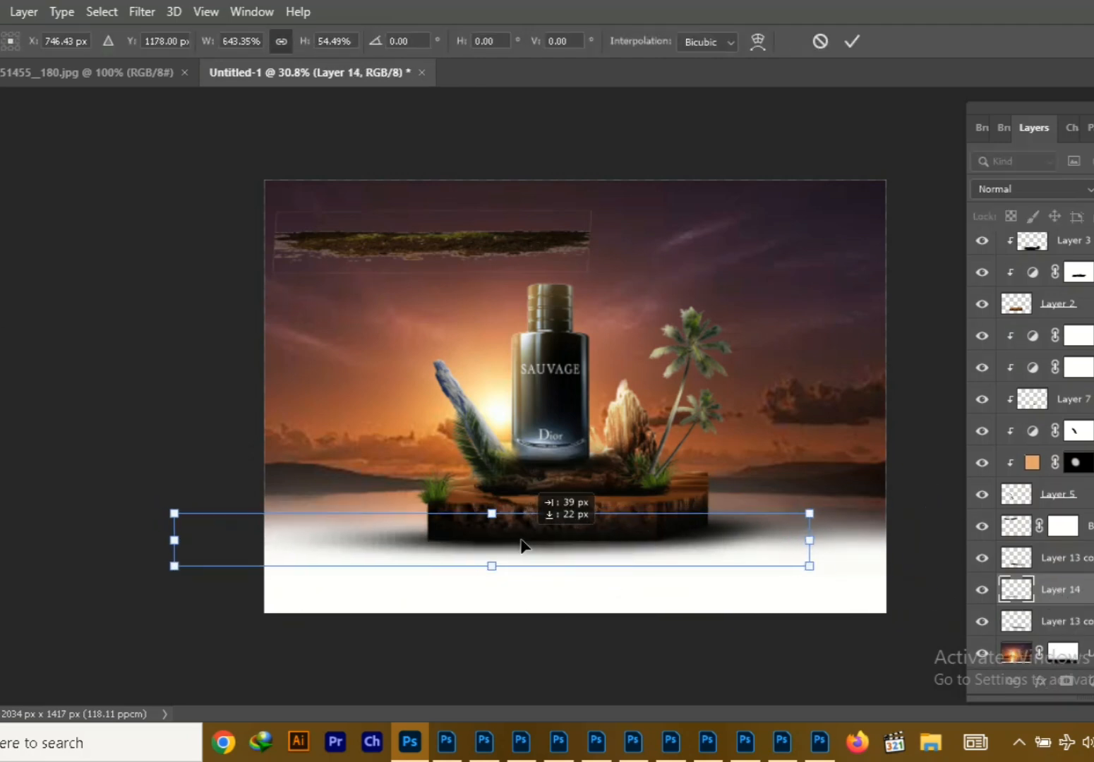
click(854, 44)
Duplicate the new shadow, shift it right under the block and scale it to 83.14% wide and 87.51% high
key(ctrl+j)
drag(417, 538, 457, 538)
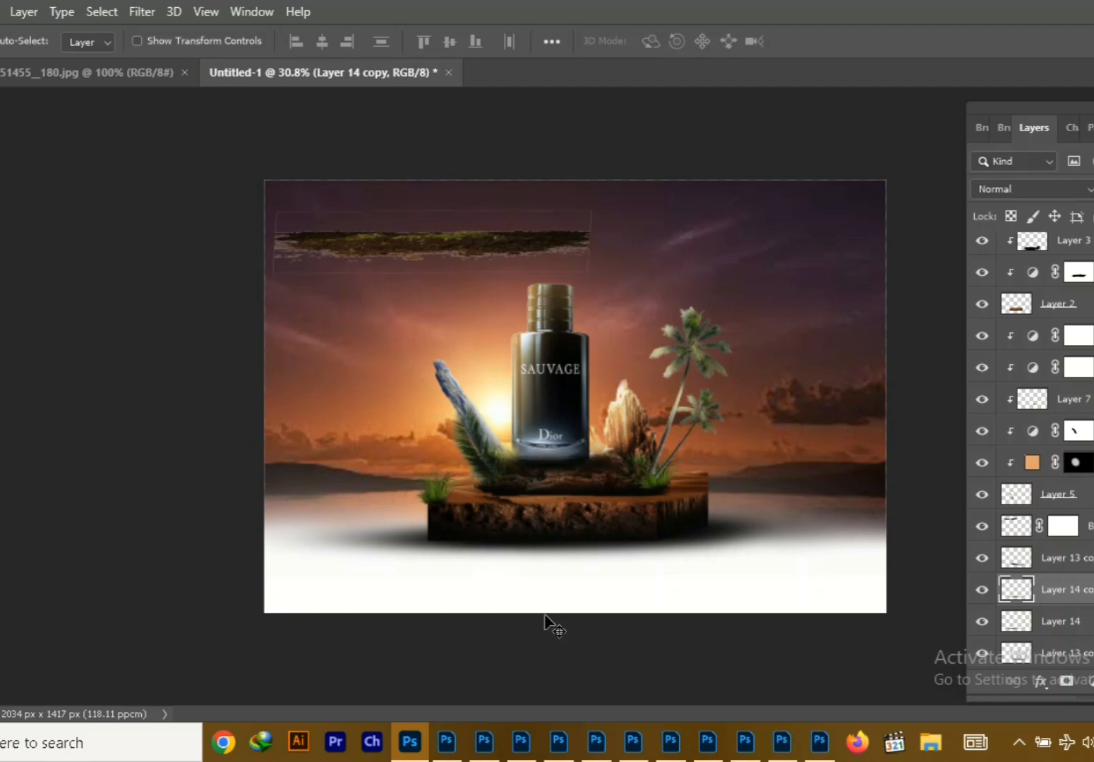
key(ctrl+t)
drag(227, 536, 307, 536)
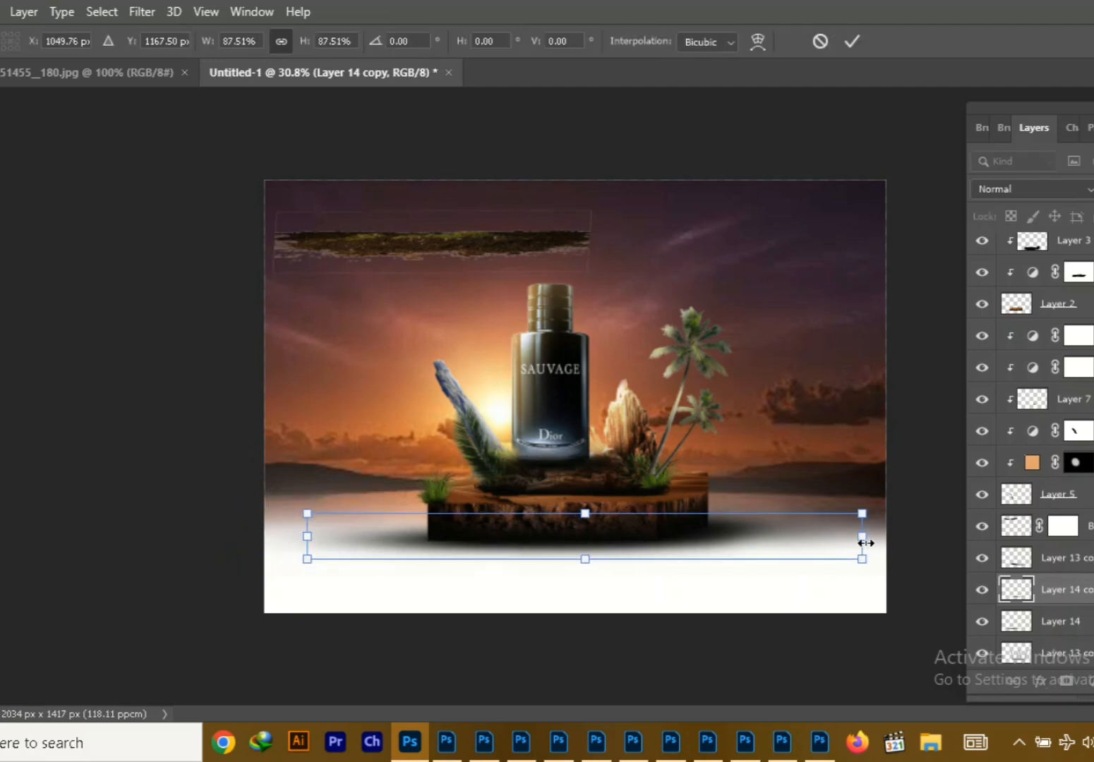
click(852, 44)
Move the dark ground debris back beneath the block and place its layer directly below the sunset sky layer
click(716, 552)
drag(475, 236, 613, 537)
drag(1090, 612, 1090, 636)
Enlarge the ground debris slightly so it spreads just beyond both ends of the block's base
key(ctrl+t)
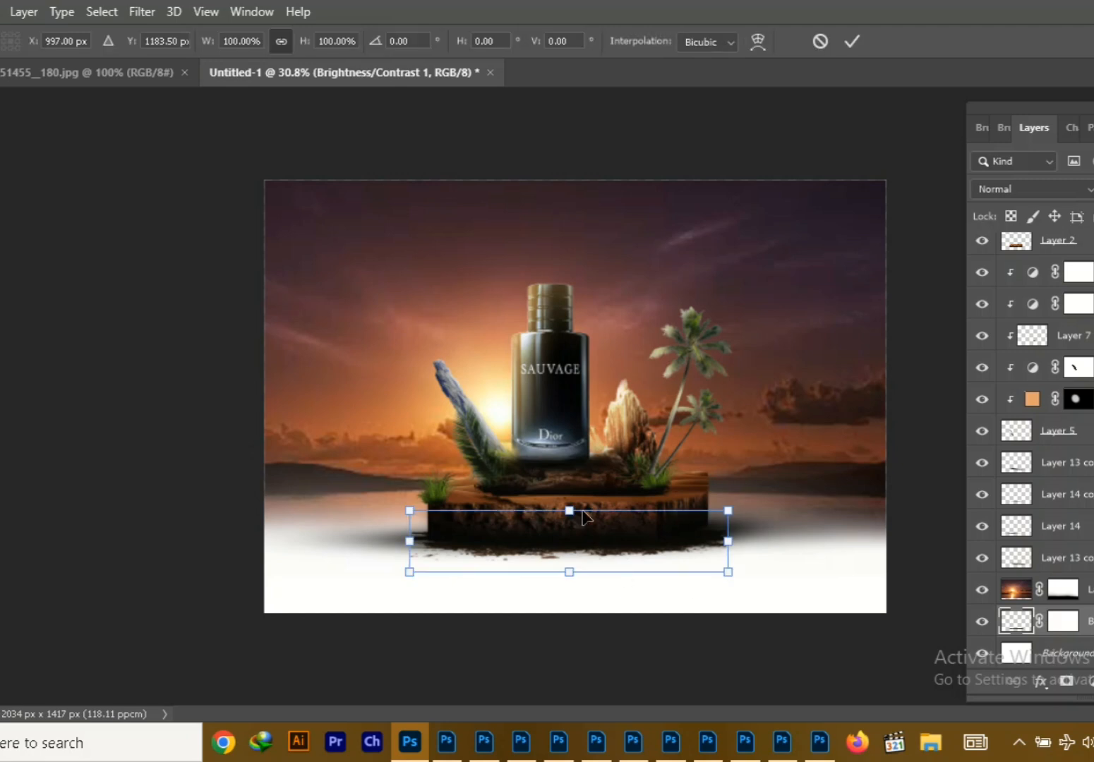
drag(570, 511, 570, 507)
mouse_move(583, 562)
mouse_down()
mouse_move(574, 556)
mouse_move(580, 574)
mouse_up()
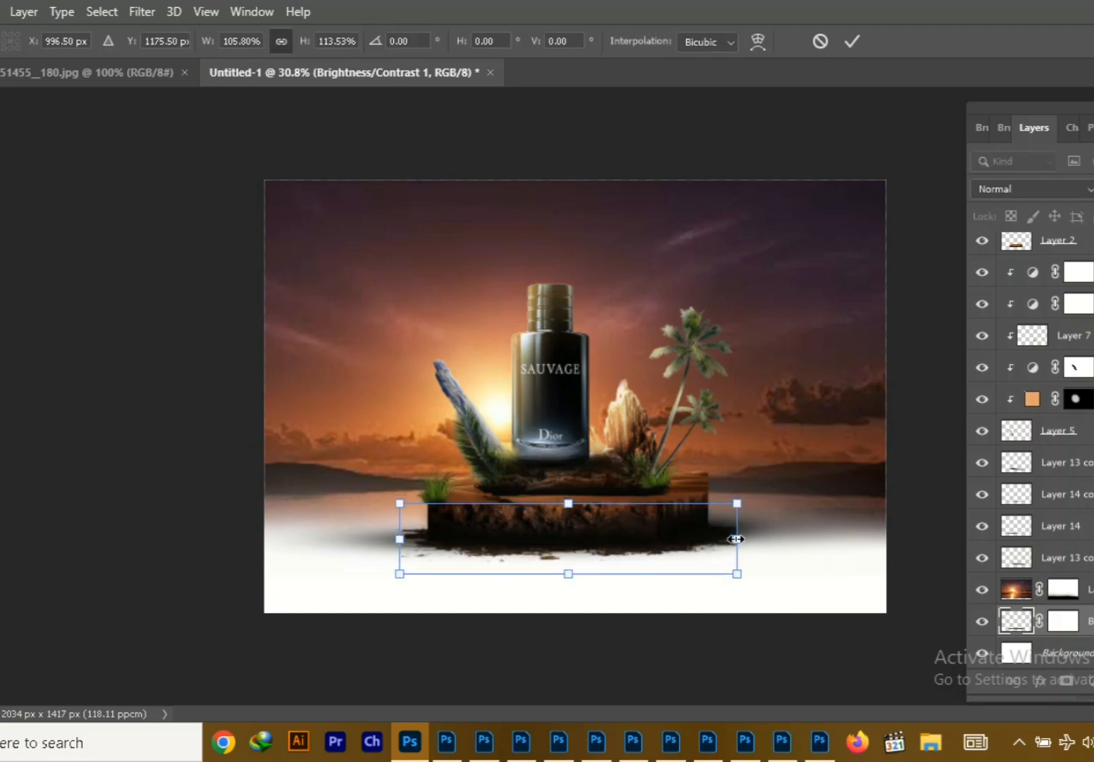
drag(738, 539, 732, 540)
key(Return)
Enlarge the sunset sky on Layer 12 slightly and shift it a little upward
click(755, 332)
key(ctrl+t)
scroll(344, 593, up, 1)
scroll(312, 579, down, 9)
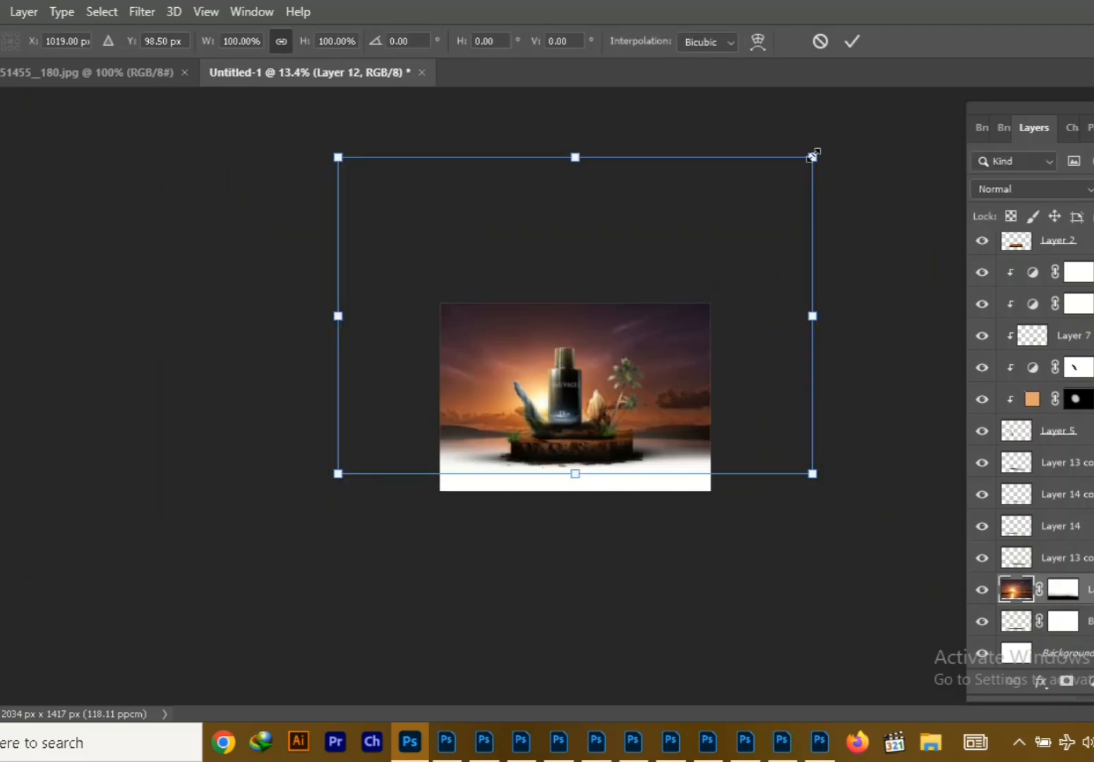
drag(814, 157, 829, 146)
key(Return)
scroll(590, 607, up, 10)
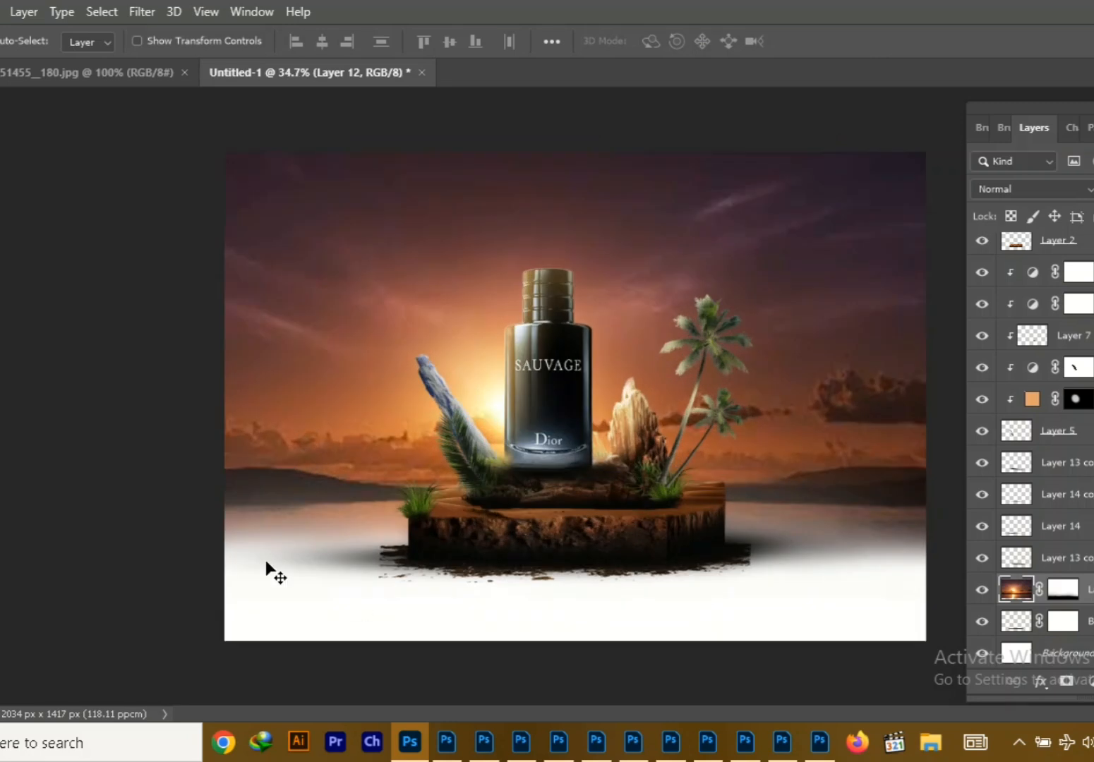
drag(356, 368, 360, 359)
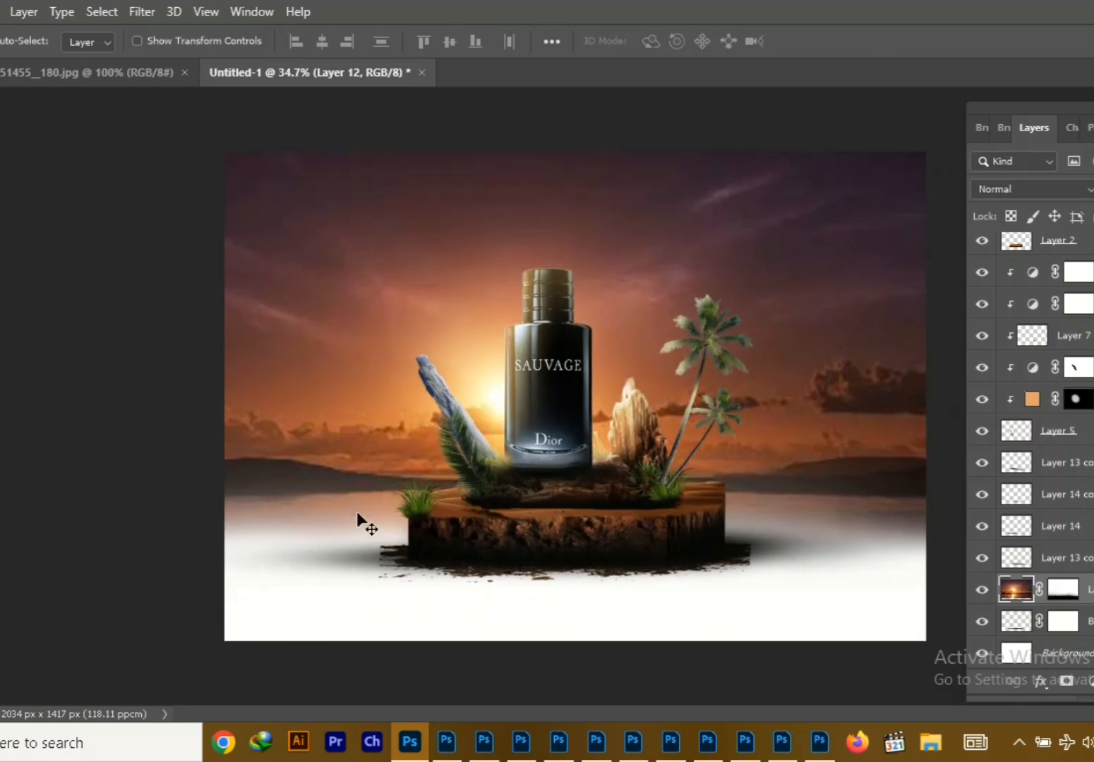
Browse for an image to open in the "birds ,png file" folder under pic\local00112244 on USB Drive (F:)
click(2, 12)
click(3, 50)
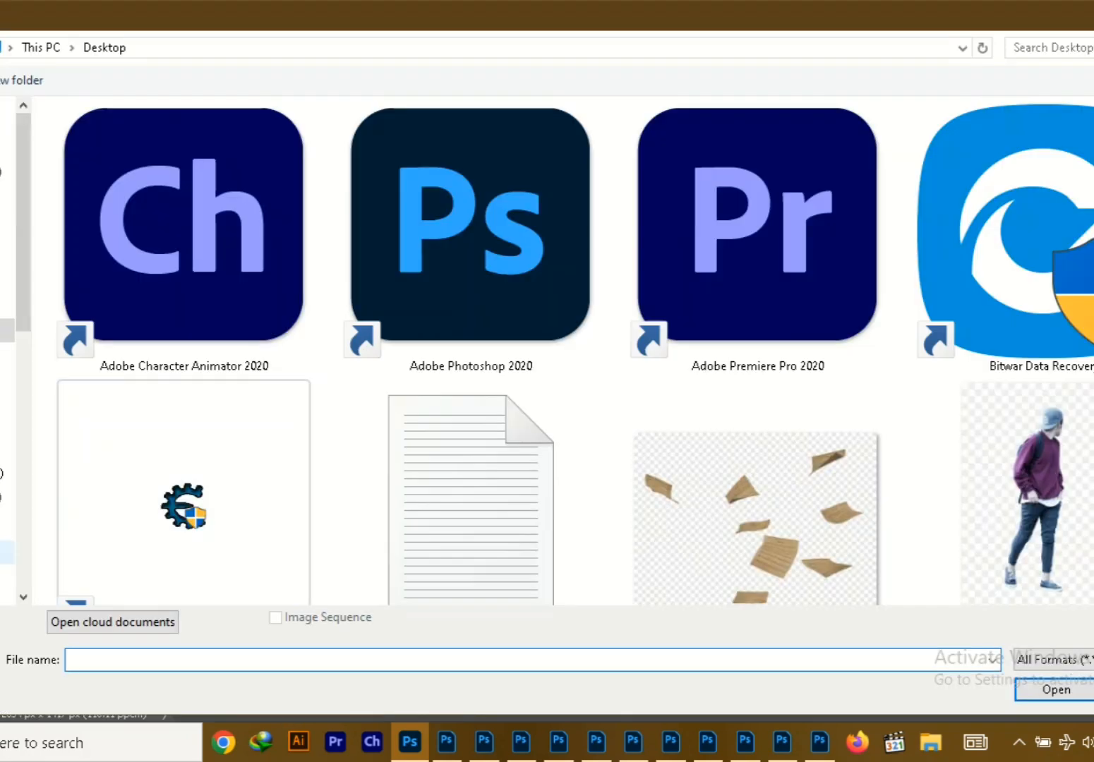
click(6, 550)
double_click(106, 502)
double_click(110, 160)
double_click(480, 283)
scroll(531, 417, down, 15)
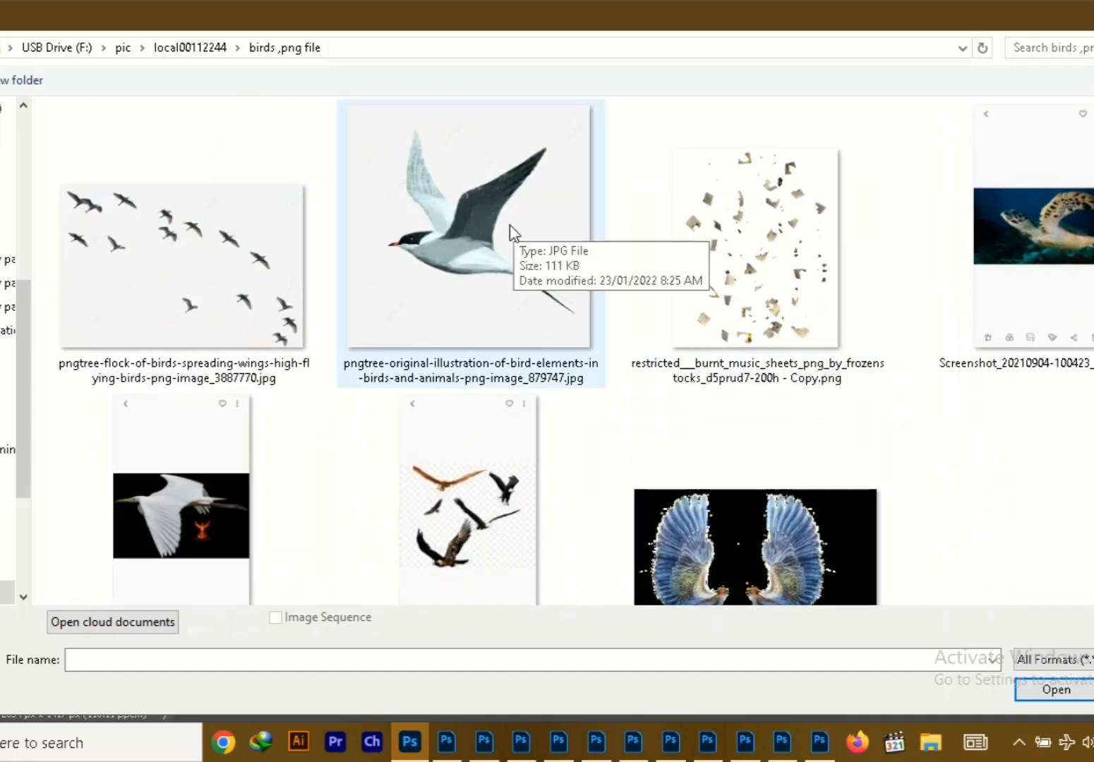
Look through the bird images and open pngtree-original-illustration-of-bird-elements-in-birds-and-animals-png-image_879747.jpg
click(510, 234)
scroll(510, 235, down, 10)
scroll(562, 351, down, 3)
scroll(563, 351, up, 10)
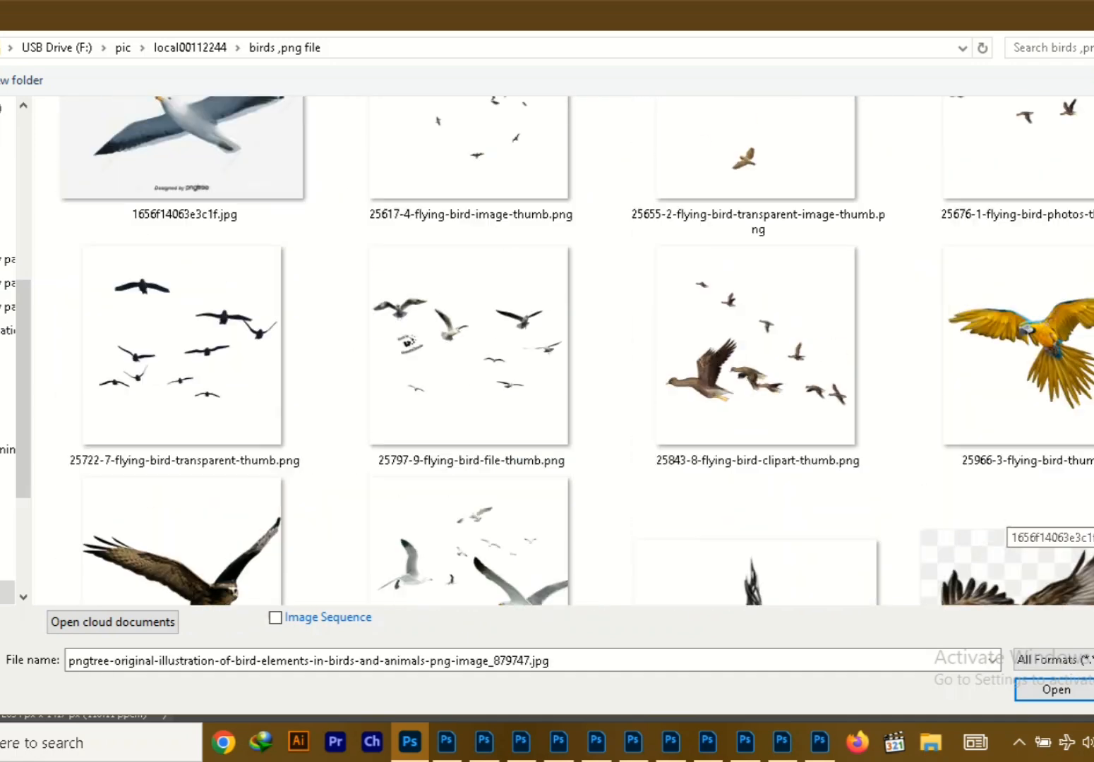
scroll(563, 351, down, 10)
scroll(563, 351, up, 12)
key(Return)
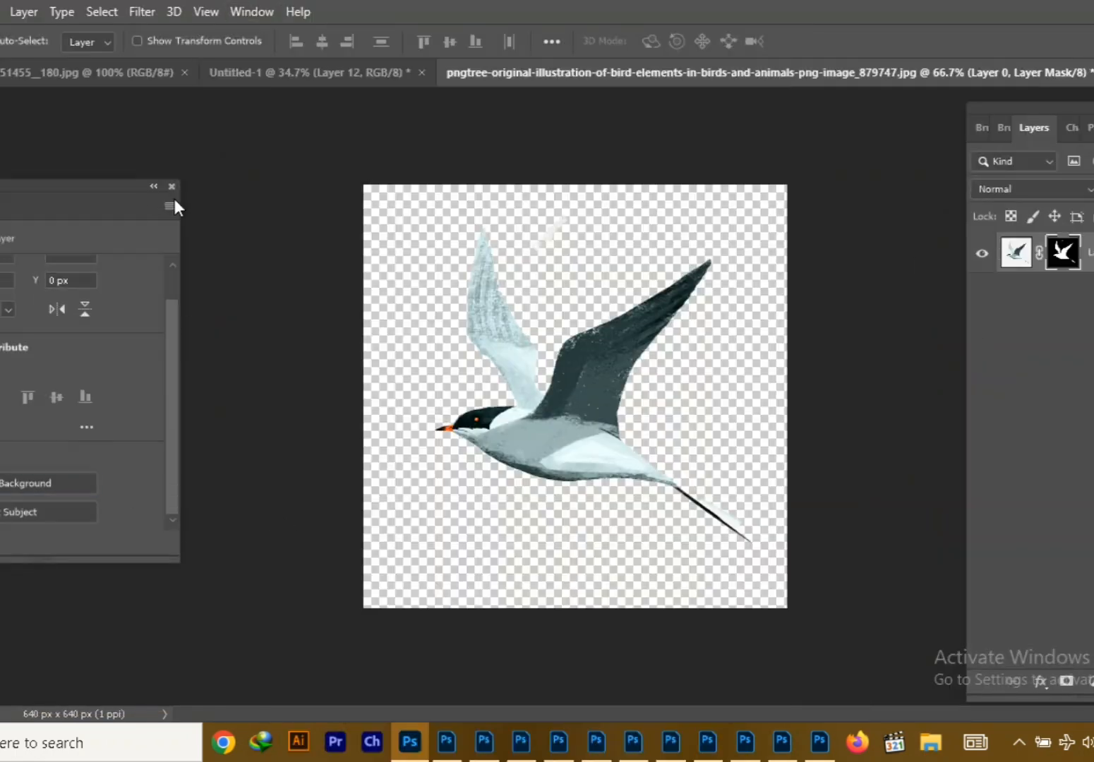
Mask out the bird image's background and bring the bird into the Untitled-1 composition above the sunset sky layer
click(171, 187)
drag(584, 73, 215, 187)
drag(290, 444, 305, 363)
click(423, 182)
Scale the bird layer down to about 101 px square and place it in the sky left of the bottle cap
key(ctrl+t)
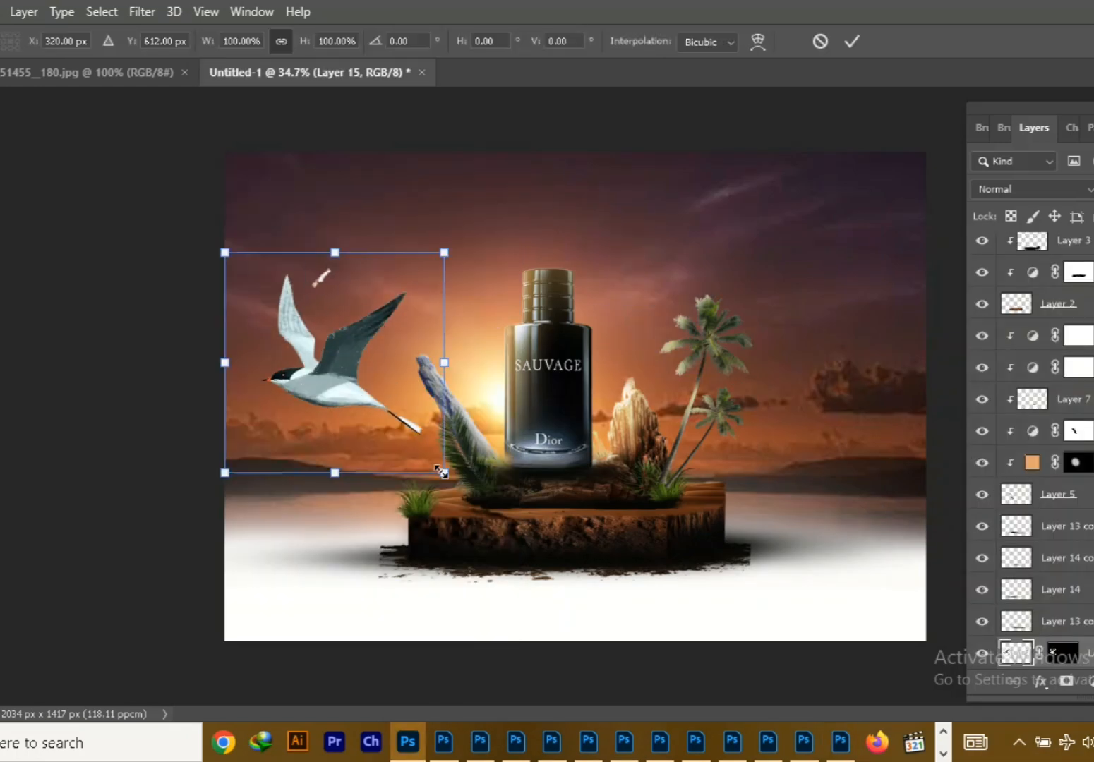
drag(444, 470, 297, 324)
drag(249, 294, 426, 334)
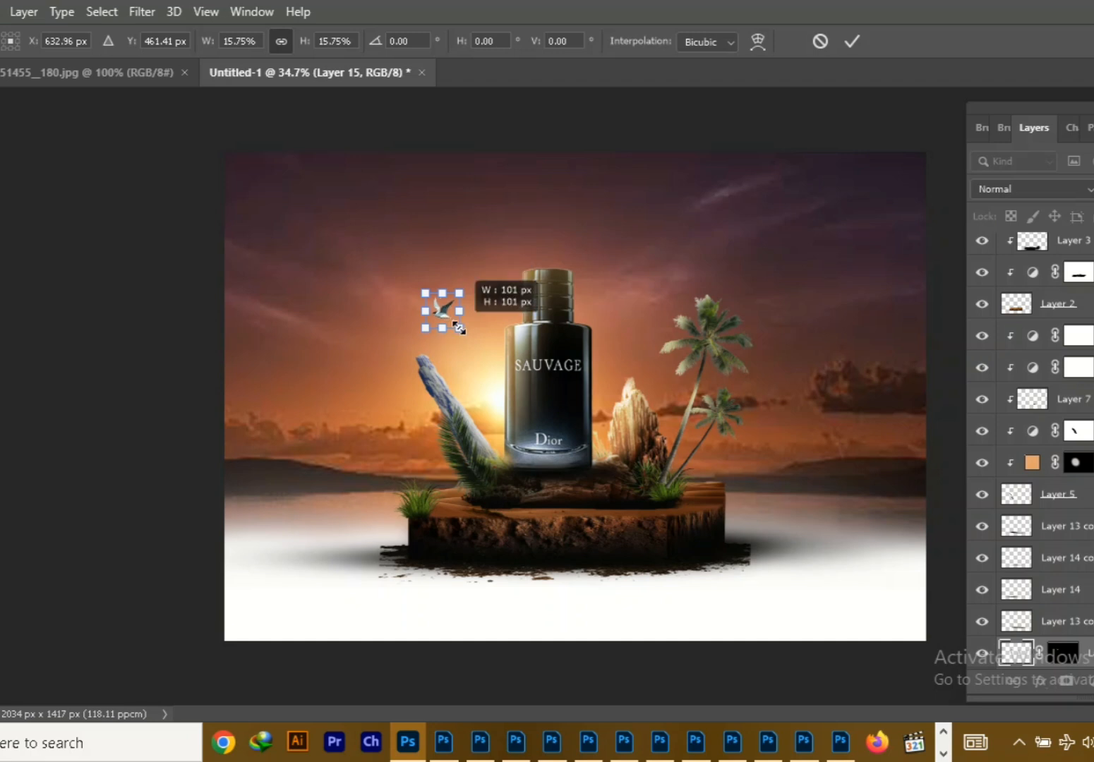
key(Return)
Erase the stray mark beside the bird's wings
scroll(774, 291, up, 9)
drag(162, 331, 507, 599)
click(21, 220)
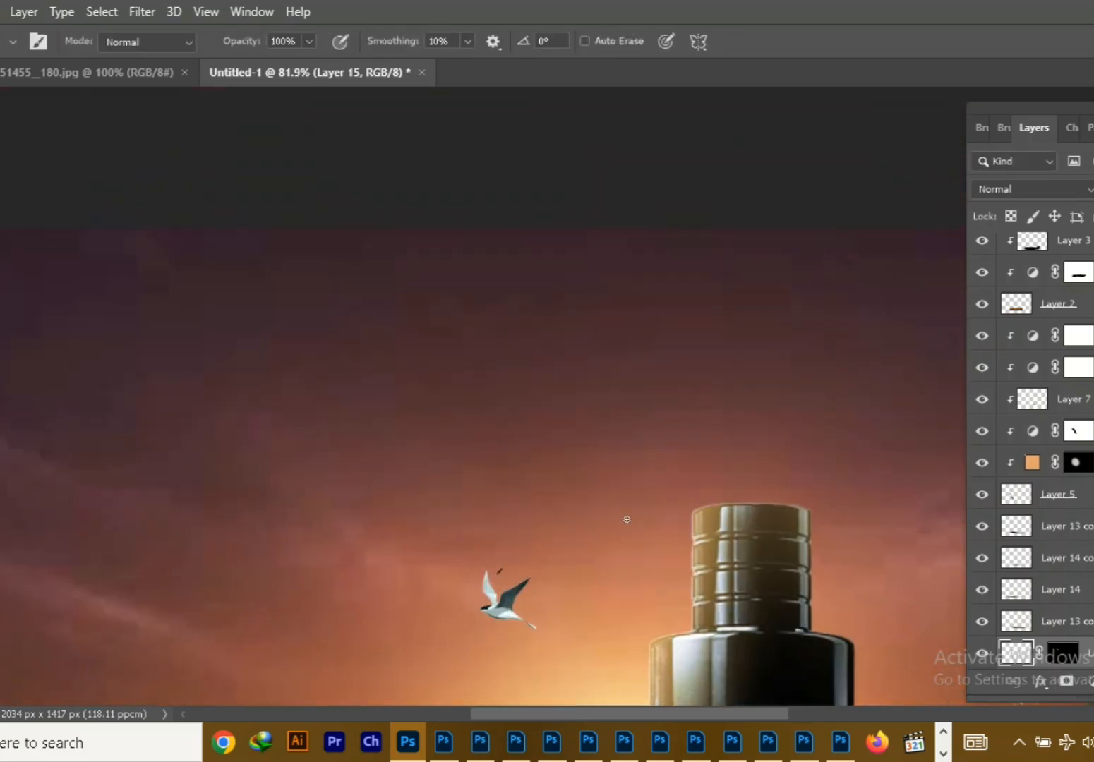
key(e)
key(v)
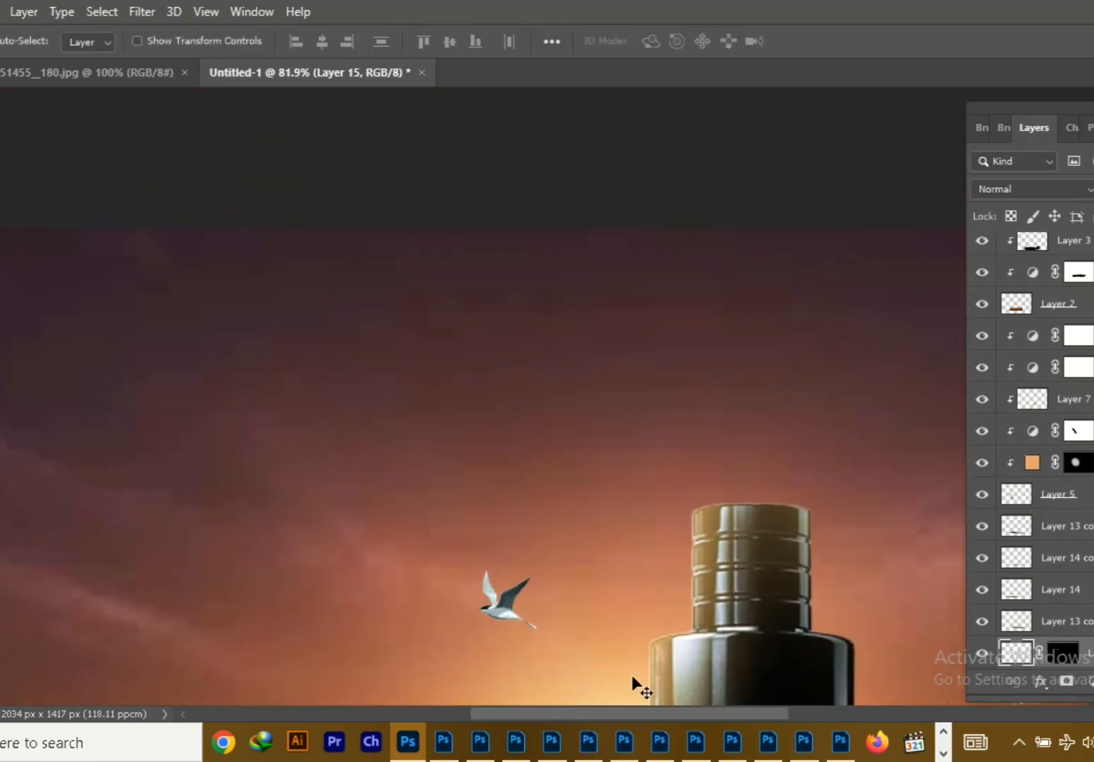
Clip a Brightness/Contrast adjustment to the bird and darken it
click(1091, 682)
click(1083, 391)
drag(34, 364, 118, 365)
click(29, 541)
click(172, 187)
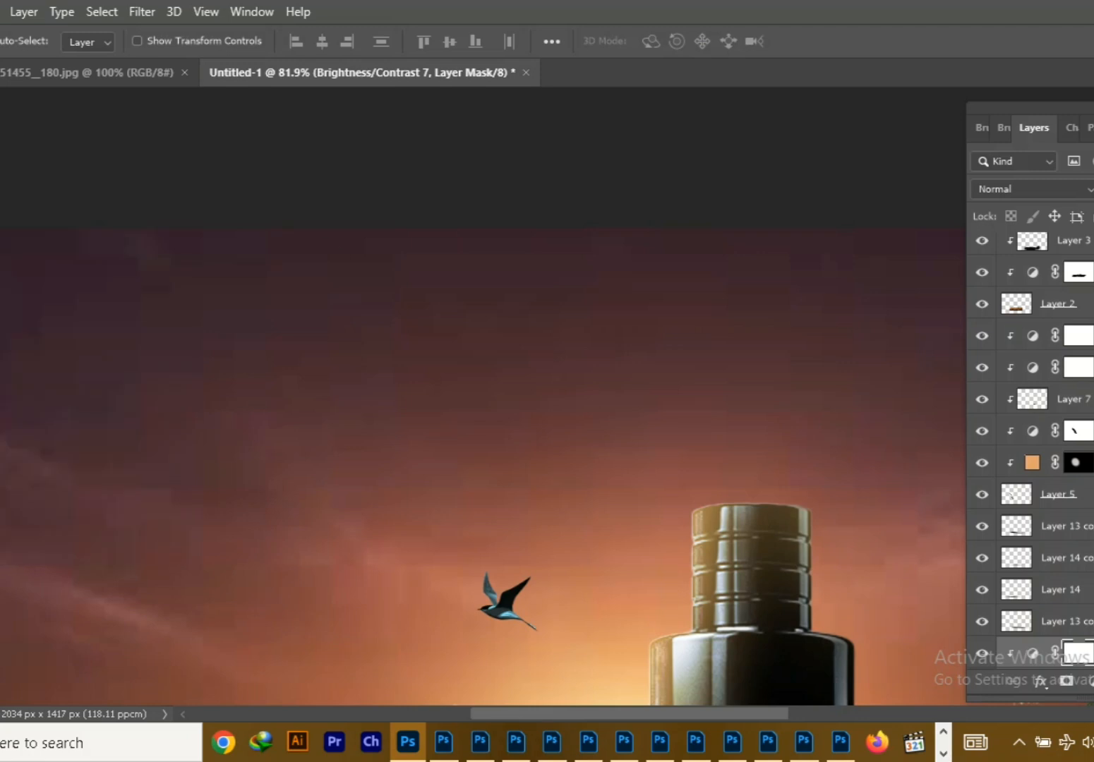
Try to brush white on the bird adjustment's mask and delete the Brightness/Contrast adjustment
key(e)
scroll(543, 566, up, 5)
drag(586, 627, 602, 420)
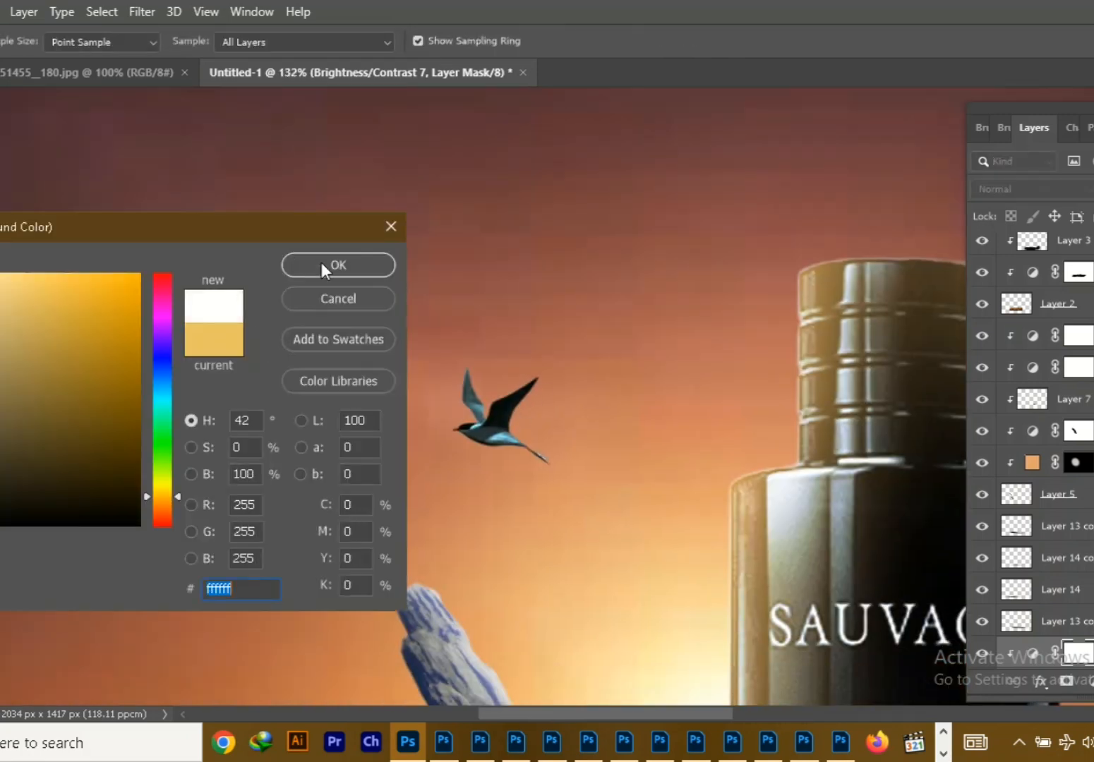
click(324, 269)
key(y)
key(b)
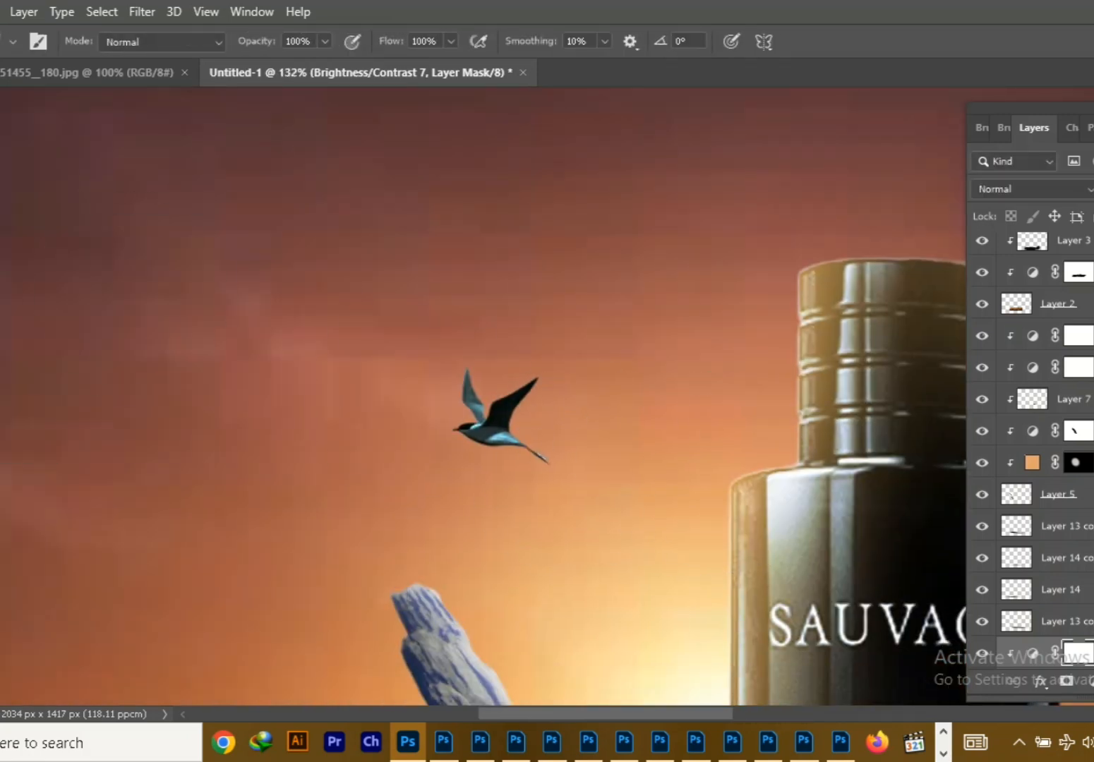
click(313, 262)
scroll(1030, 452, down, 3)
key(v)
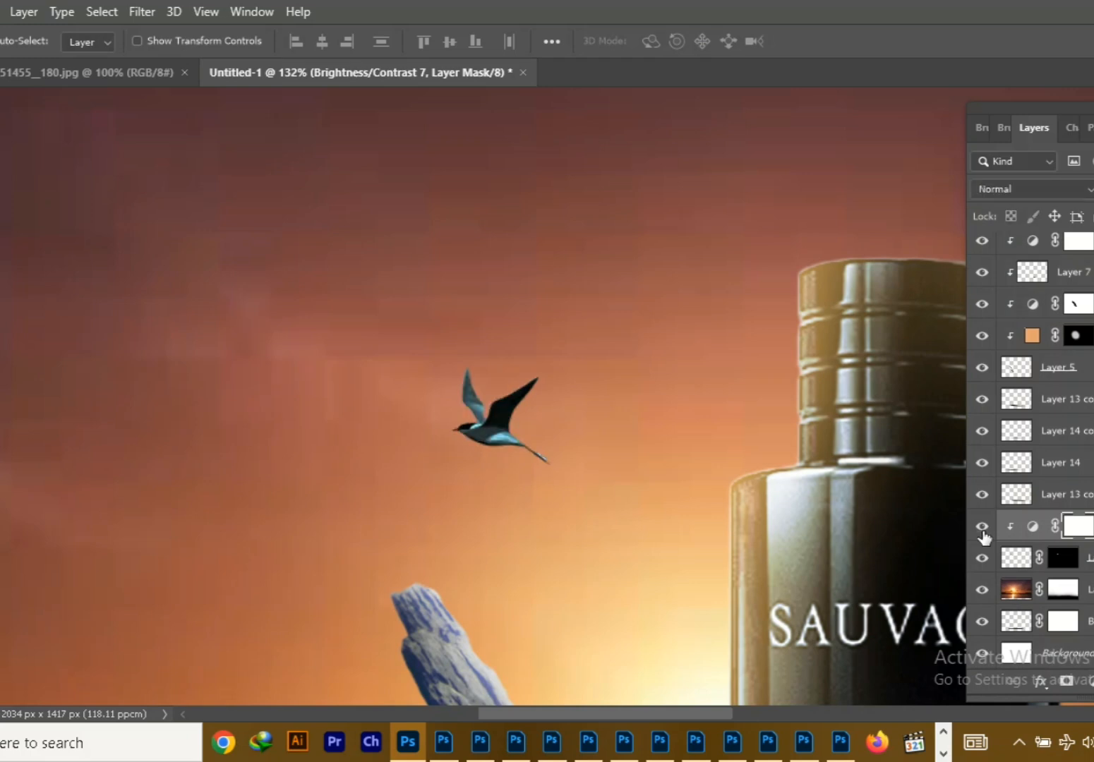
key(e)
key(Delete)
Clip a Brightness/Contrast adjustment to the bird layer and darken the bird
click(1092, 682)
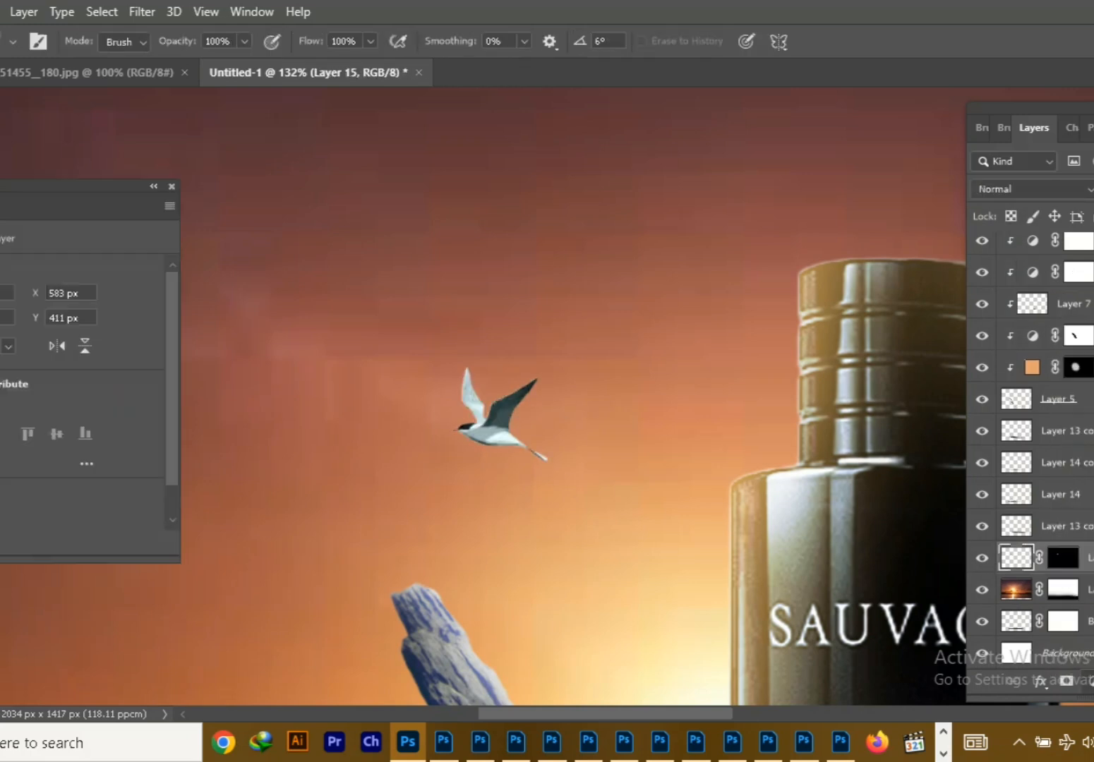
click(29, 543)
drag(33, 366, 172, 378)
click(171, 187)
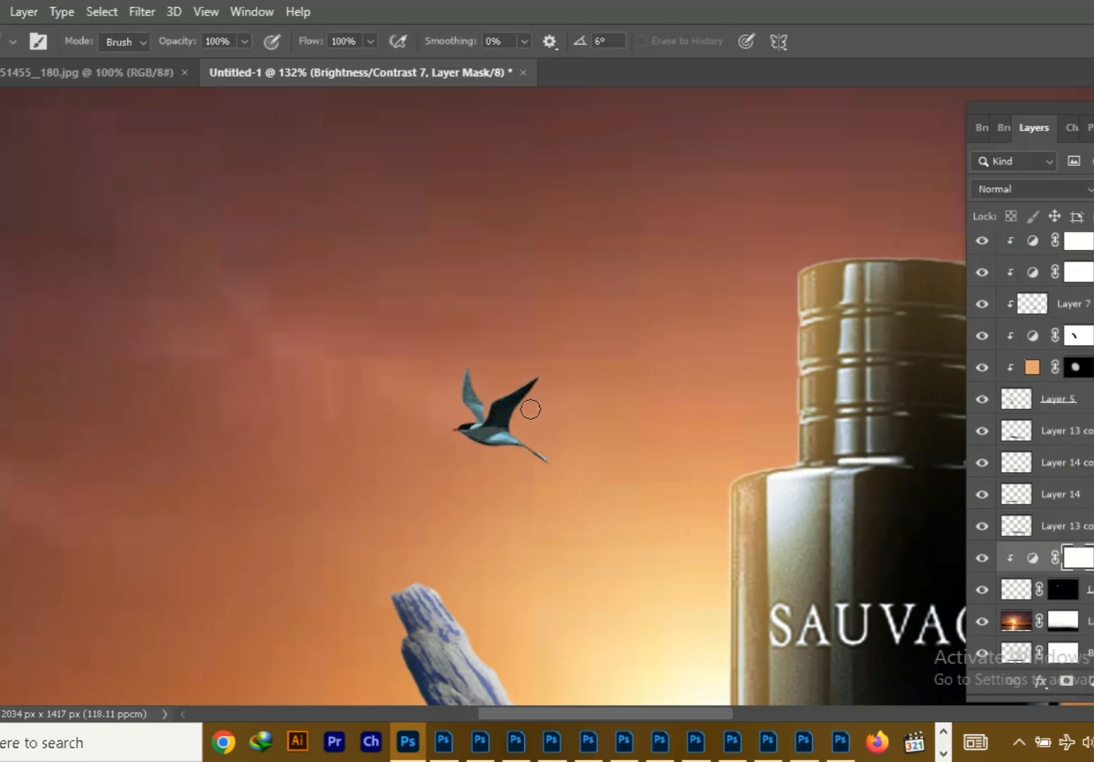
Brush black on the bird adjustment's mask to soften the darkening on its wings and body
key(b)
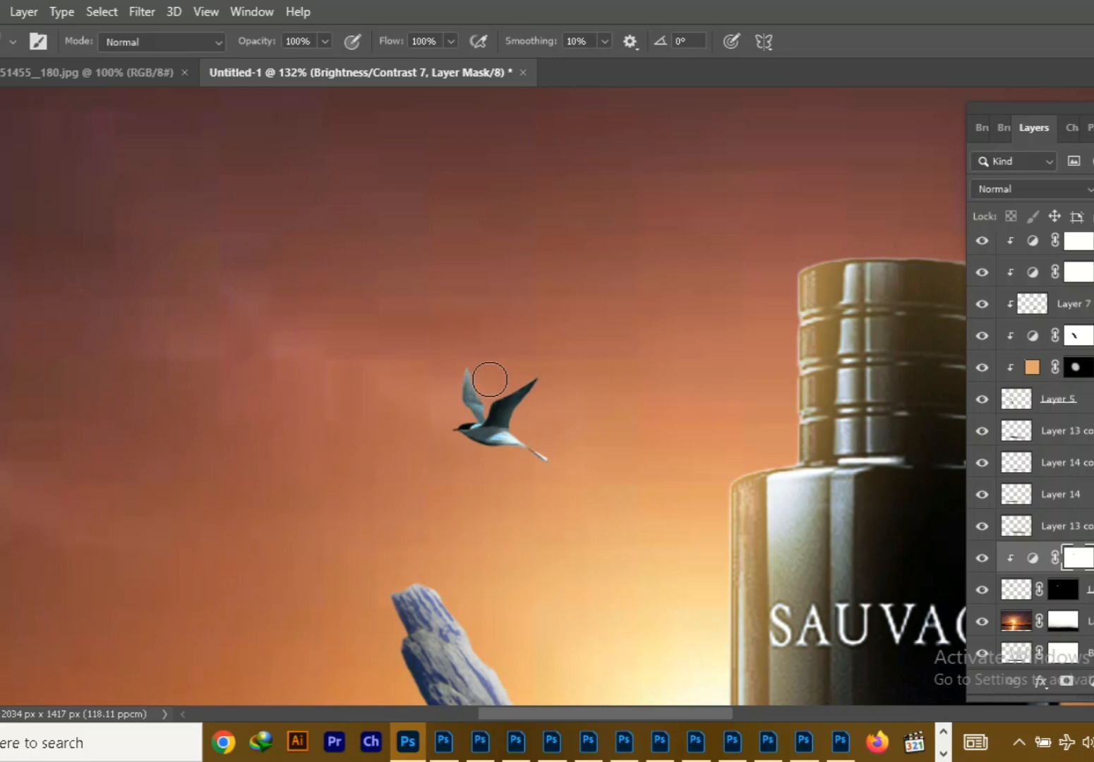
key(v)
click(741, 459)
scroll(740, 458, down, 10)
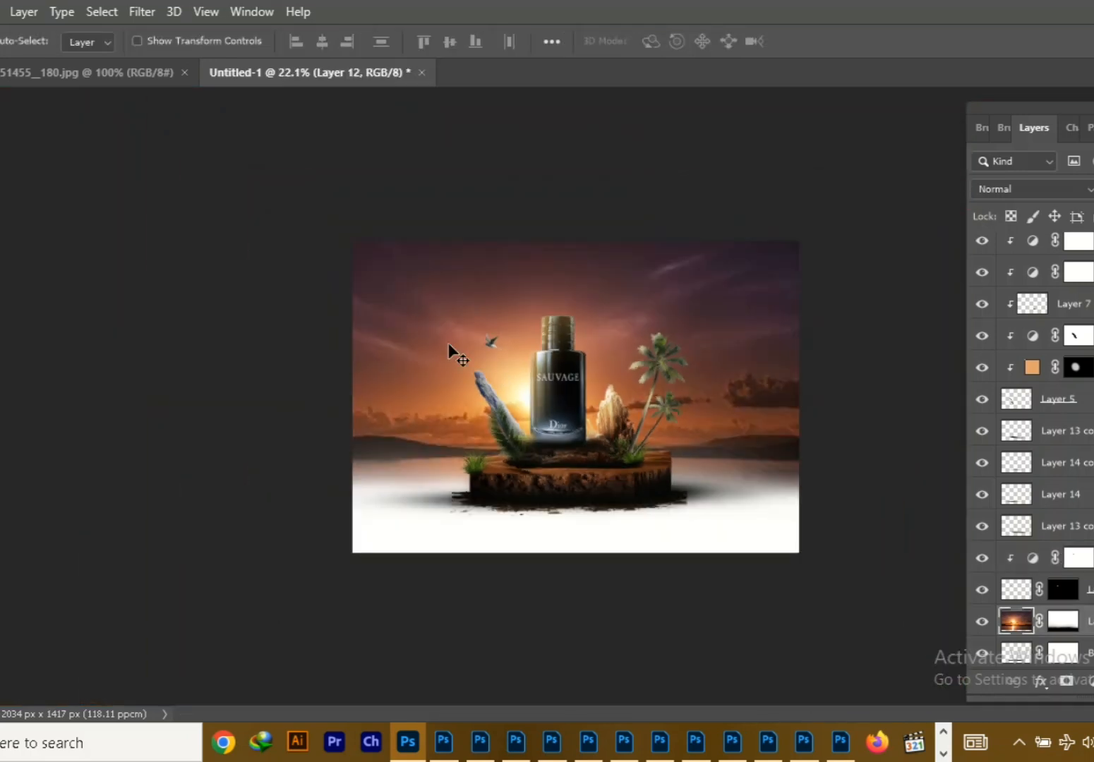
key(ctrl+t)
key(Escape)
click(995, 590)
key(ctrl+t)
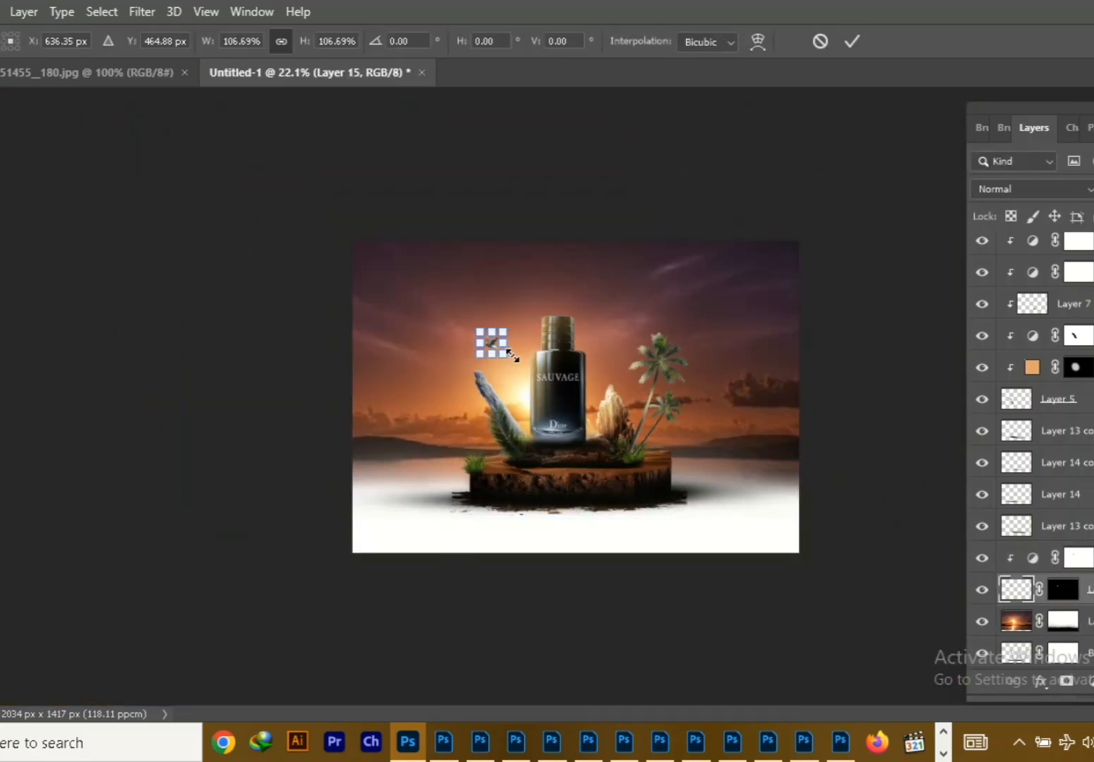
key(Escape)
Merge the bird with its Brightness/Contrast adjustment and shift it slightly left, above the driftwood's tip
shift+click(1024, 559)
key(ctrl+t)
mouse_move(506, 356)
mouse_down()
mouse_move(515, 361)
mouse_move(469, 351)
mouse_move(487, 355)
mouse_up()
click(852, 41)
right_click(1087, 560)
click(921, 581)
key(ctrl+t)
click(852, 41)
key(ctrl+t)
Clip a Brightness/Contrast adjustment to the sunset sky with brightness -5 and contrast -11
click(1016, 590)
click(1092, 681)
click(1032, 436)
click(28, 543)
drag(34, 326, 98, 328)
drag(34, 365, 7, 365)
drag(98, 323, 31, 320)
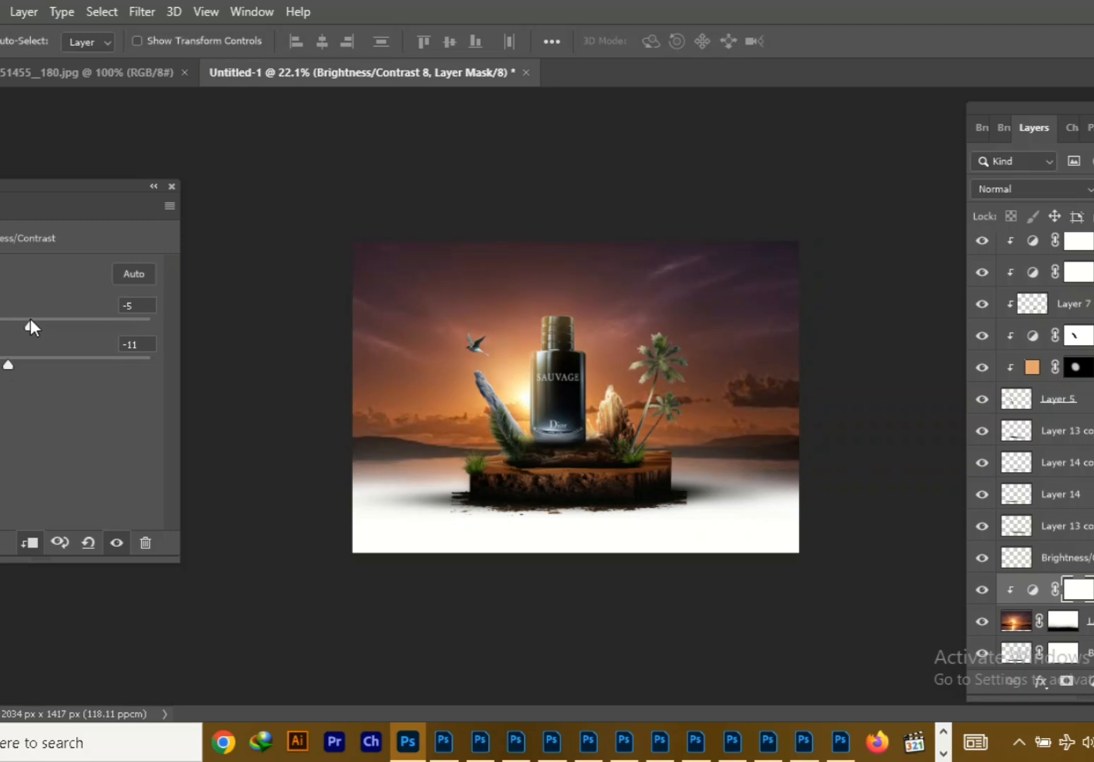
click(172, 186)
Examine the desert block's layers and the effect of its Brightness/Contrast adjustment
click(598, 426)
click(1078, 312)
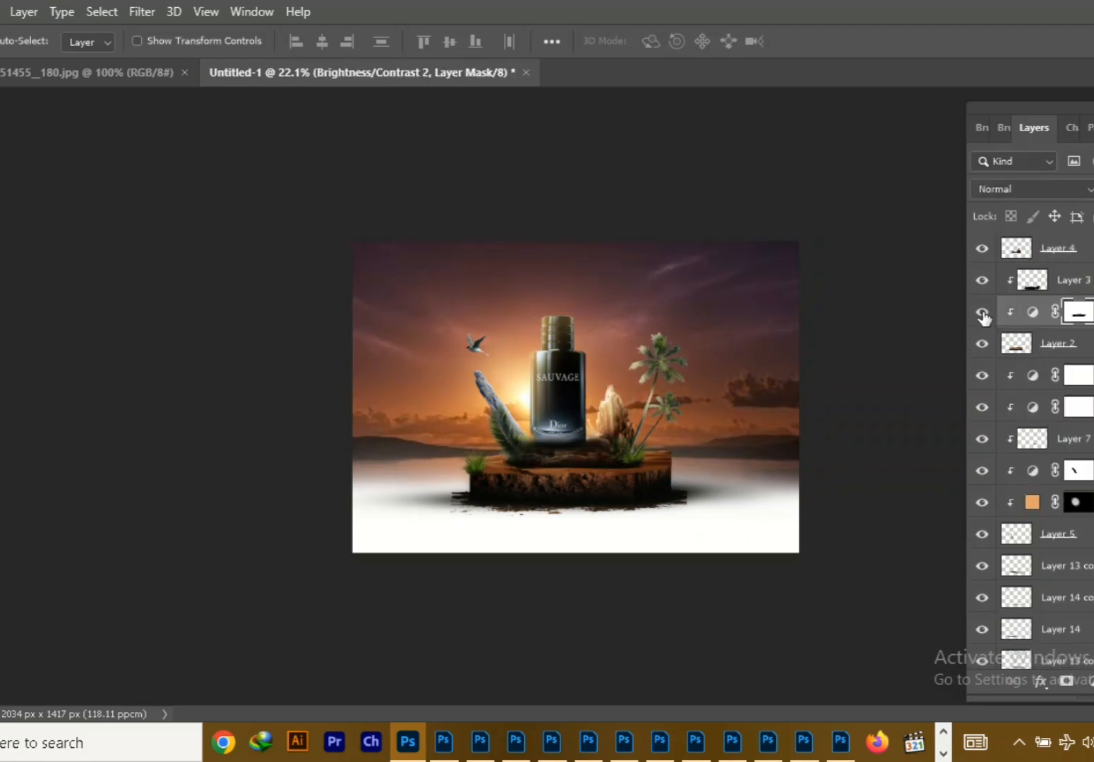
key(b)
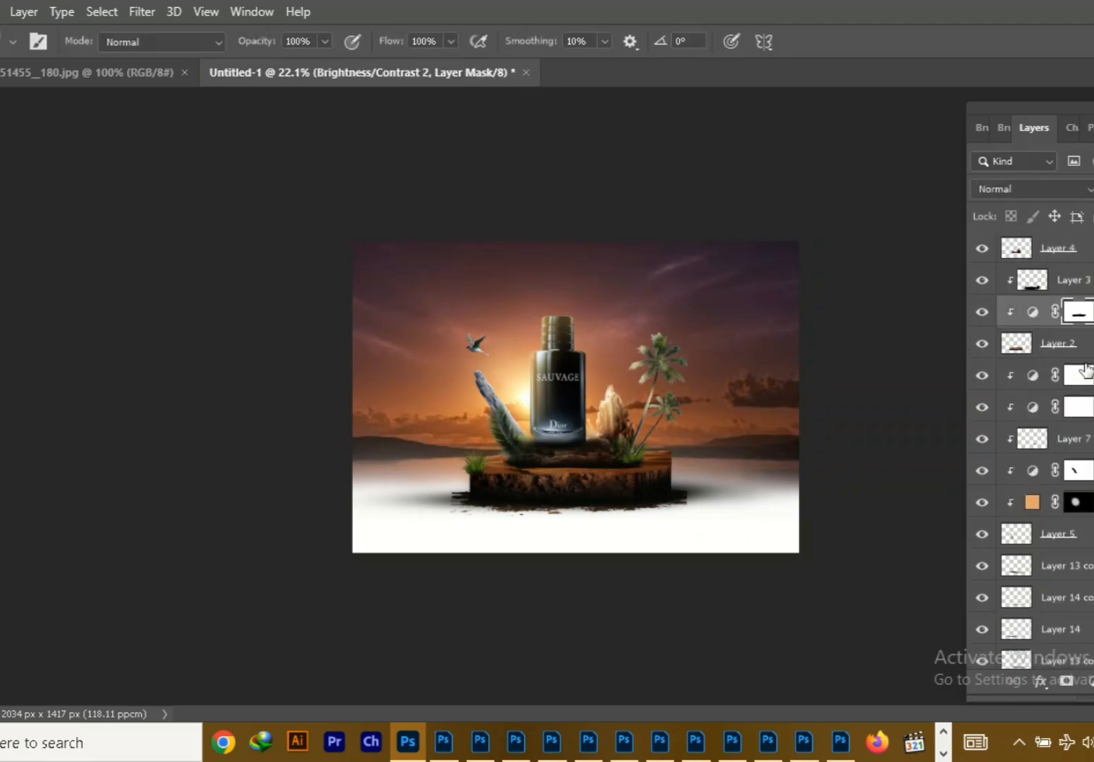
click(982, 251)
click(982, 250)
click(1022, 251)
key(v)
click(659, 462)
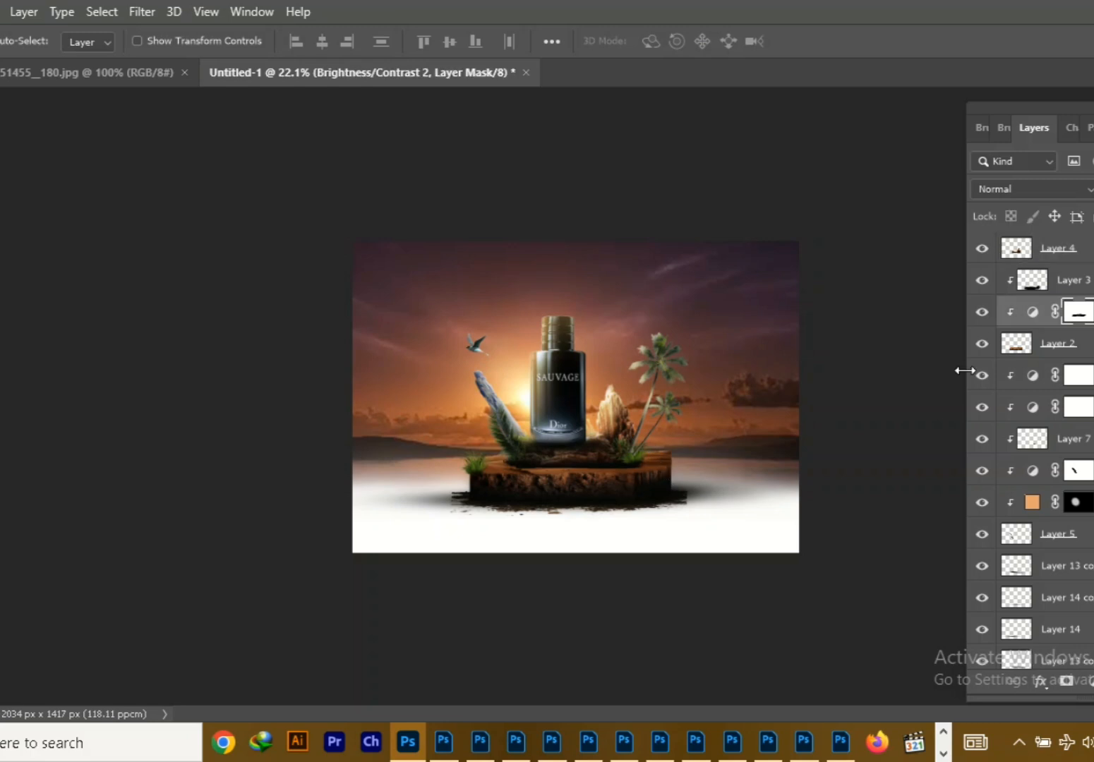
Add a new layer clipped to the desert block's Layer 2 and brush dark shading on it
click(1023, 344)
key(ctrl+shift+alt+n)
key(b)
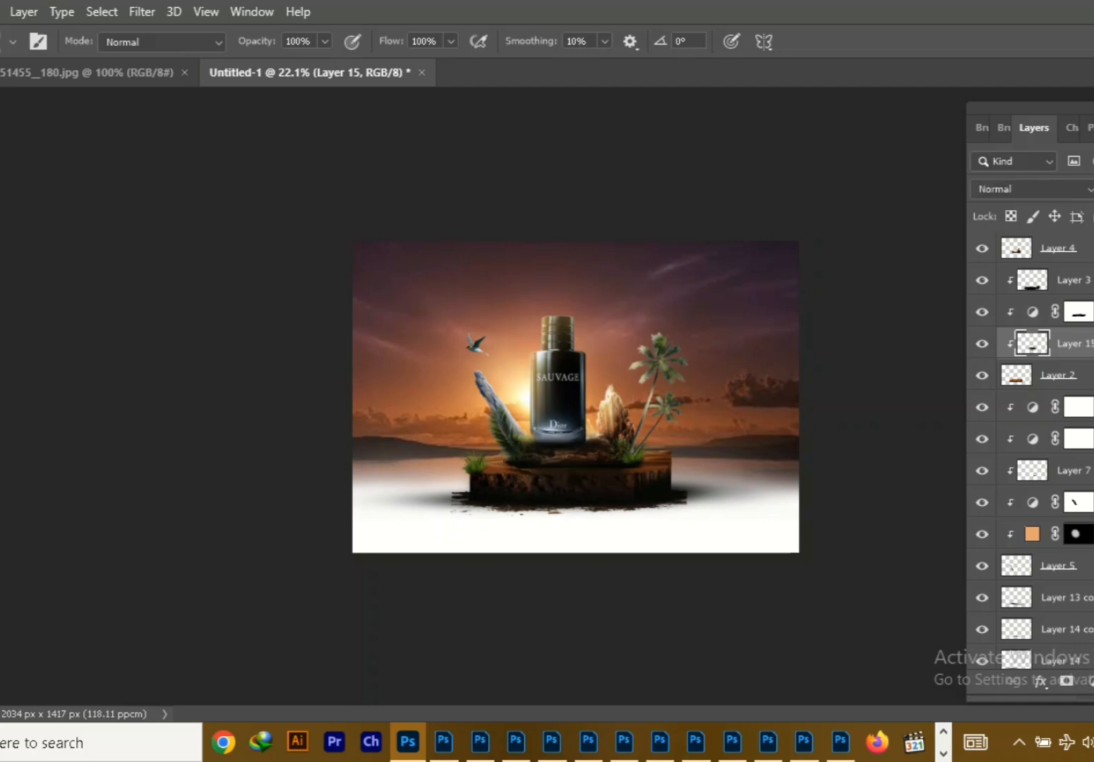
Stretch and flatten the block's shading layer to about 811 px wide and 308 px high
key(ctrl+t)
drag(579, 513, 579, 501)
drag(660, 467, 665, 467)
drag(583, 504, 583, 501)
drag(664, 468, 673, 468)
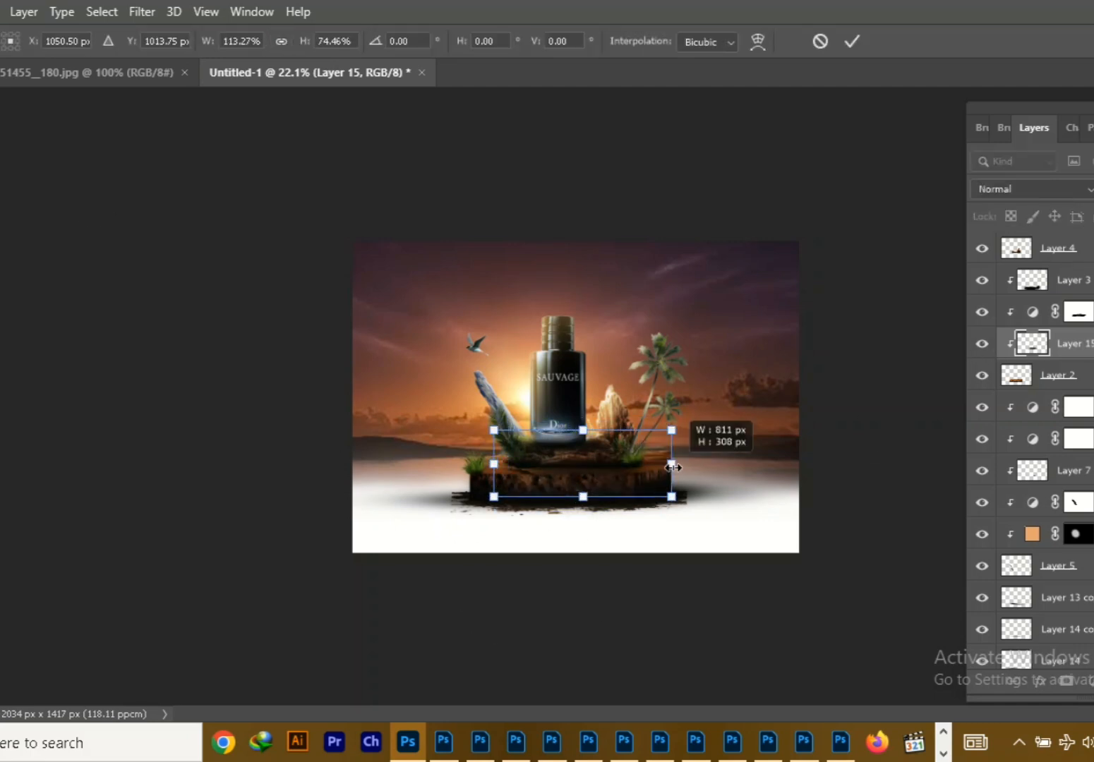
key(Return)
click(1065, 314)
click(1040, 384)
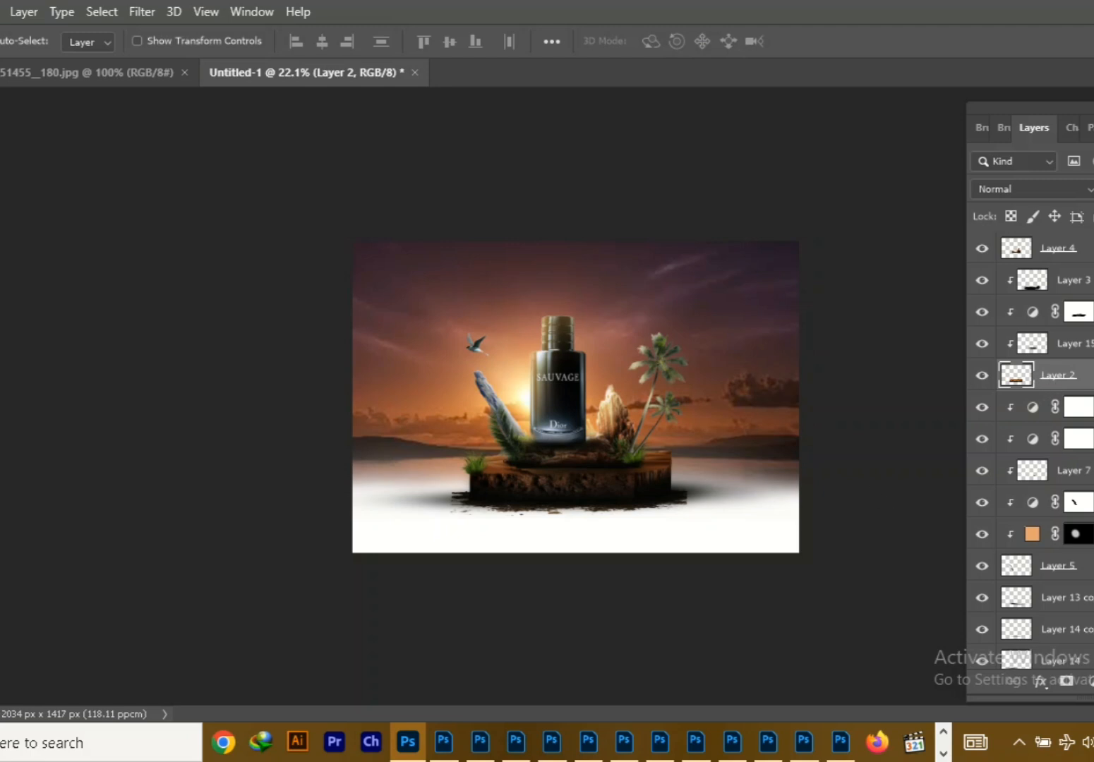
Open the orange light flare image and bring it into the composition as the uppermost layer
click(0, 12)
click(0, 51)
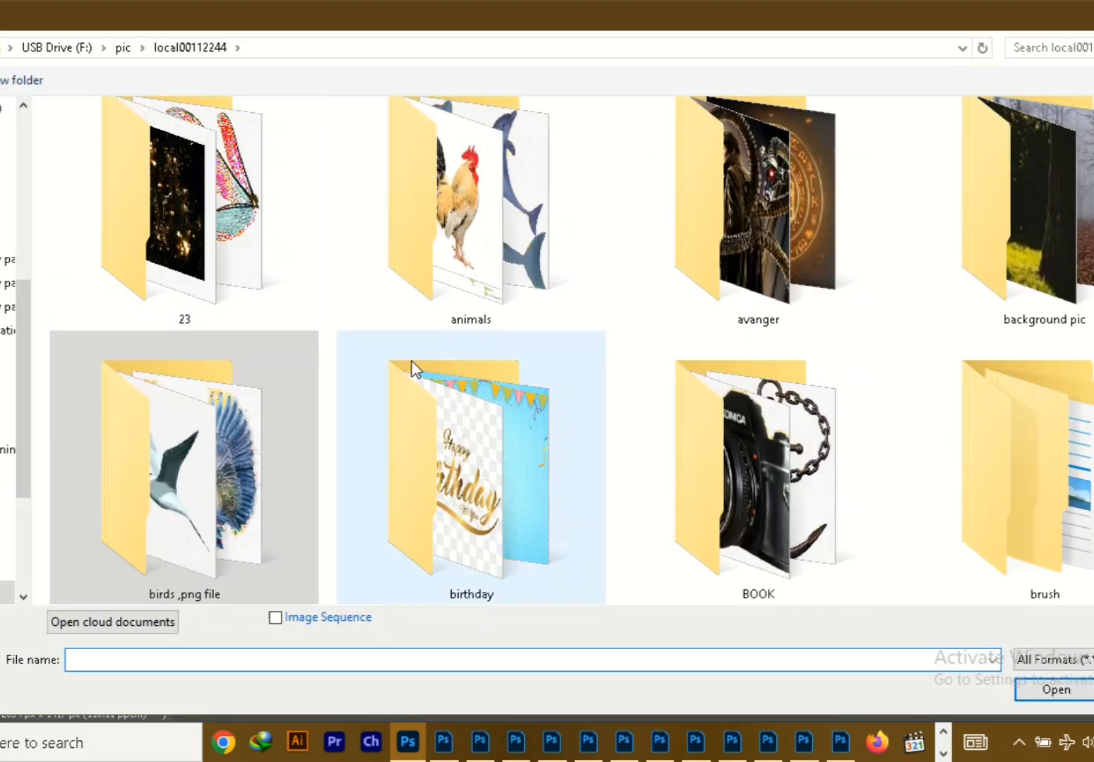
scroll(635, 325, down, 5)
double_click(1013, 261)
scroll(1010, 212, down, 2)
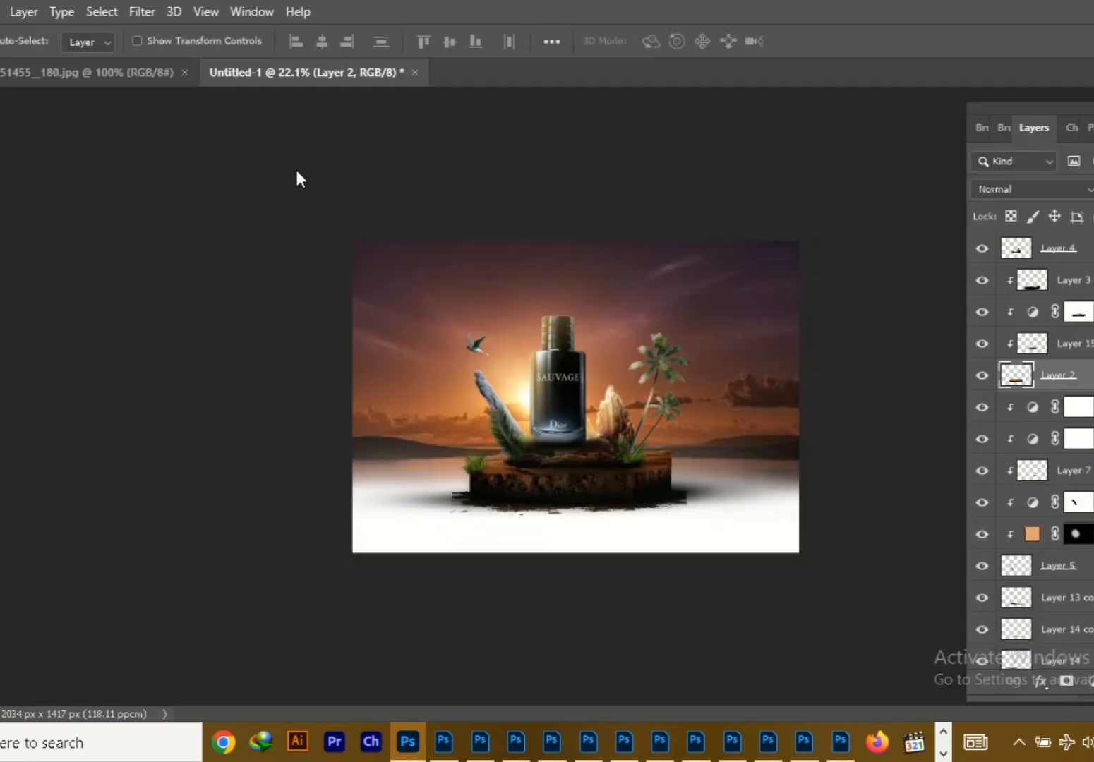
drag(494, 72, 305, 207)
drag(1031, 653, 1023, 242)
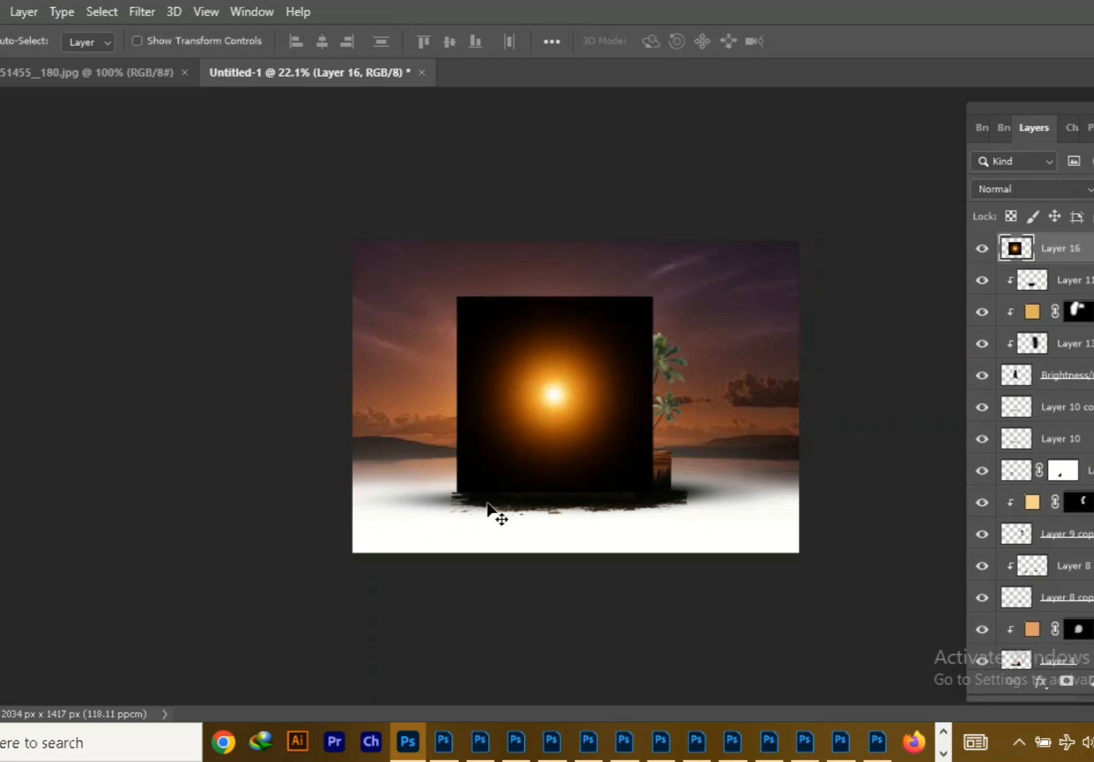
Blend the flare with Linear Dodge (Add), enlarge it to about 120% and centre it over the sun
click(1031, 189)
click(1003, 383)
key(ctrl+t)
mouse_move(653, 492)
mouse_down()
mouse_move(545, 383)
mouse_move(693, 532)
mouse_up()
drag(579, 417, 528, 396)
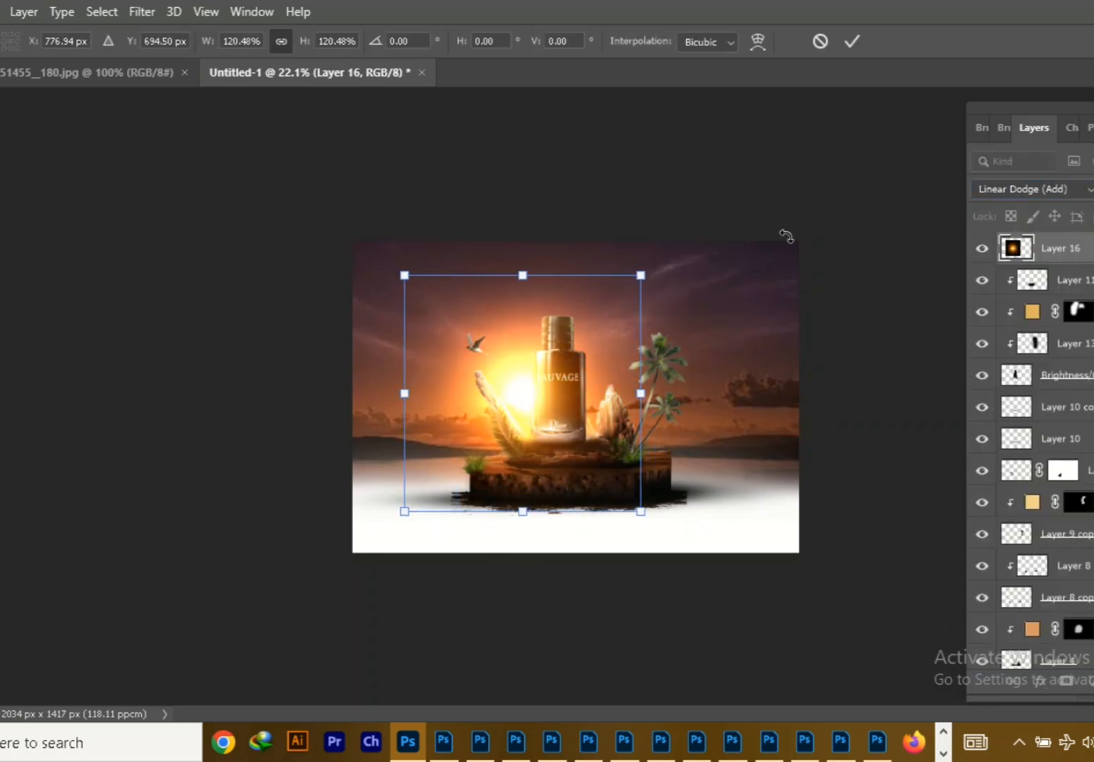
Change the flare's blend mode to Screen
click(1038, 189)
click(1022, 429)
click(1032, 189)
click(1041, 352)
Scale the flare down to about 66% and position it over the sun beside the bottle
drag(641, 512, 595, 465)
drag(567, 434, 586, 453)
drag(615, 483, 580, 457)
drag(596, 474, 584, 462)
drag(531, 427, 542, 423)
drag(597, 465, 577, 444)
drag(554, 400, 565, 420)
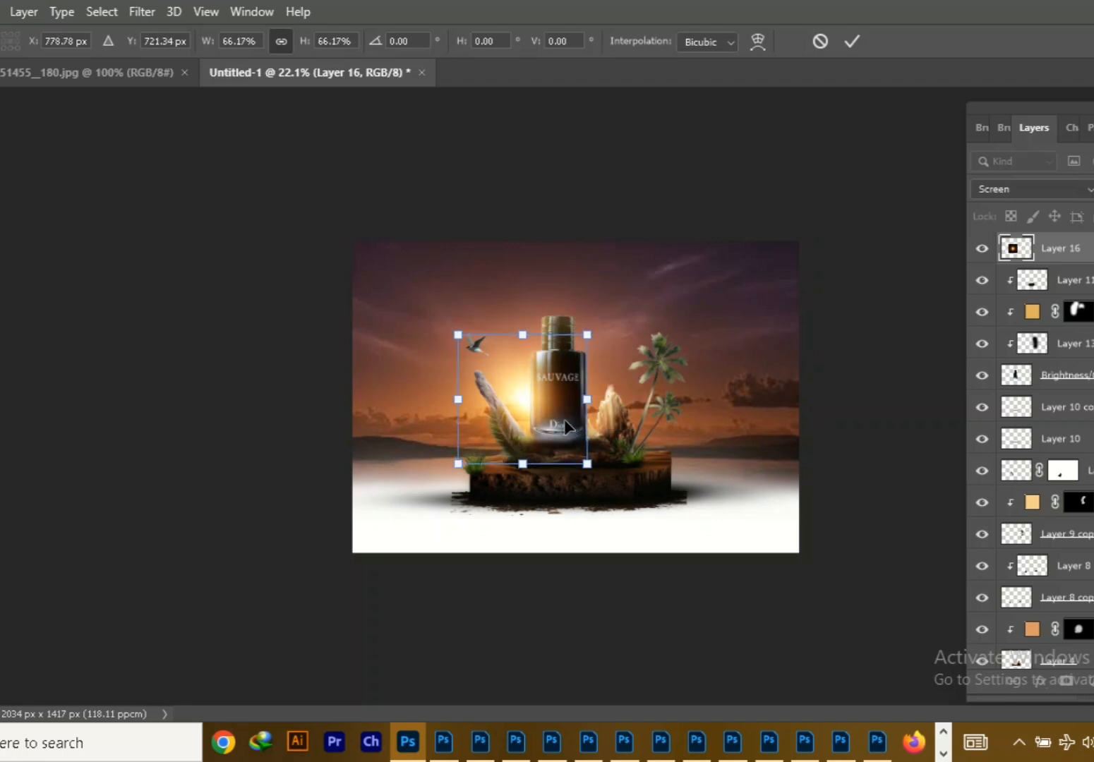
click(852, 41)
Stamp all visible layers into a new layer and set Camera Raw exposure +0.75, contrast +23, highlights +10 and shadows +15
key(ctrl+alt+shift+e)
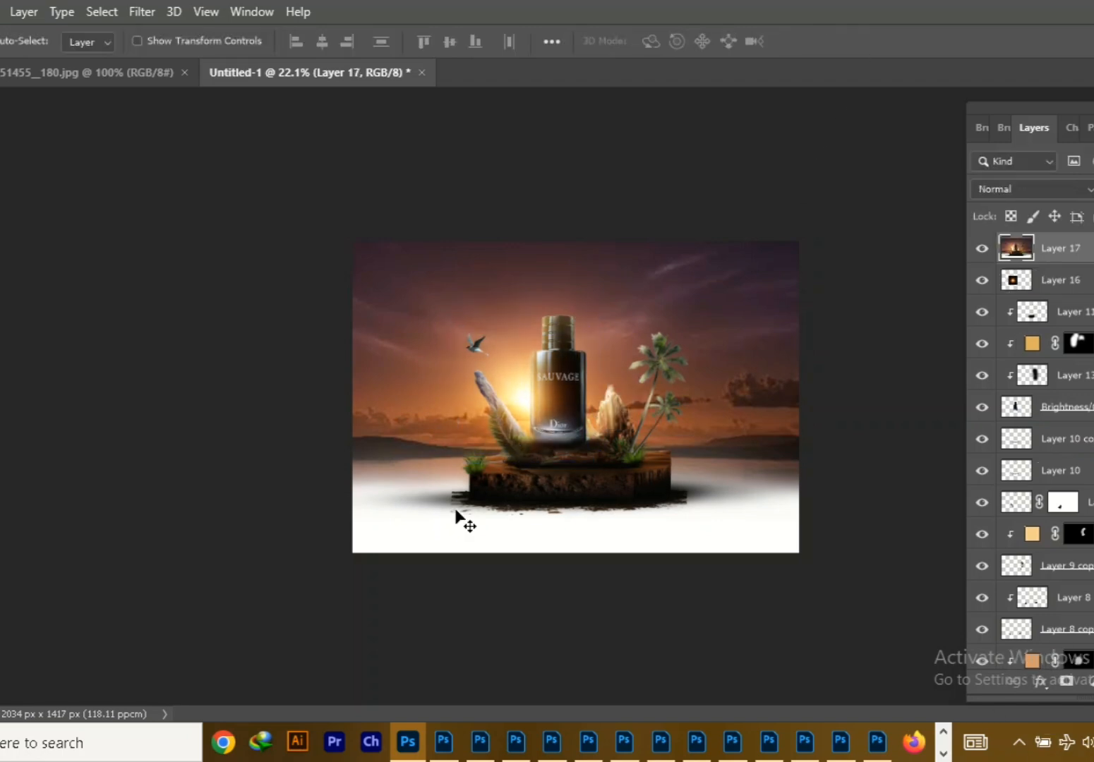
key(ctrl+shift+a)
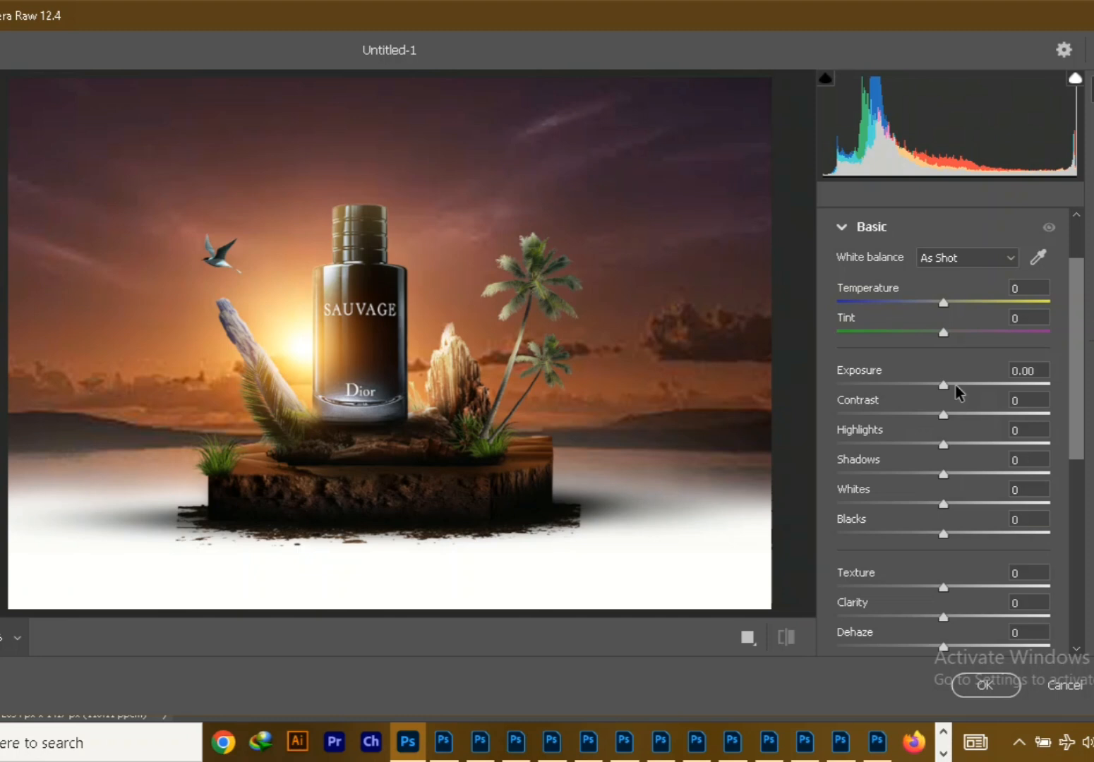
drag(956, 386, 959, 386)
drag(953, 415, 969, 416)
click(955, 445)
click(954, 474)
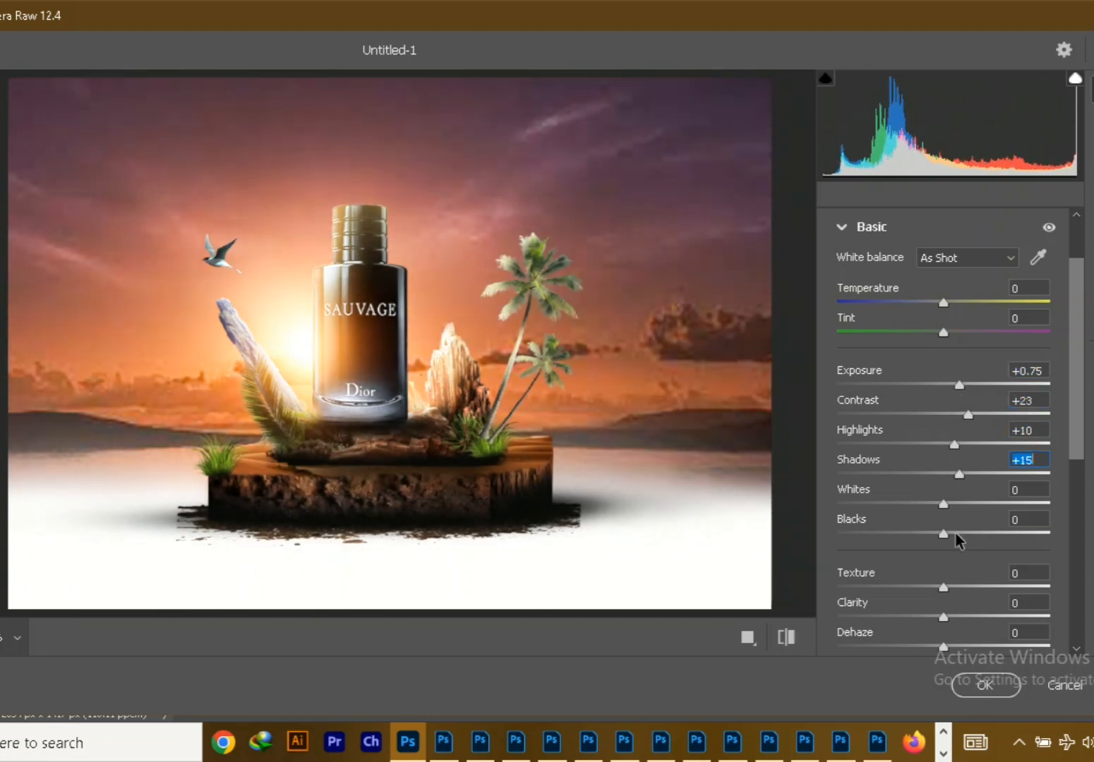
Lower the blacks, raise the texture and clarity, and apply the Camera Raw filter
drag(956, 535, 919, 541)
drag(954, 586, 977, 621)
scroll(977, 621, down, 2)
drag(944, 505, 953, 507)
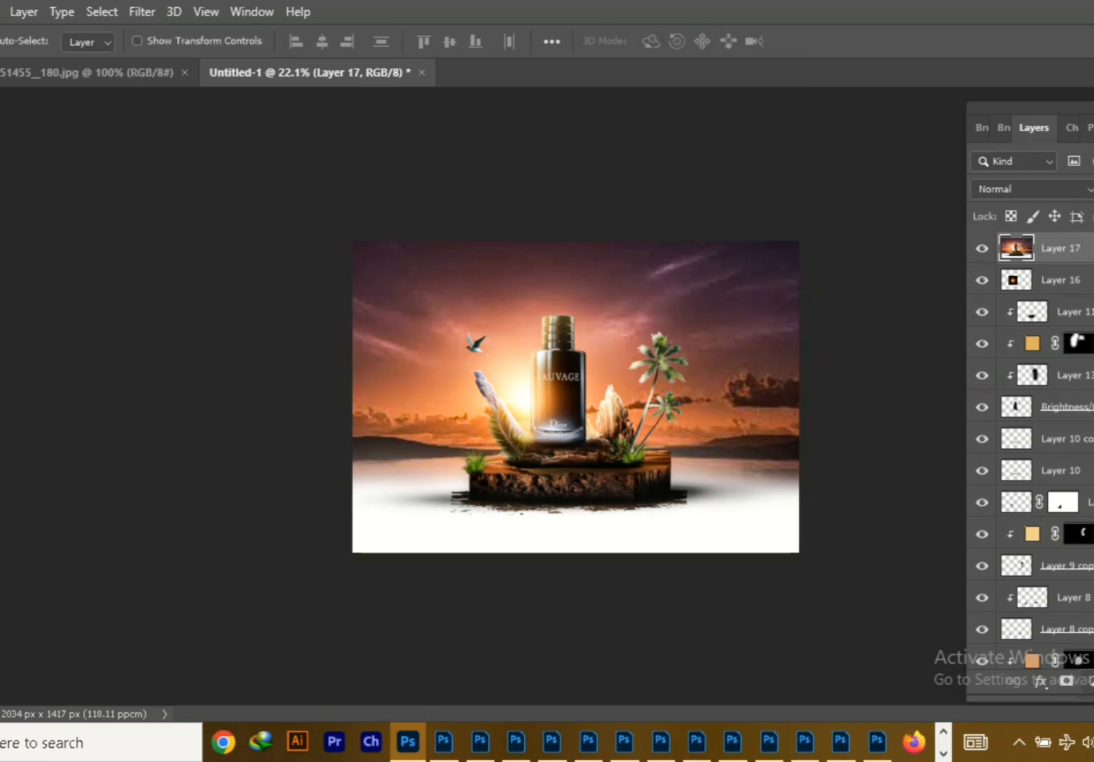
Add a Color Lookup adjustment above all layers with a dark blue night-style 3D LUT
click(1092, 682)
click(1080, 577)
click(106, 274)
click(106, 557)
key(Up)
key(Up)
key(Up)
click(170, 187)
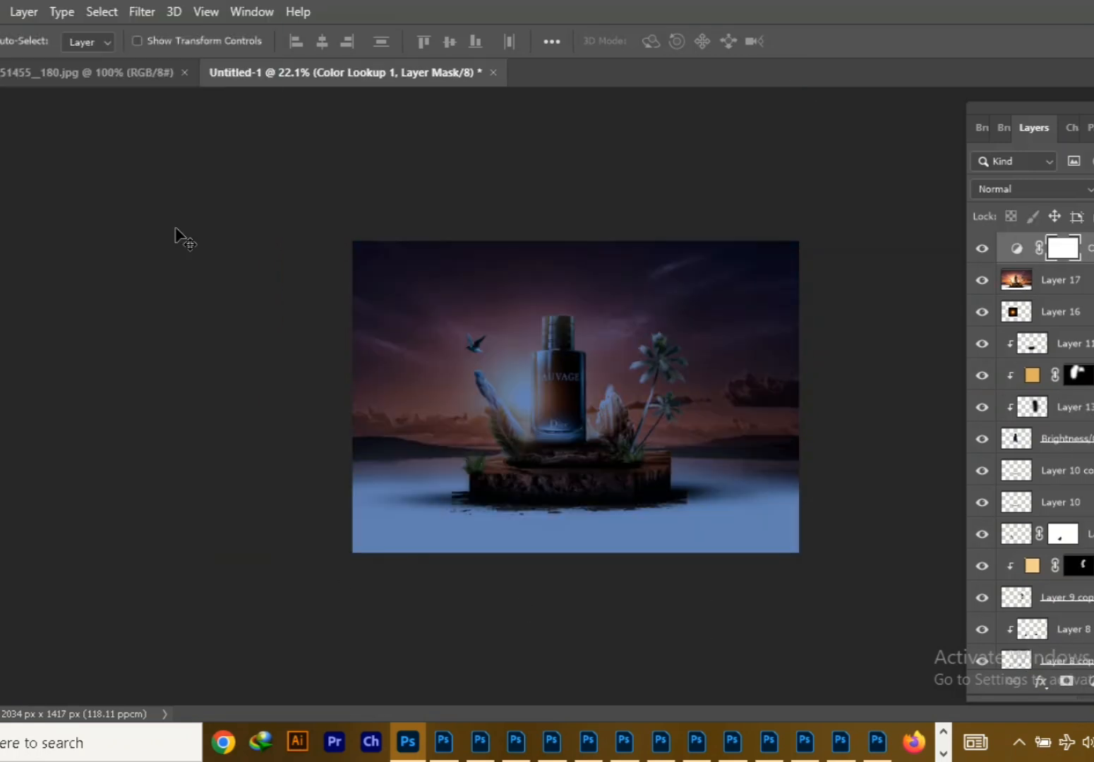
Brush black with a very large soft brush on the Color Lookup mask's centre, limiting the blue grading to the scene's edges
key(b)
key(bracketright)
key(bracketright)
key(bracketright)
key(bracketright)
key(bracketright)
key(bracketright)
key(bracketright)
key(bracketright)
key(bracketright)
key(bracketright)
key(bracketright)
key(bracketright)
key(bracketright)
key(bracketright)
click(579, 430)
key(ctrl+z)
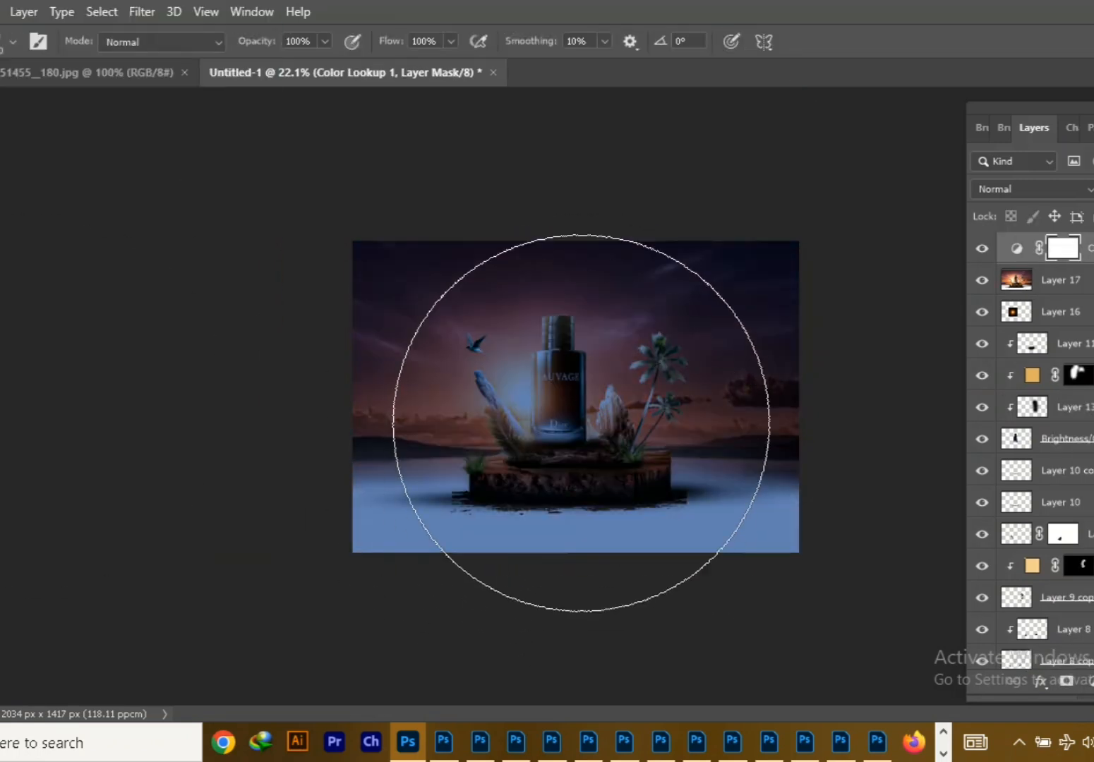
click(580, 422)
key(v)
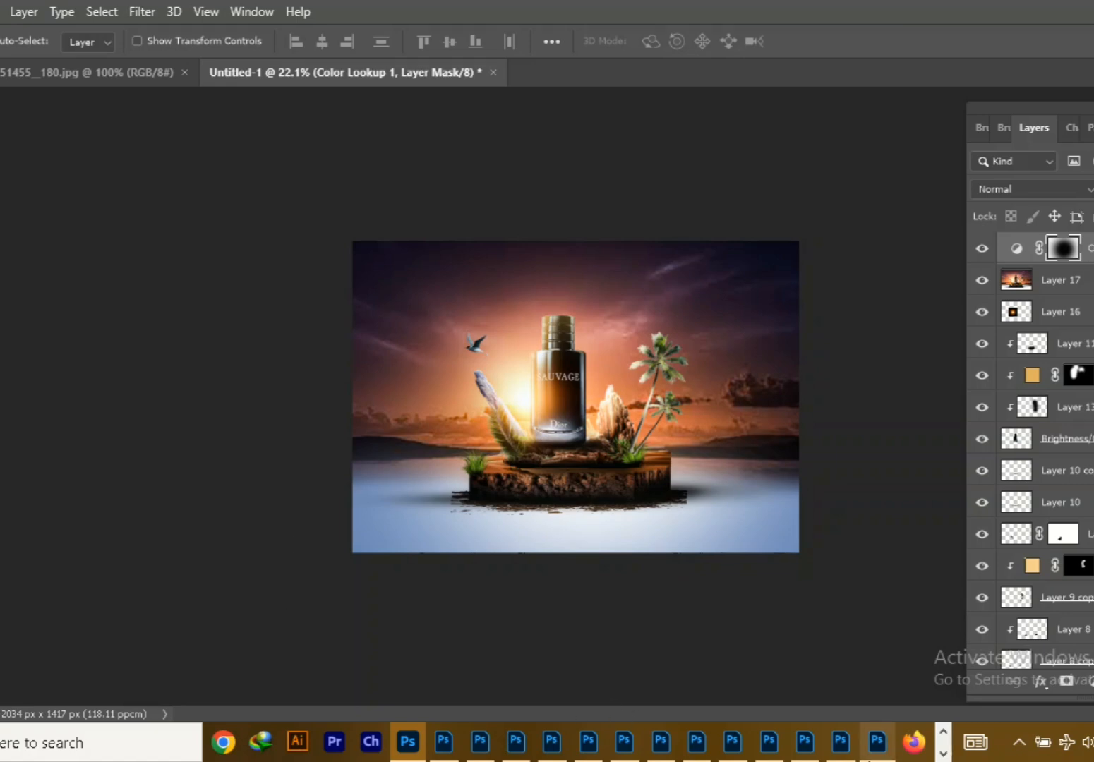